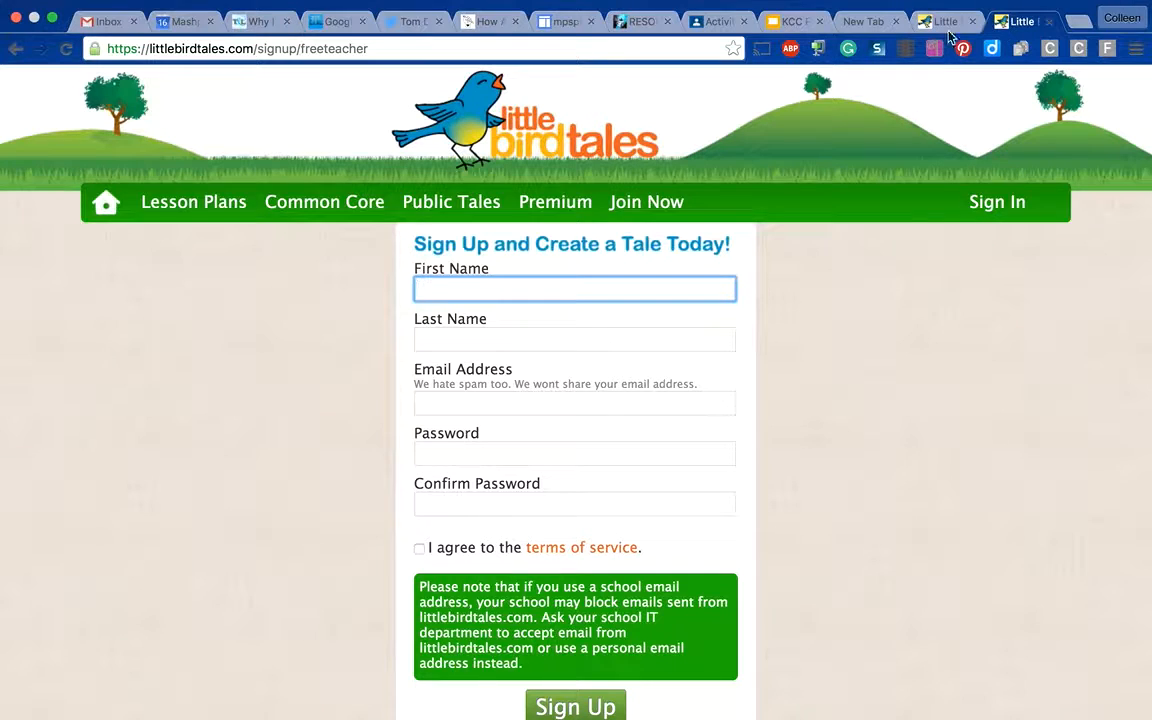
- Open the Lesson Plans page and look over the Kindergarten free and premium lesson templates
click(950, 24)
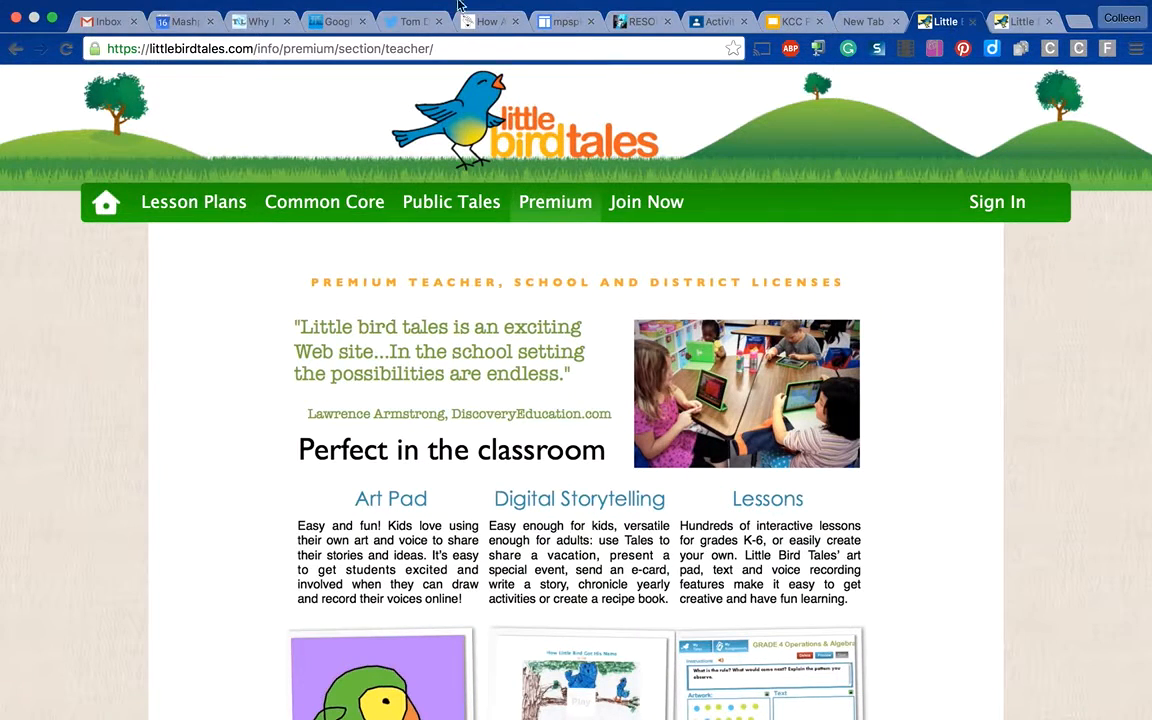
click(230, 208)
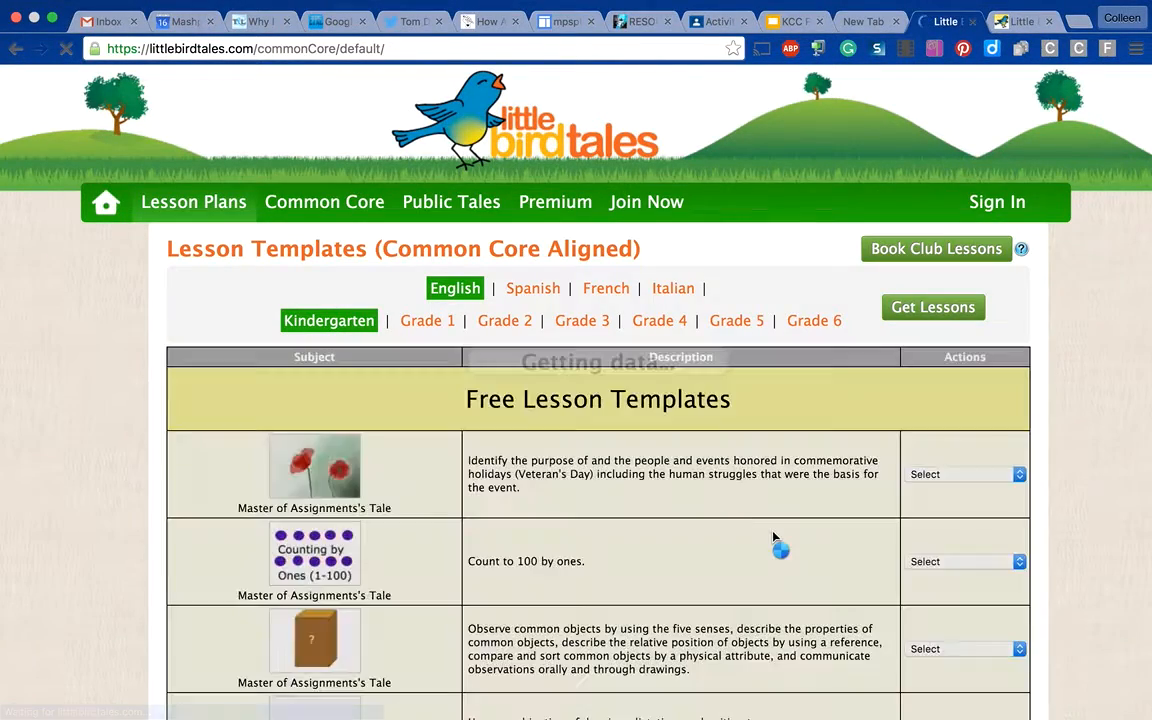
scroll(773, 537, down, 3)
scroll(773, 537, down, 5)
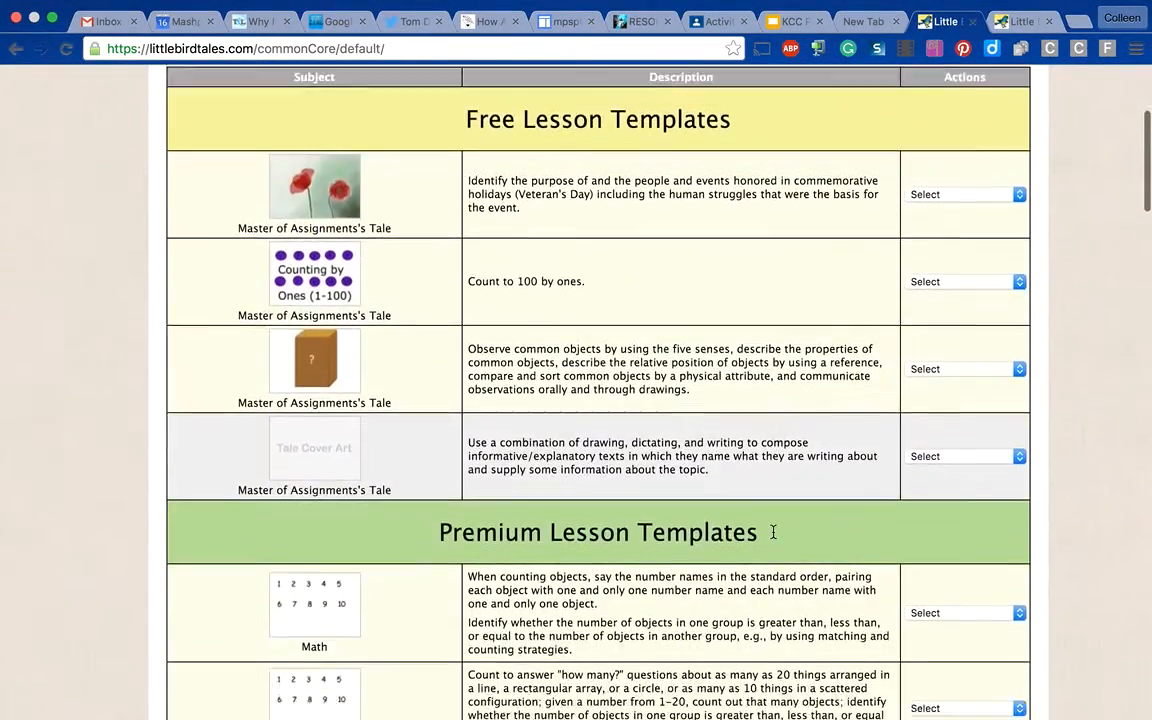
scroll(773, 537, up, 7)
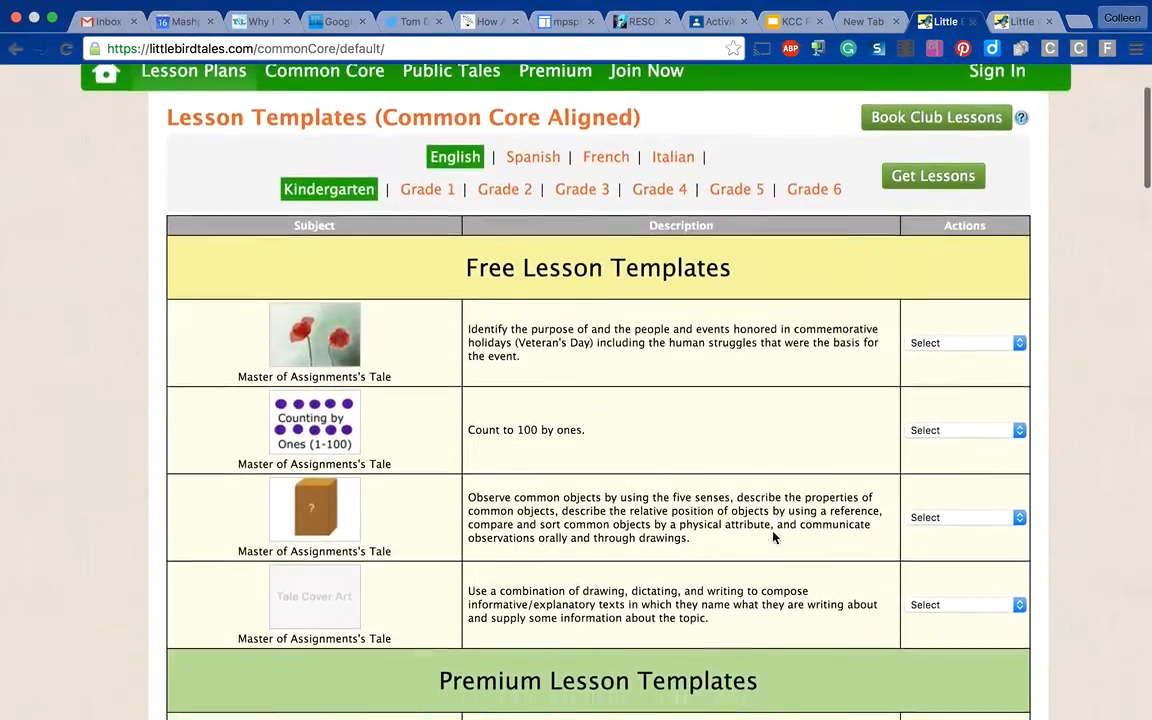
scroll(773, 537, down, 3)
scroll(773, 537, up, 4)
scroll(773, 537, up, 1)
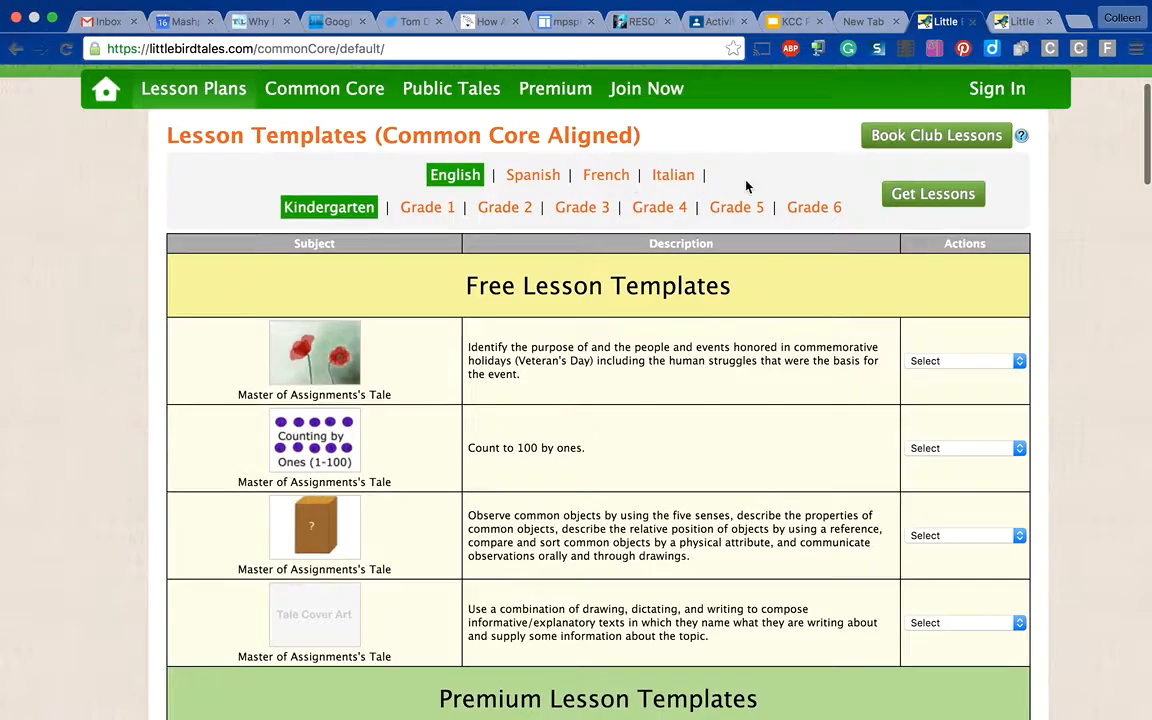
scroll(755, 437, down, 3)
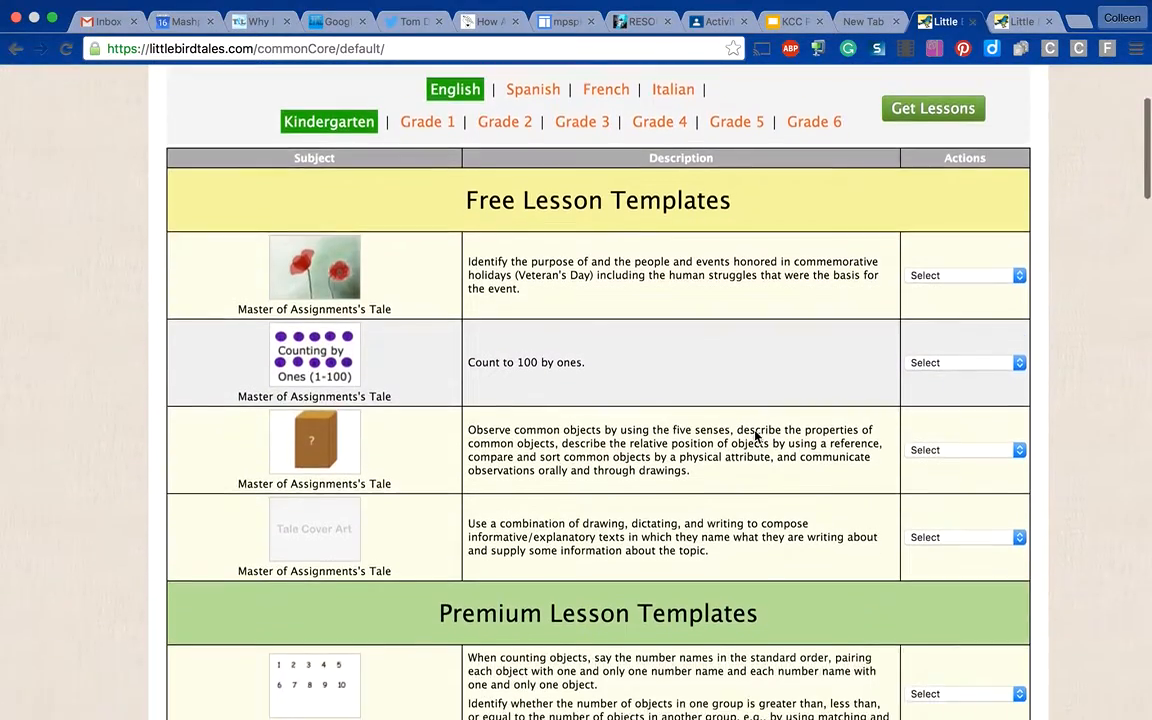
scroll(755, 437, down, 5)
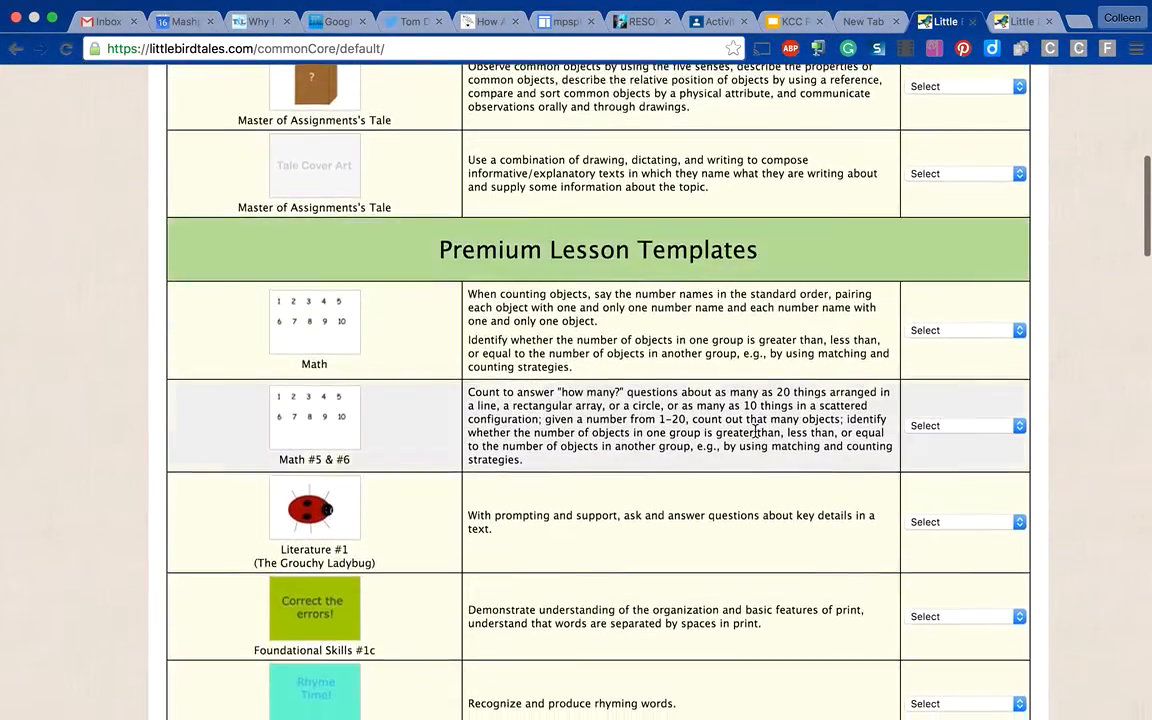
scroll(755, 431, down, 2)
scroll(755, 435, up, 7)
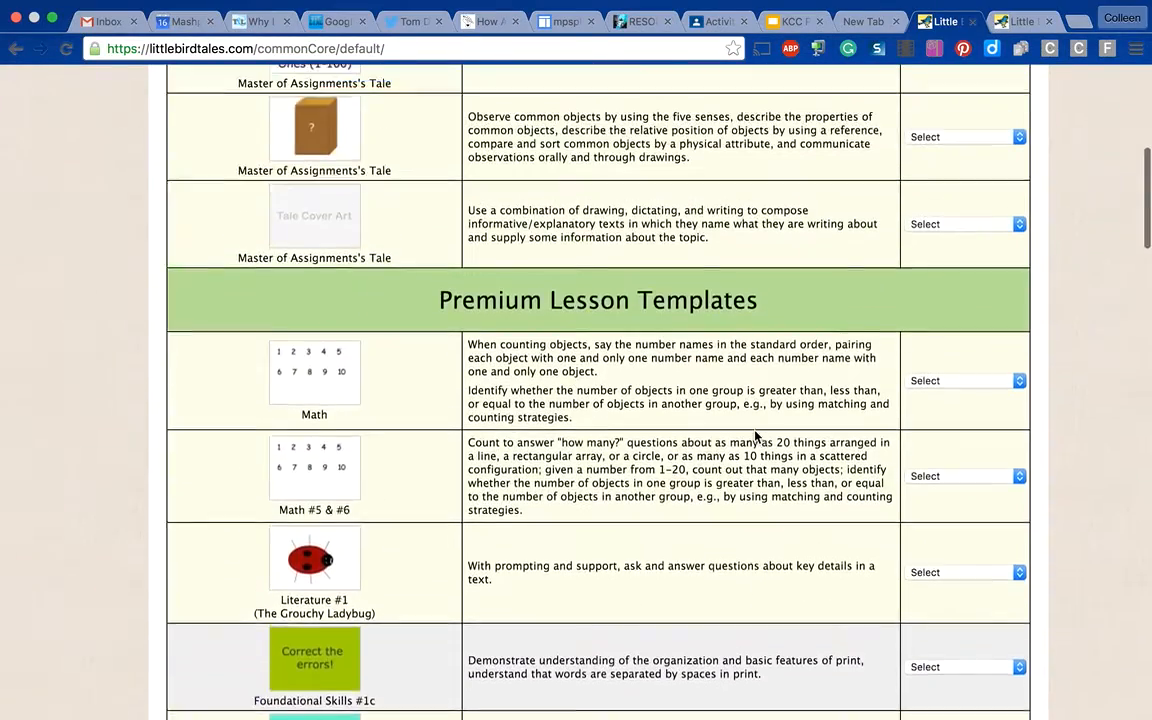
scroll(755, 435, up, 5)
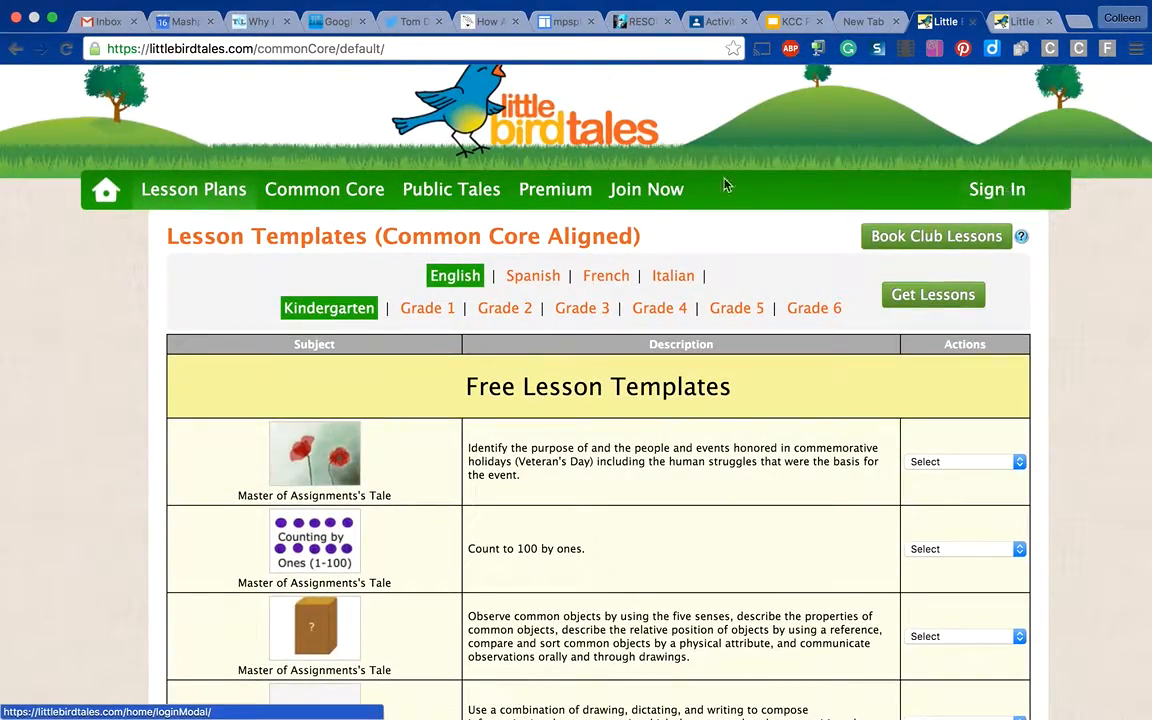
- Open the membership plan comparison and sign in with the teacher's email address and account password
click(664, 193)
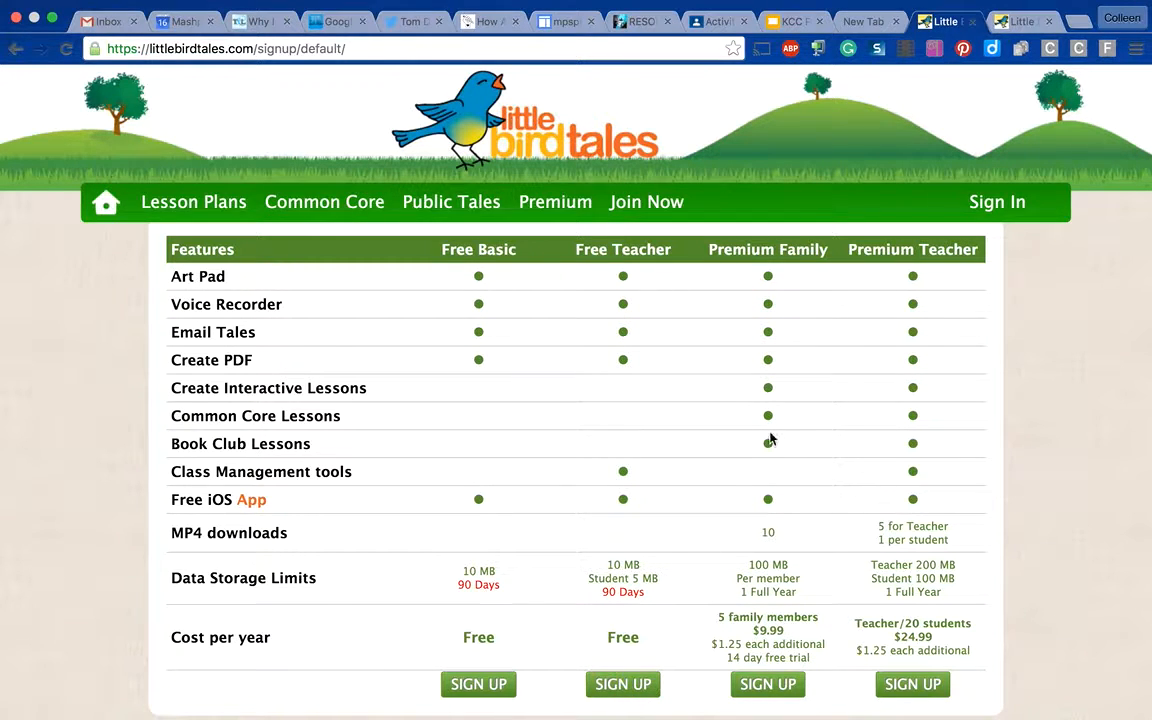
click(996, 218)
click(521, 157)
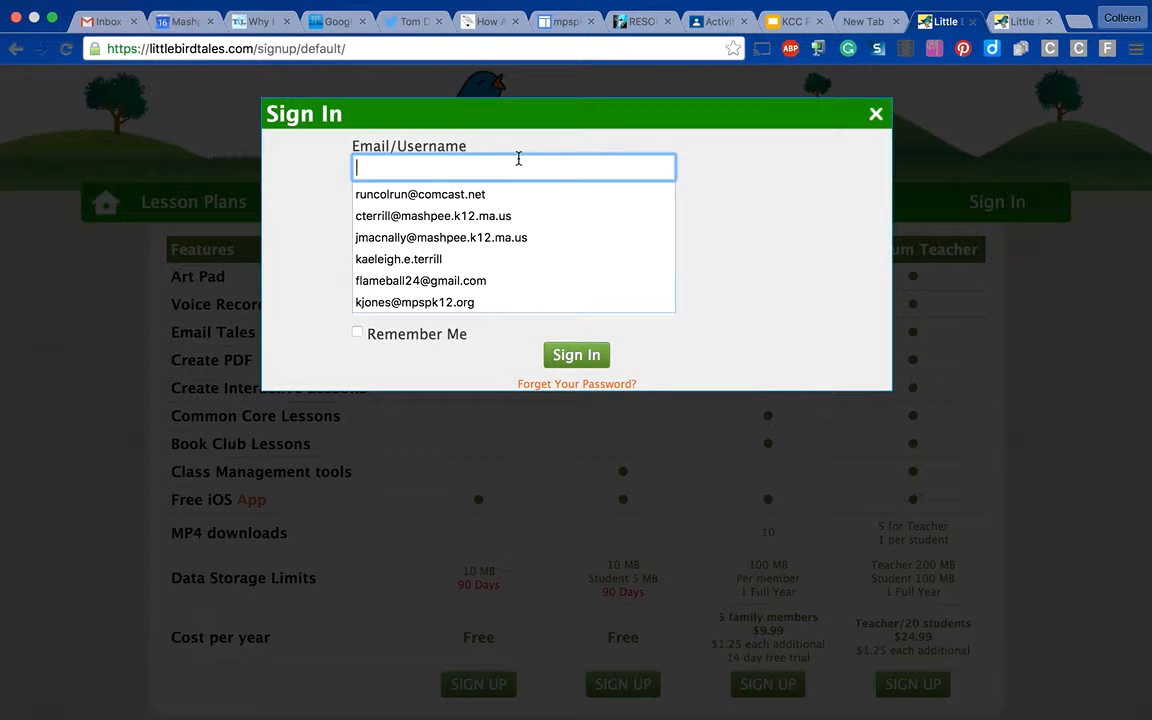
click(478, 215)
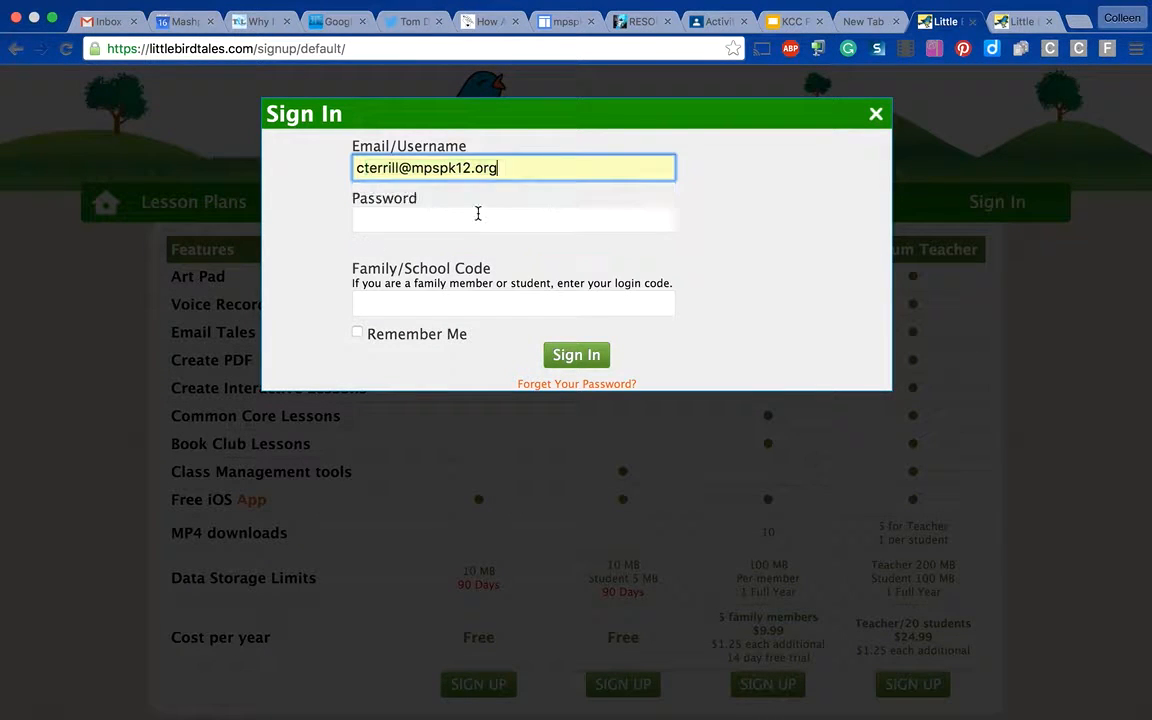
click(478, 214)
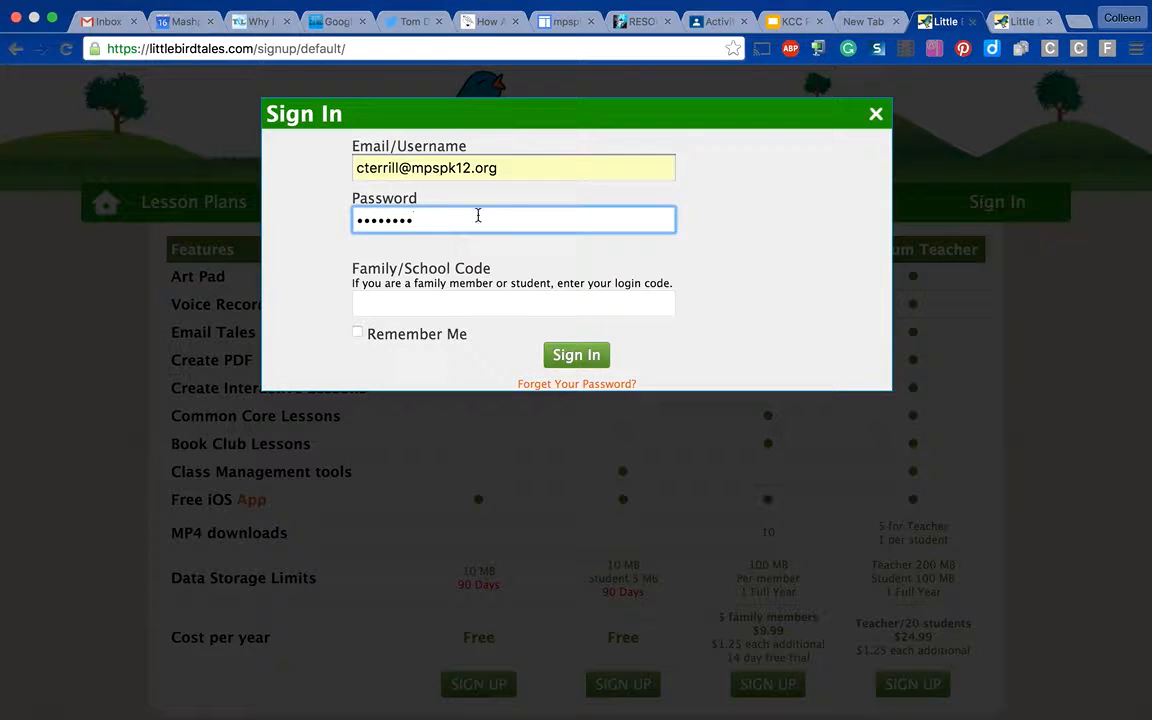
click(566, 367)
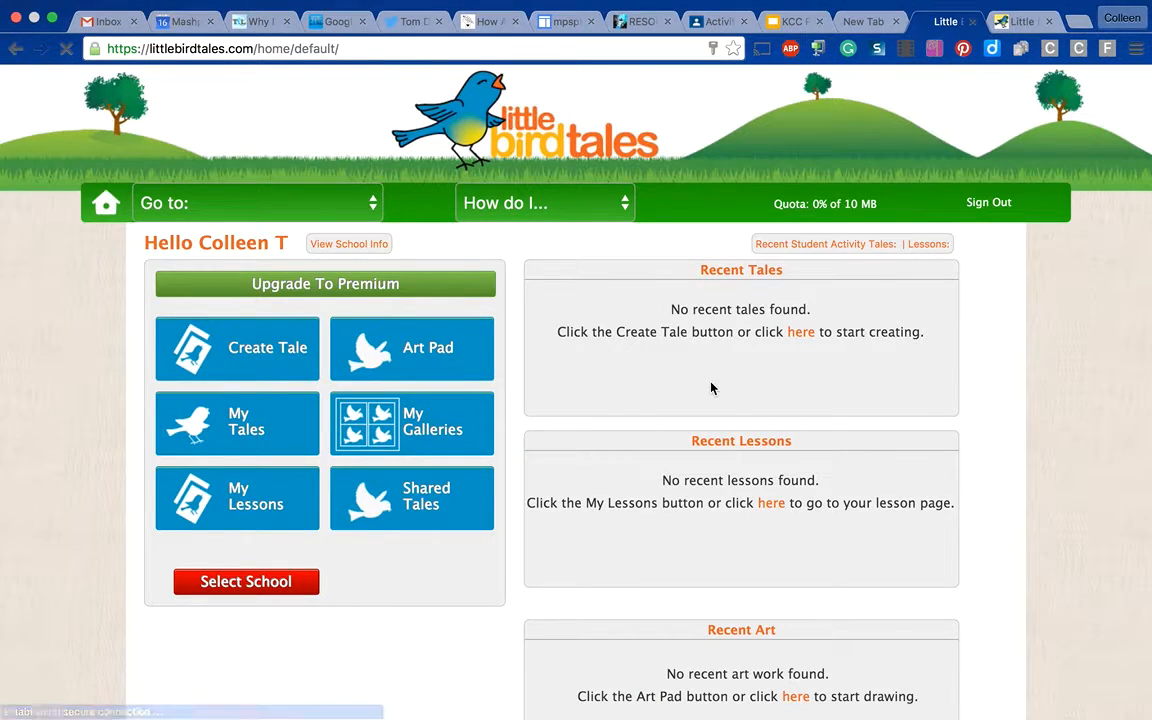
- Start a new tale and open the Art Pad for its cover artwork
click(293, 365)
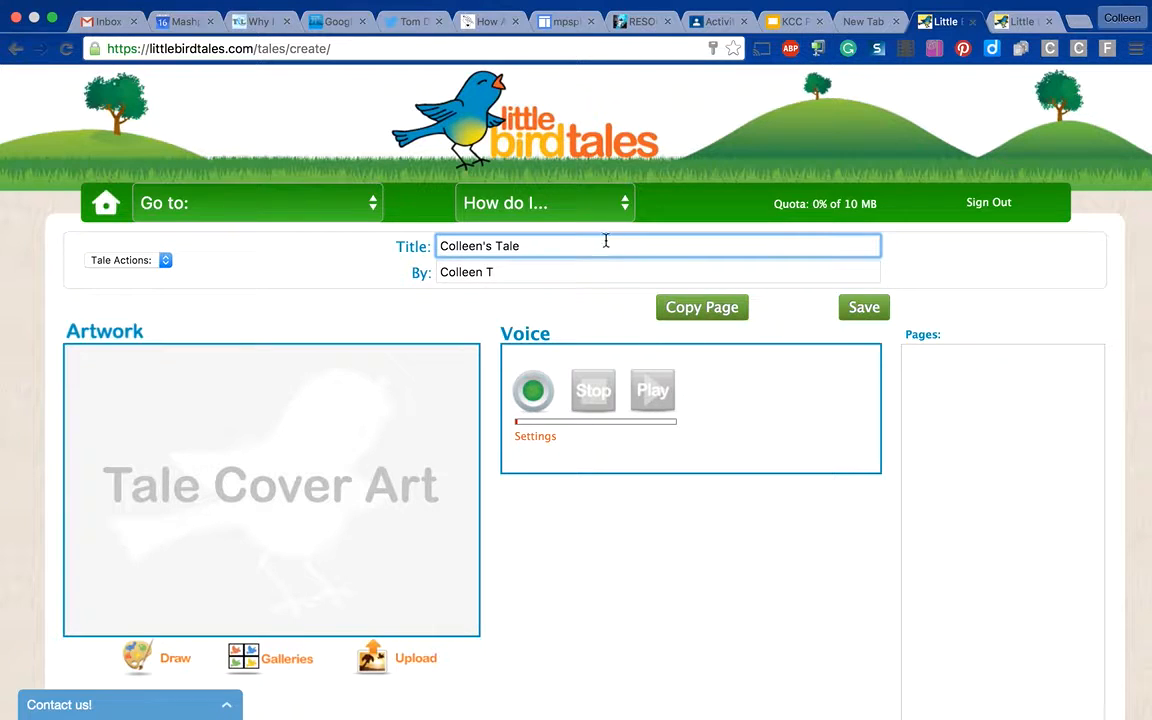
click(339, 501)
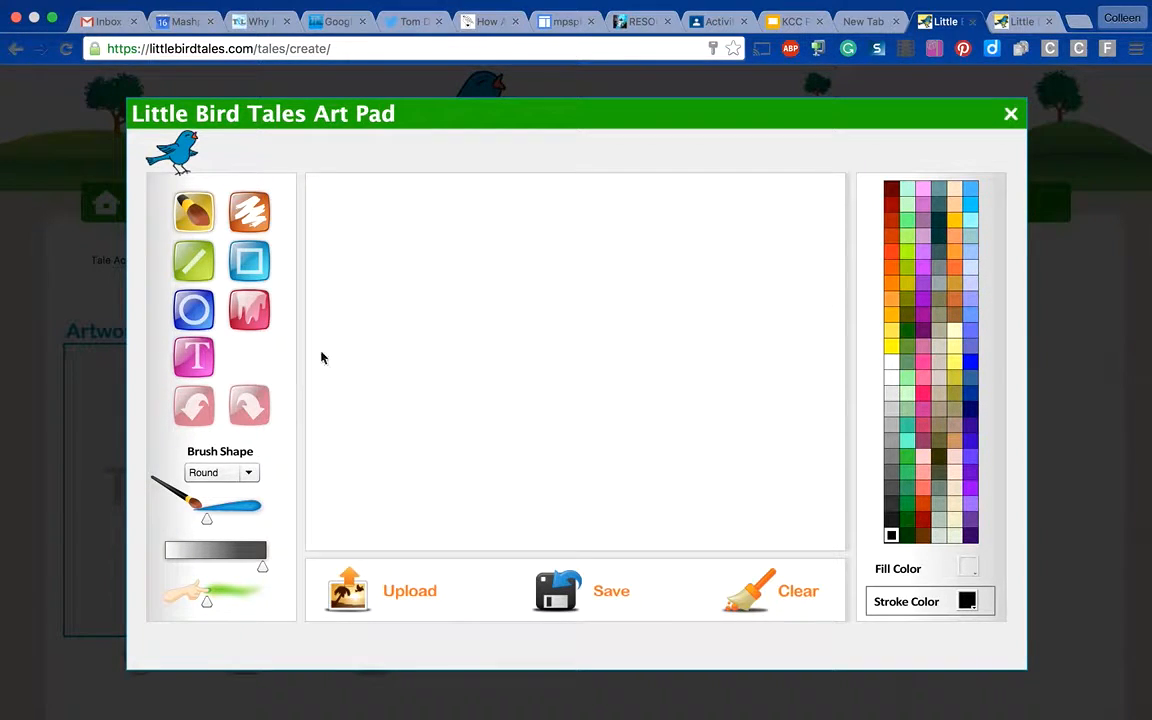
- With a thick round purple brush, paint a curved stroke ending in a loop across the middle of the canvas
click(194, 209)
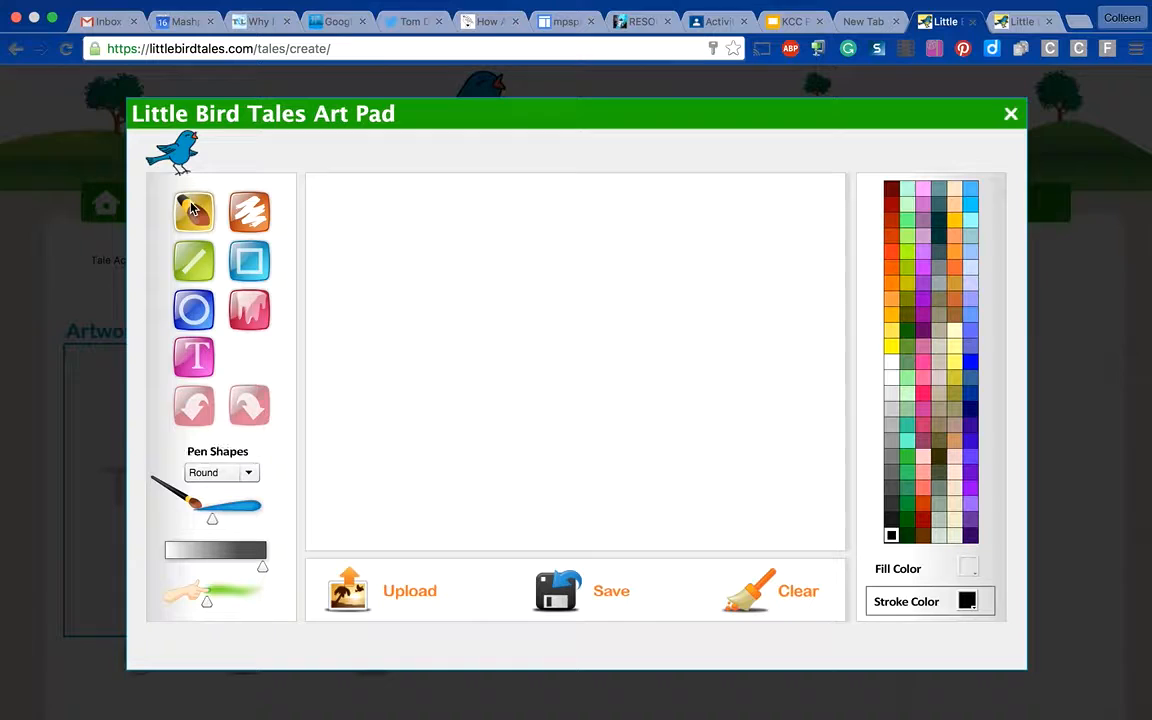
click(250, 472)
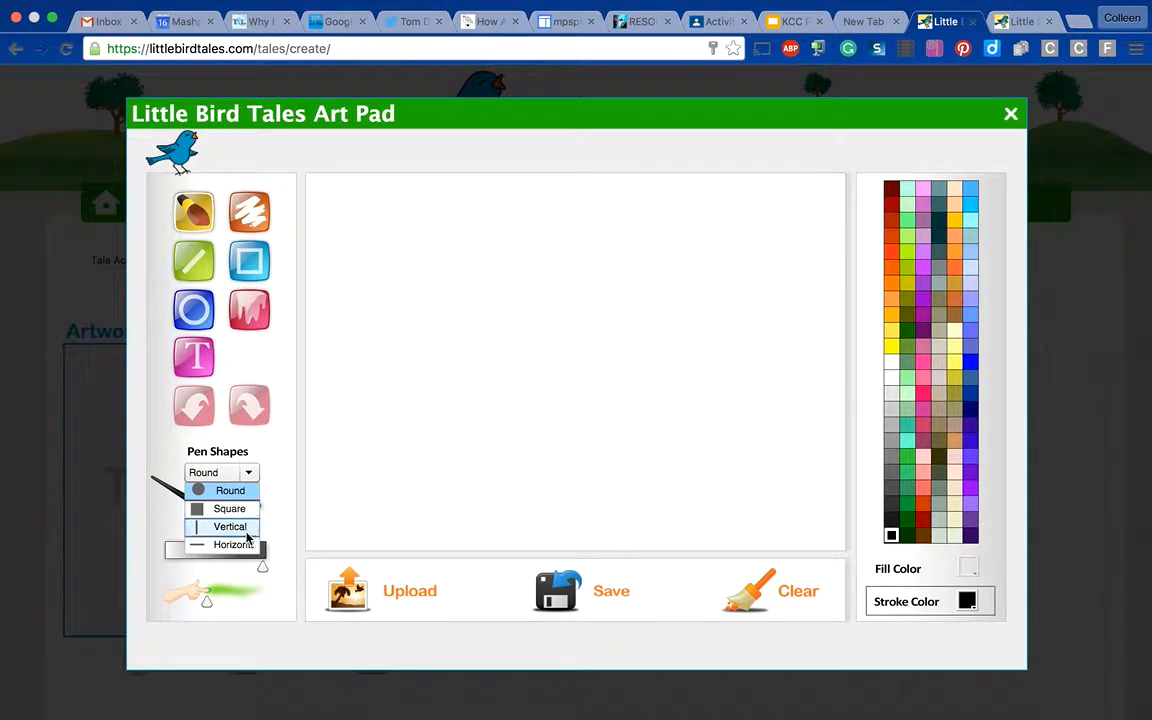
click(214, 491)
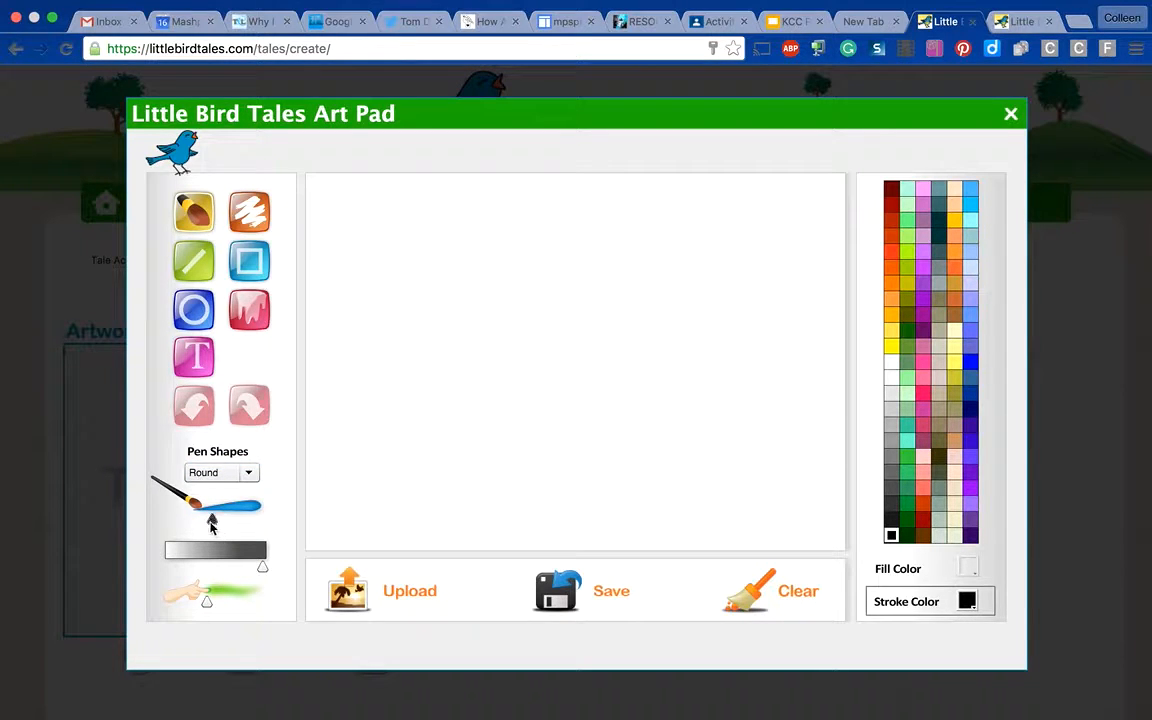
drag(213, 521, 251, 519)
click(922, 299)
mouse_move(352, 466)
mouse_down()
mouse_move(387, 402)
mouse_move(563, 299)
mouse_move(570, 399)
mouse_move(578, 350)
mouse_up()
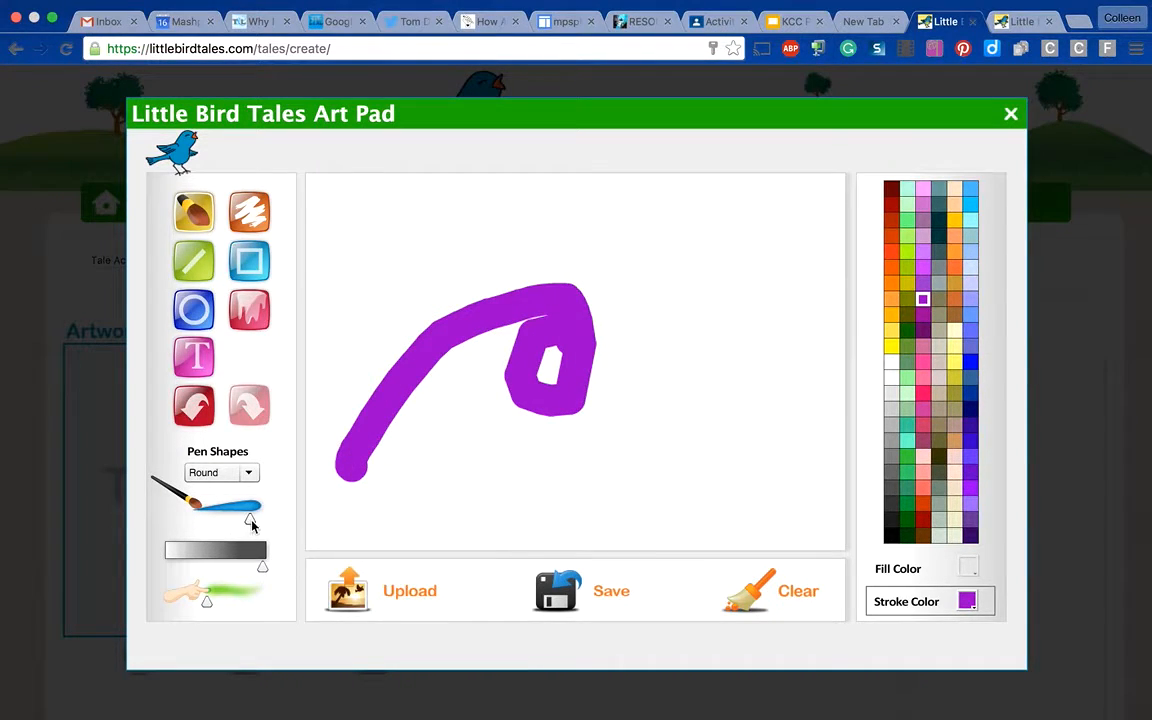
- Paint a thin purple line below the thick looped stroke and erase fine scribbles across the thick stroke
right_click(250, 518)
click(216, 517)
drag(250, 520, 206, 520)
mouse_move(459, 467)
mouse_down()
mouse_move(640, 460)
mouse_move(668, 402)
mouse_up()
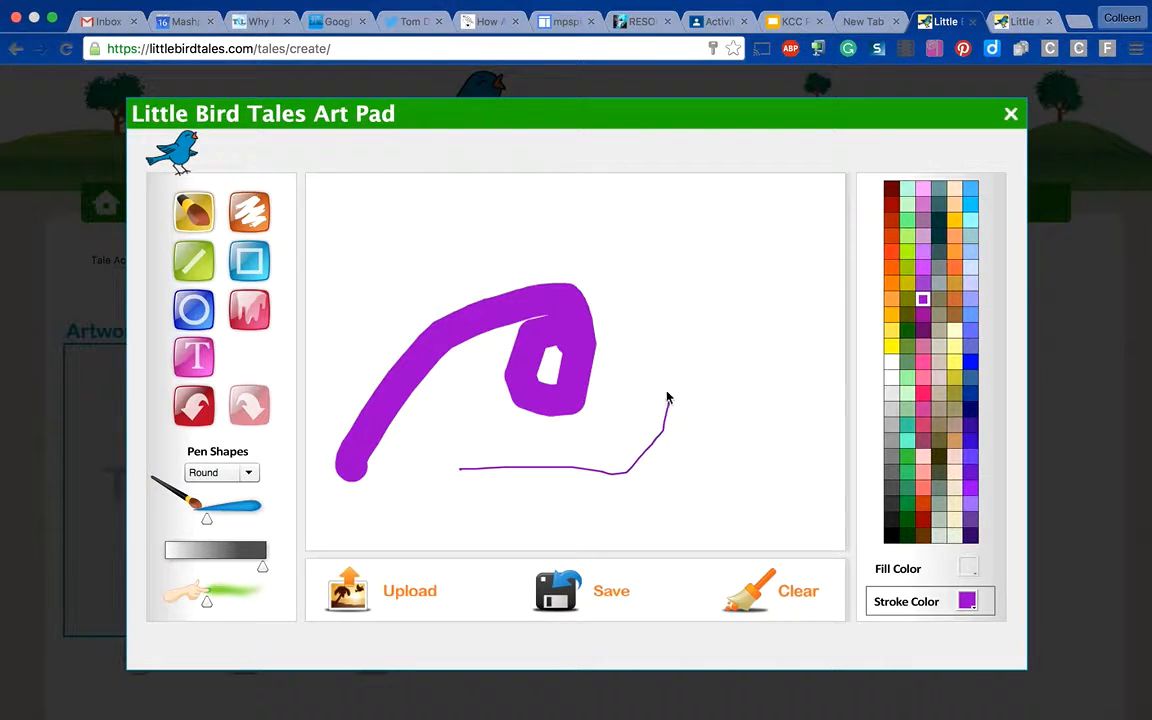
click(249, 210)
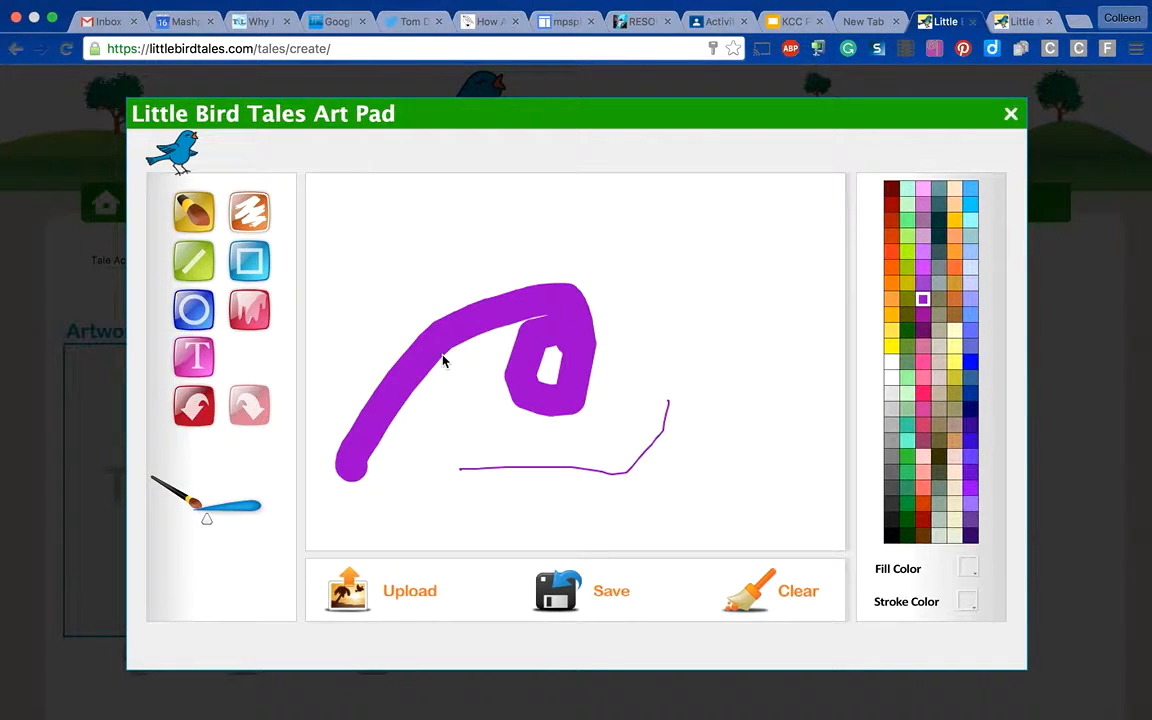
mouse_move(421, 332)
mouse_down()
mouse_move(462, 361)
mouse_move(485, 356)
mouse_move(491, 311)
mouse_move(478, 318)
mouse_move(480, 338)
mouse_move(553, 309)
mouse_move(514, 369)
mouse_move(573, 366)
mouse_move(605, 380)
mouse_move(597, 419)
mouse_up()
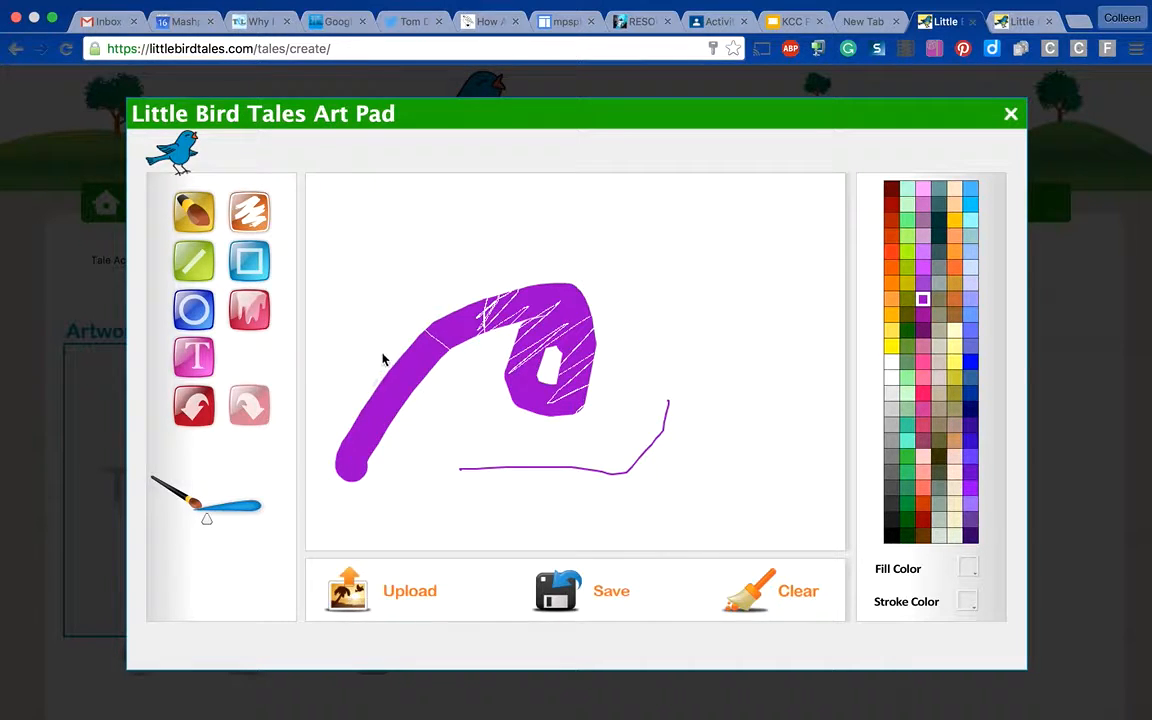
- Draw a thin straight purple line above the loop and a thick diagonal one crossing its right end
click(205, 266)
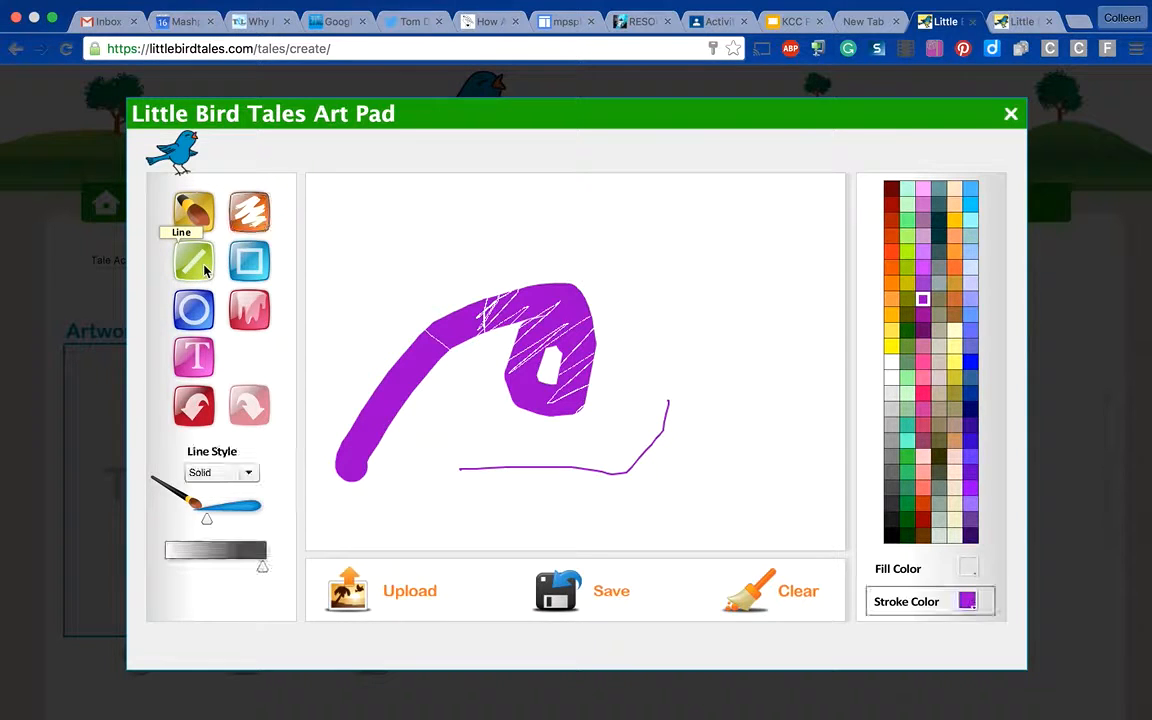
drag(412, 239, 687, 291)
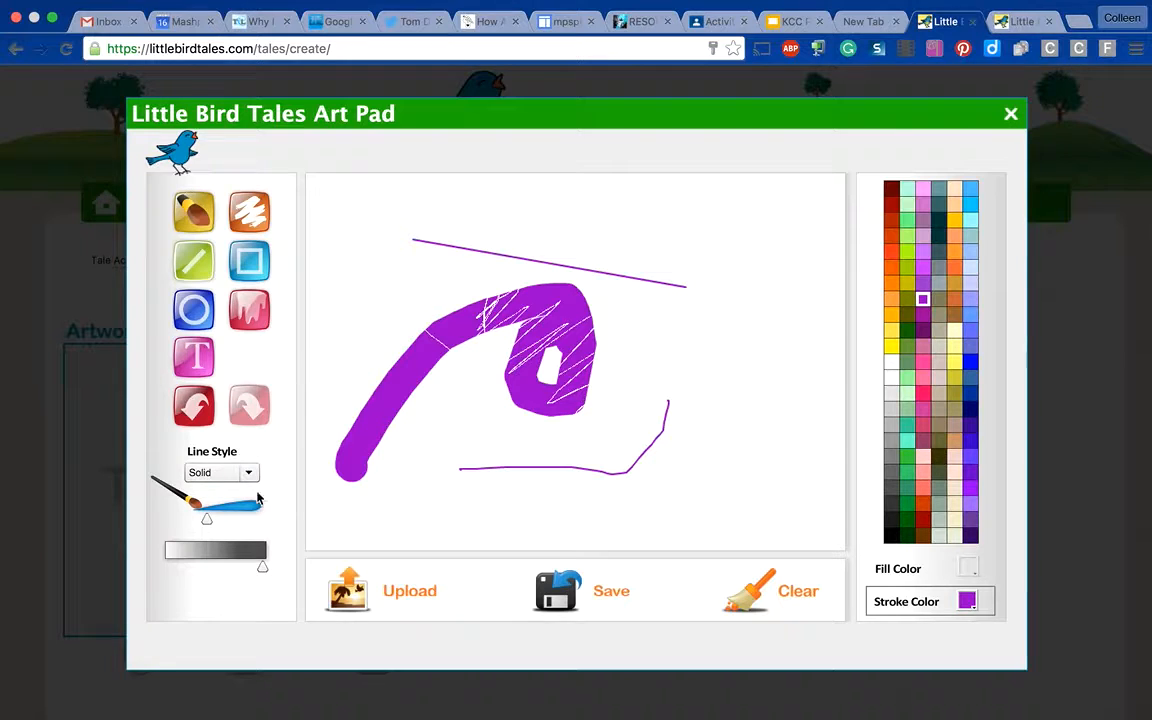
drag(215, 520, 237, 520)
mouse_move(537, 182)
mouse_down()
mouse_move(630, 262)
mouse_move(718, 308)
mouse_up()
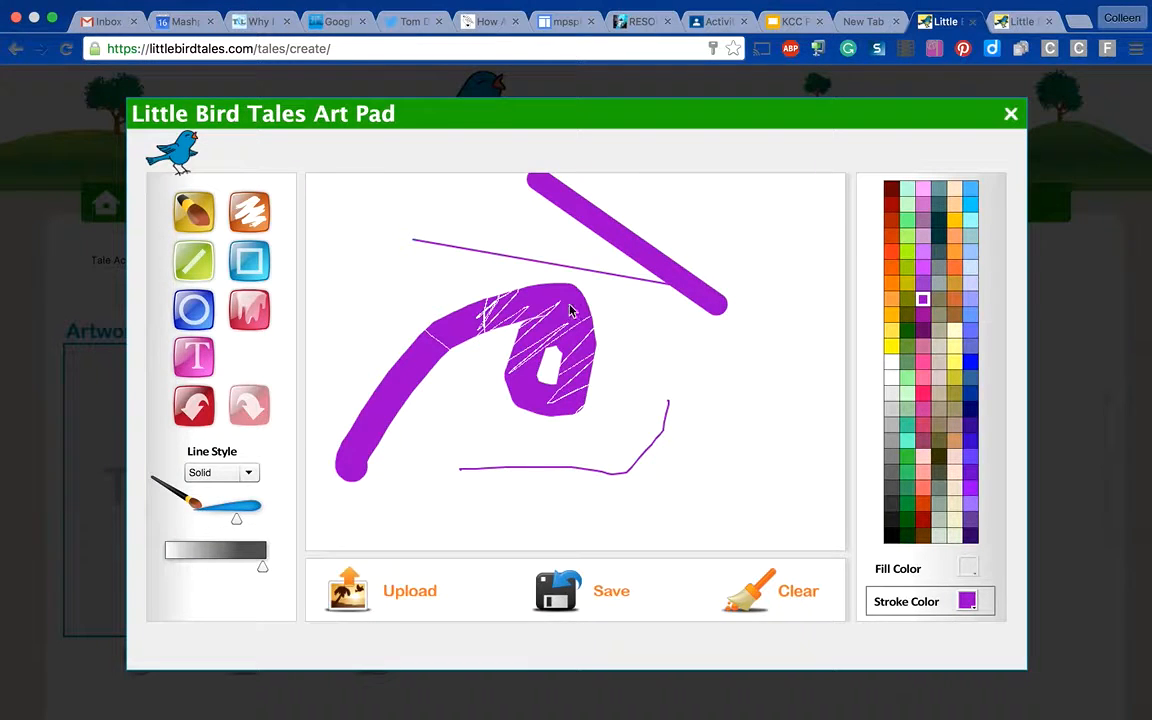
- Draw a square on the canvas's upper left and fill it, the thick diagonal line and the loop with lime green
click(236, 246)
mouse_move(333, 222)
mouse_down()
mouse_move(455, 249)
mouse_move(450, 344)
mouse_up()
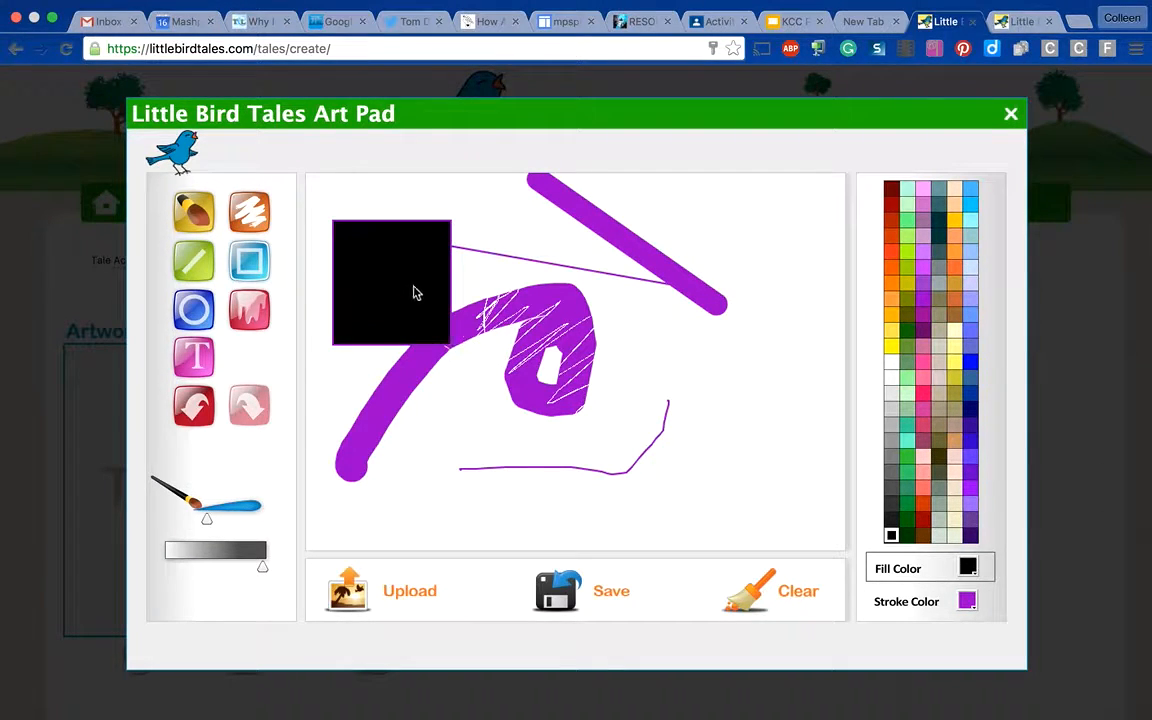
click(249, 305)
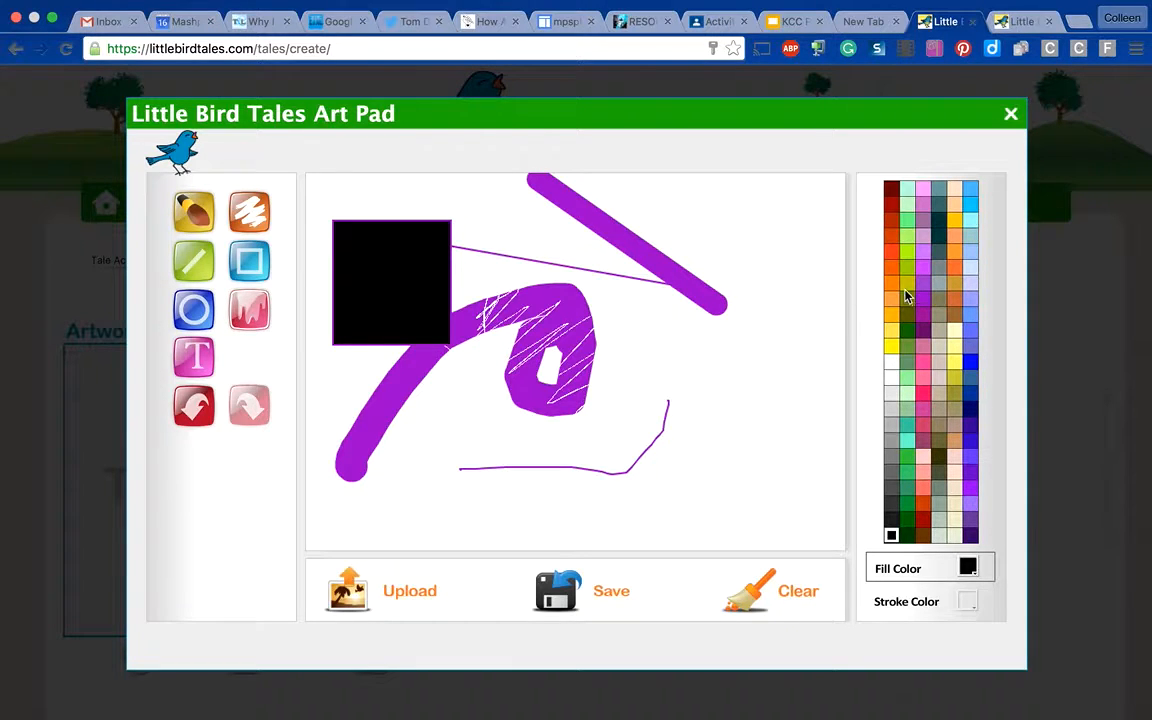
click(908, 253)
click(440, 288)
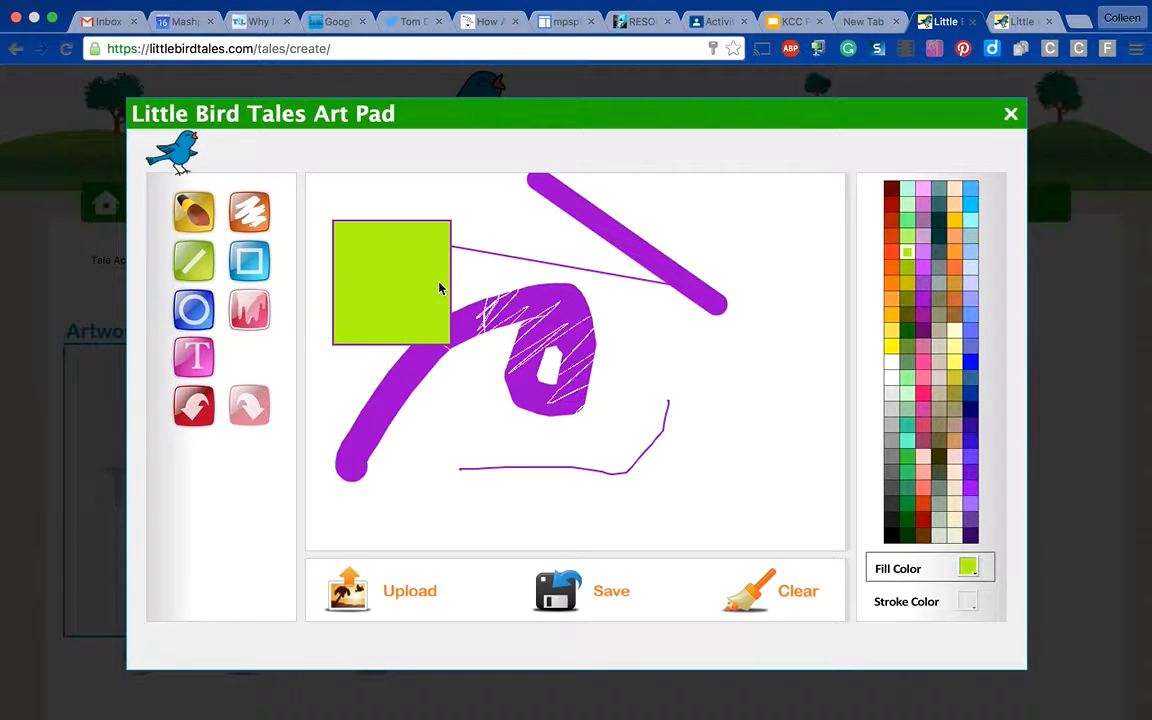
click(700, 294)
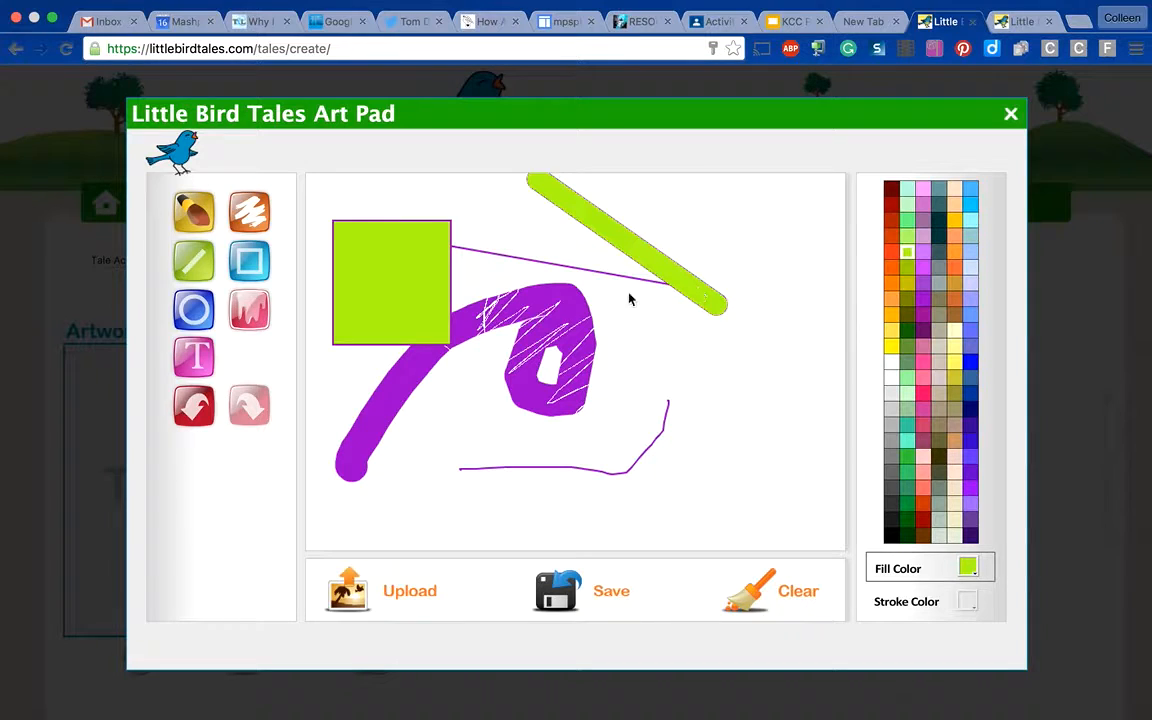
click(575, 314)
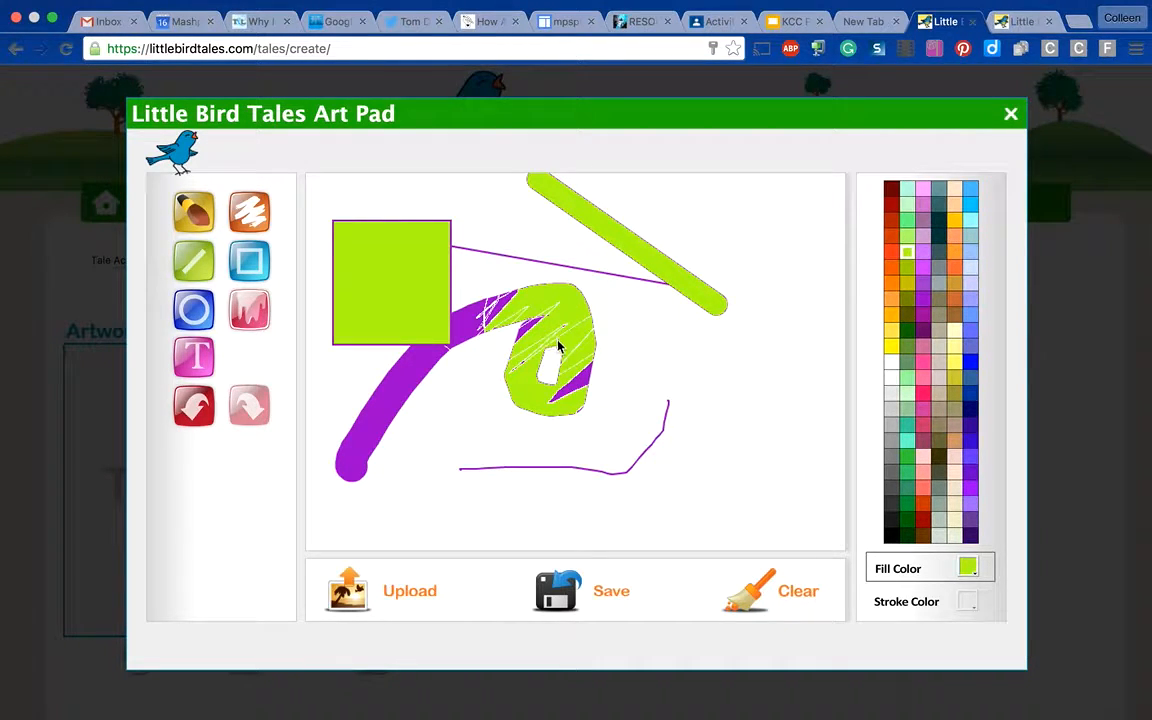
- Draw a lime green circle with a purple outline in the lower right area of the canvas
click(193, 260)
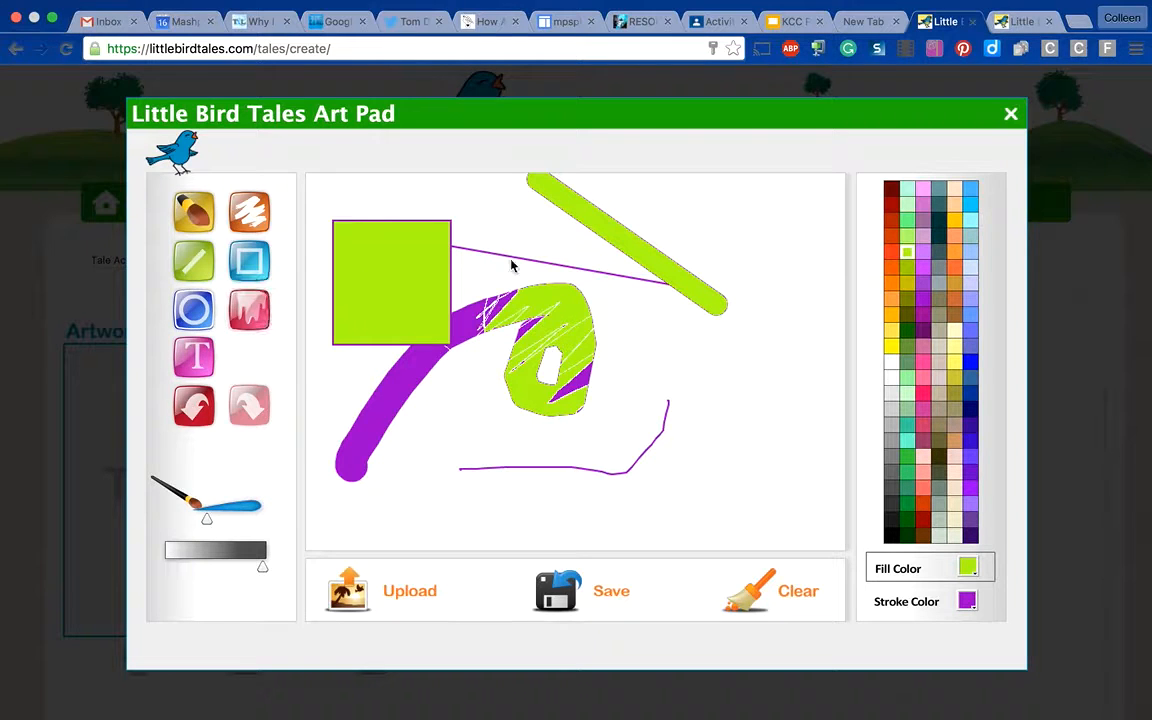
drag(632, 342, 797, 514)
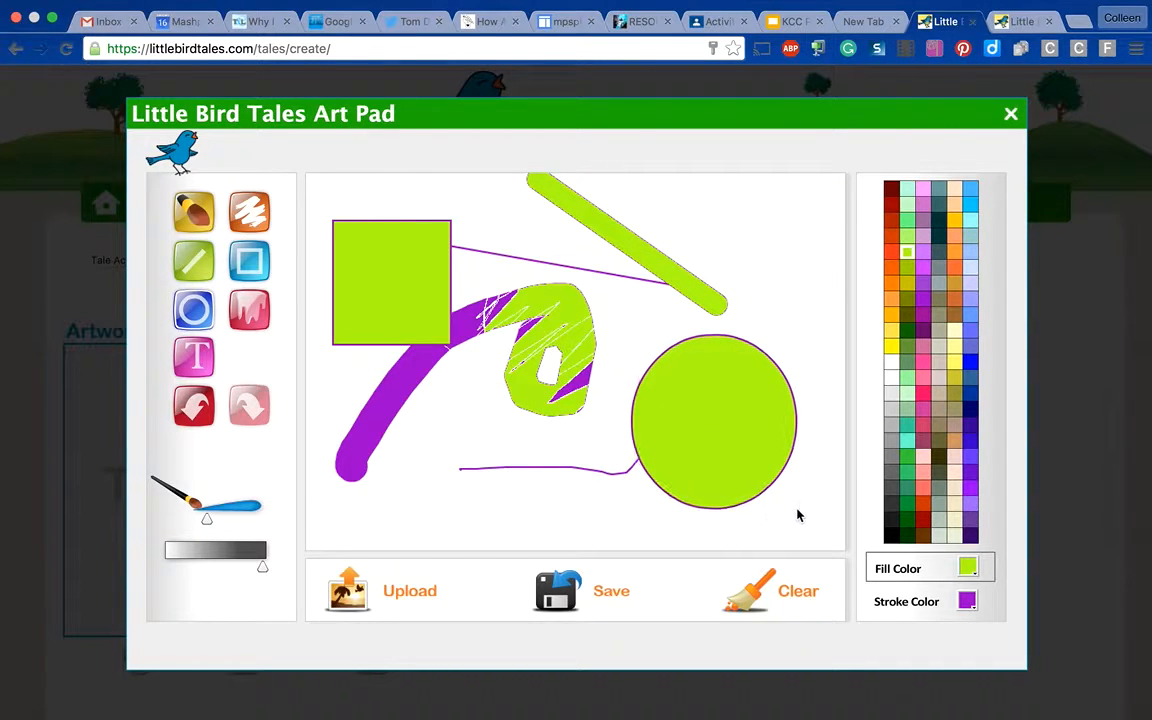
- Fill the circle in the lower right area of the canvas with pink
click(923, 410)
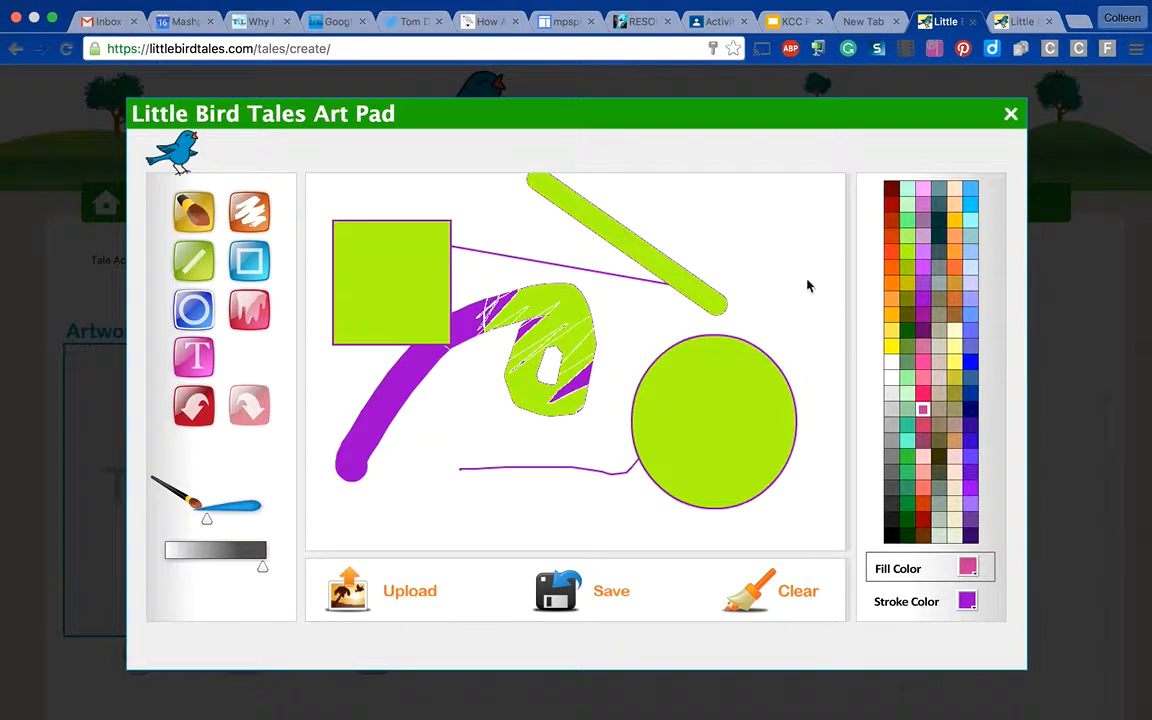
click(193, 210)
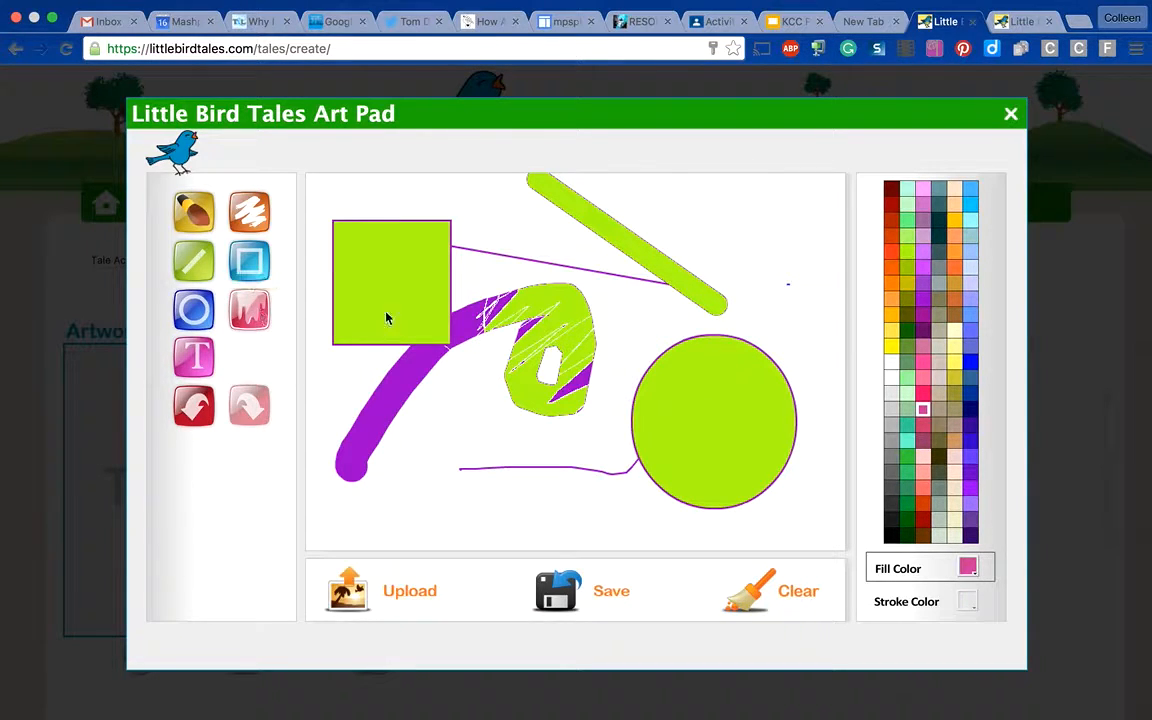
click(735, 430)
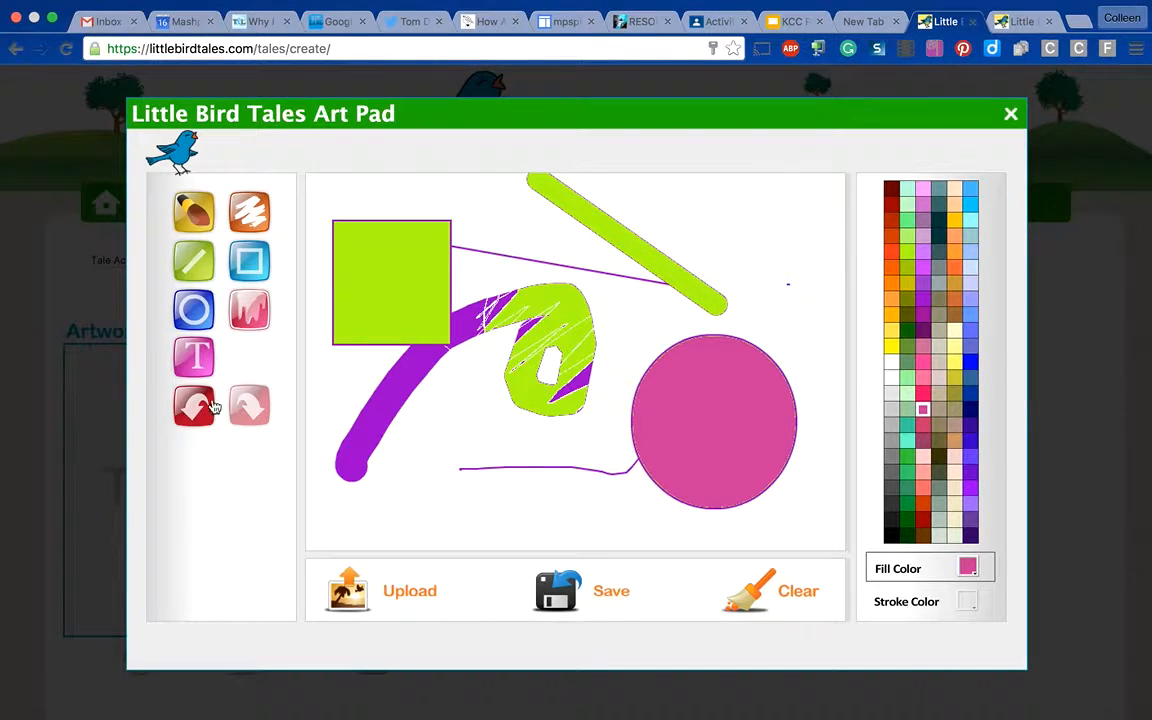
- Add pink "Hello all" text in Comic Sans size 22 above the lower purple line, save the drawing as cover art and close the Art Pad
click(193, 356)
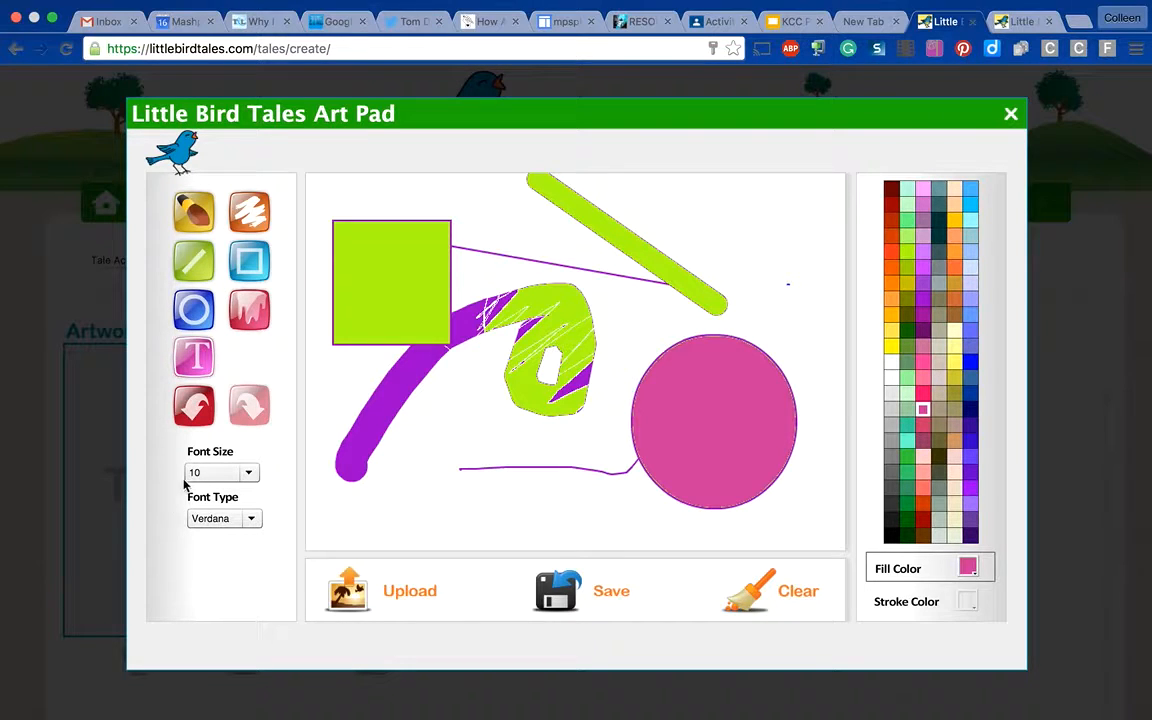
click(248, 473)
click(225, 545)
click(226, 519)
click(221, 573)
text(Hello)
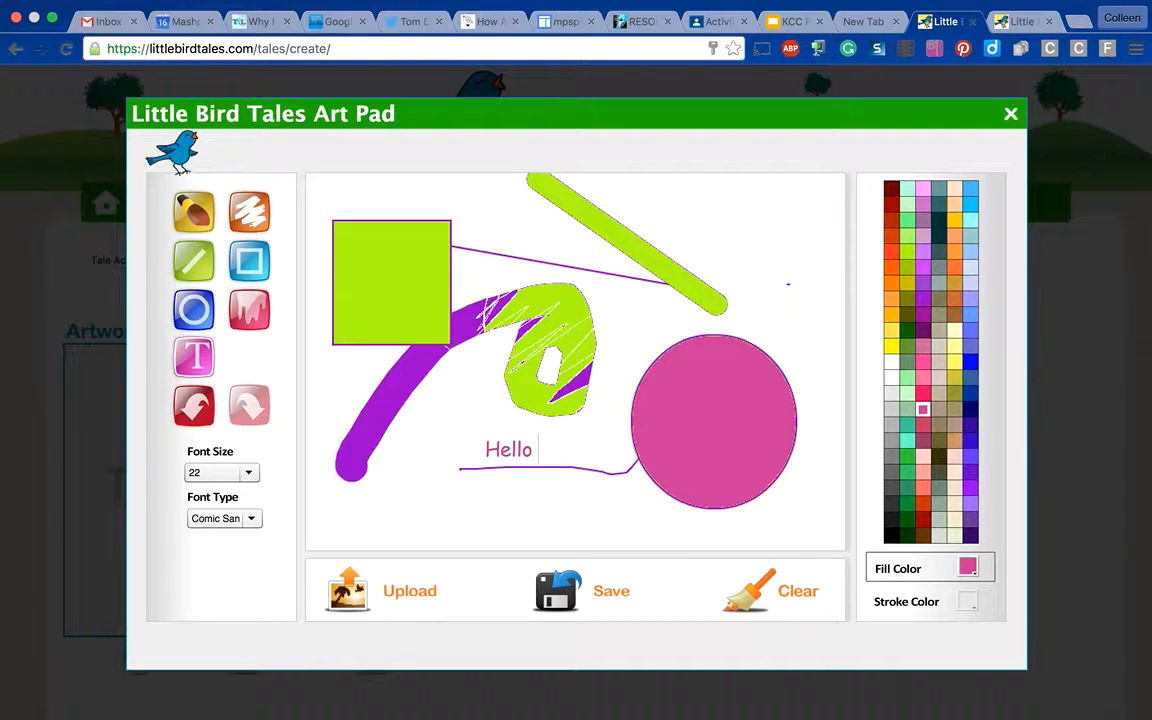
text( all)
click(600, 598)
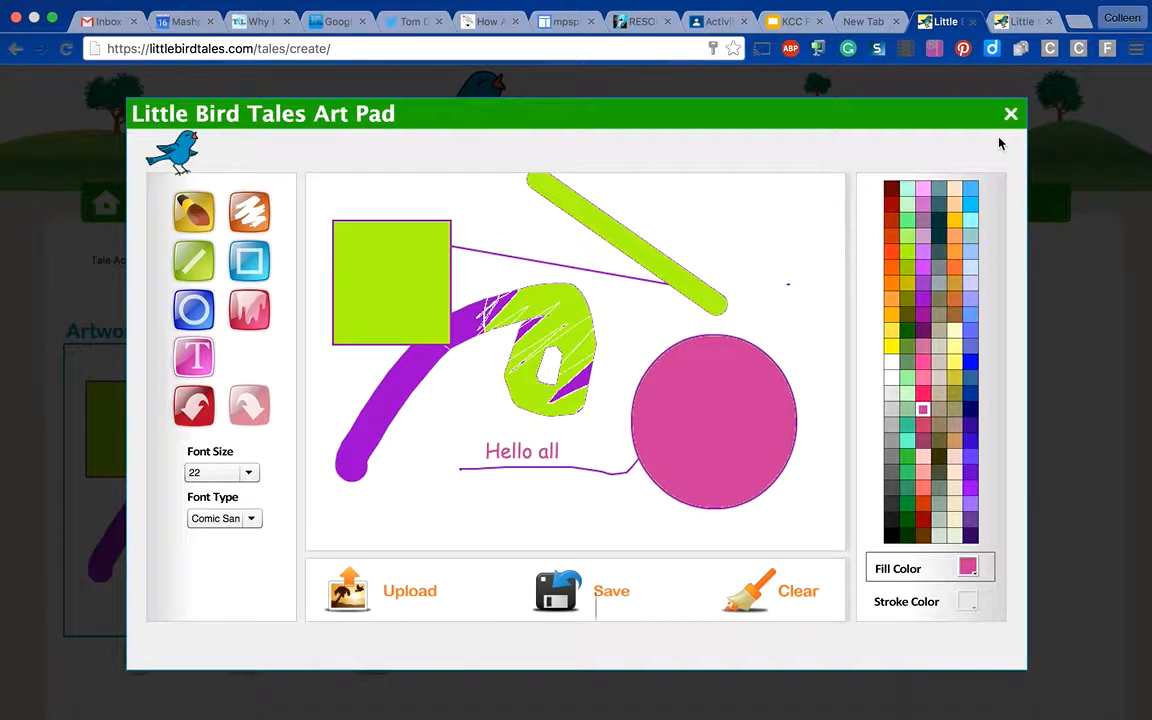
click(1010, 114)
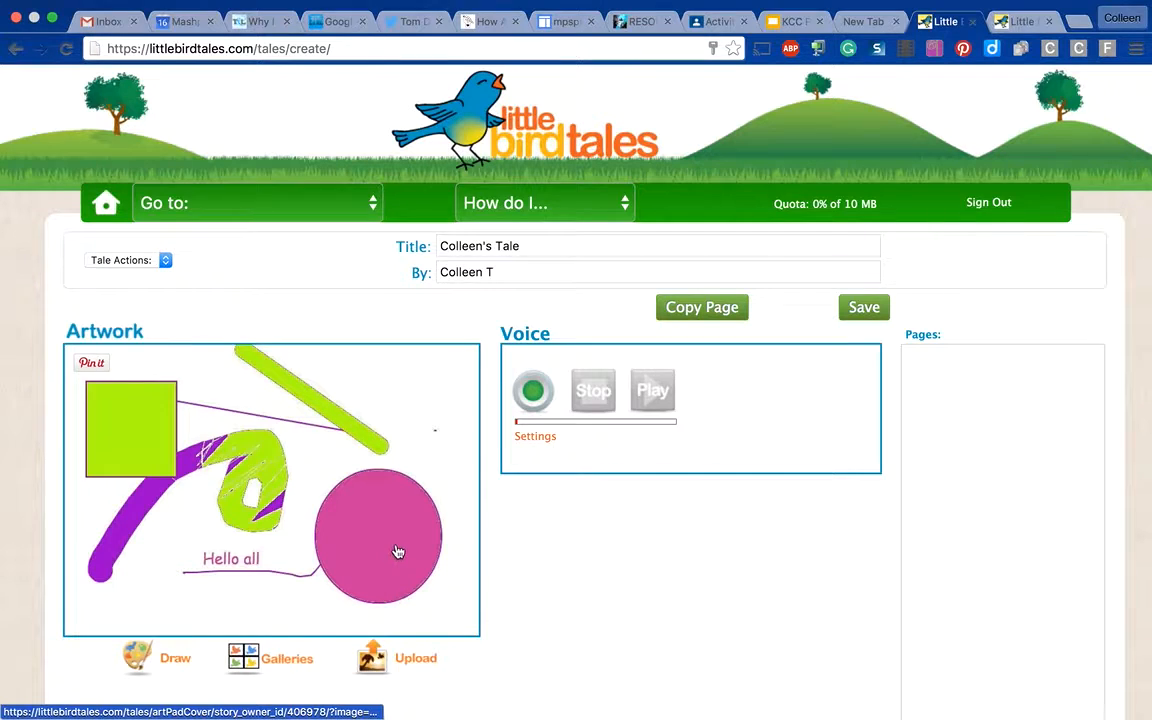
- Allow the site to use the camera and microphone and record a voice clip for the cover
click(535, 392)
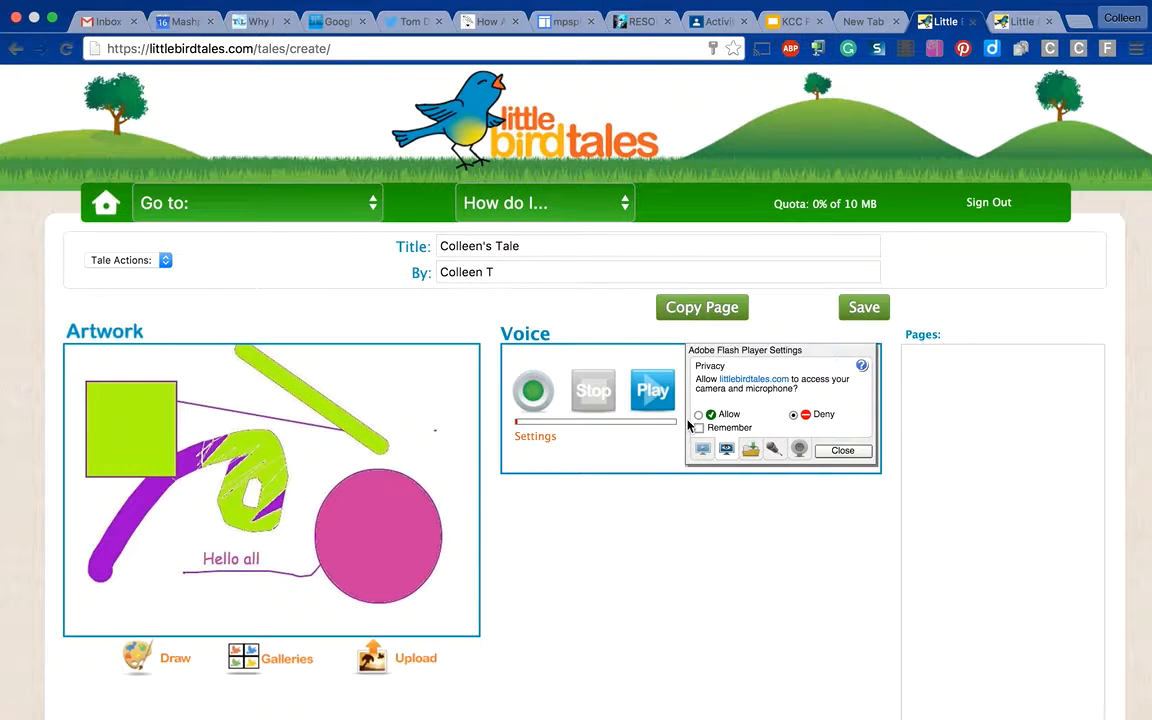
click(849, 453)
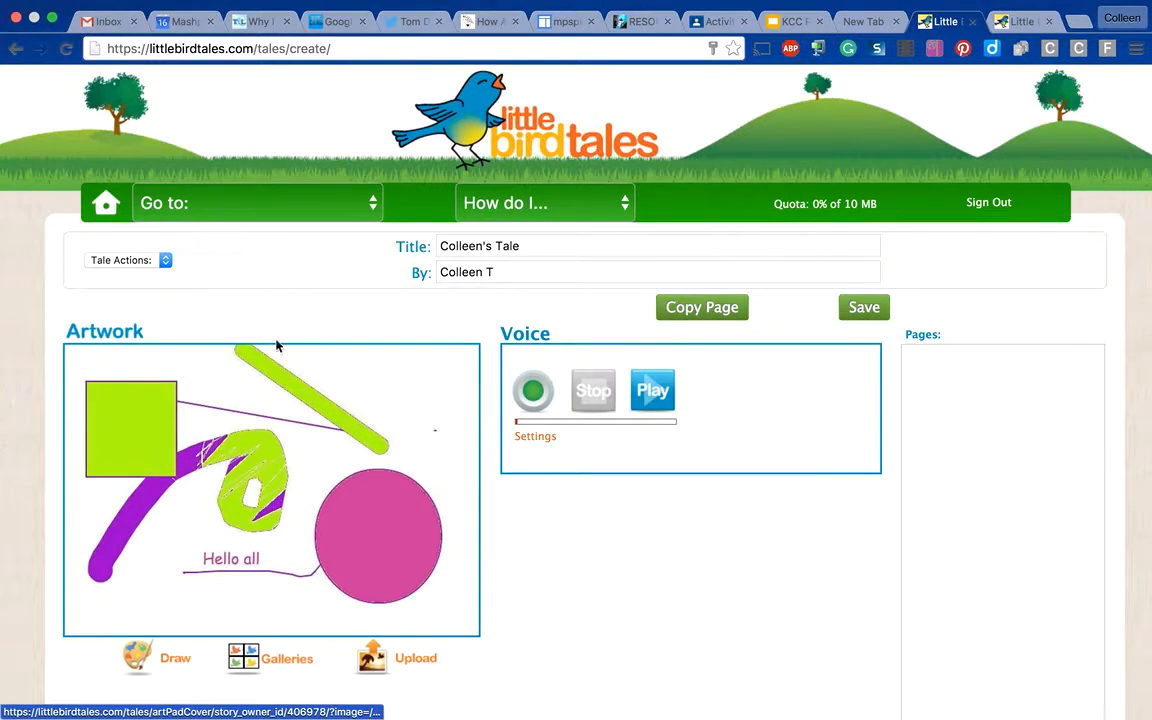
click(533, 390)
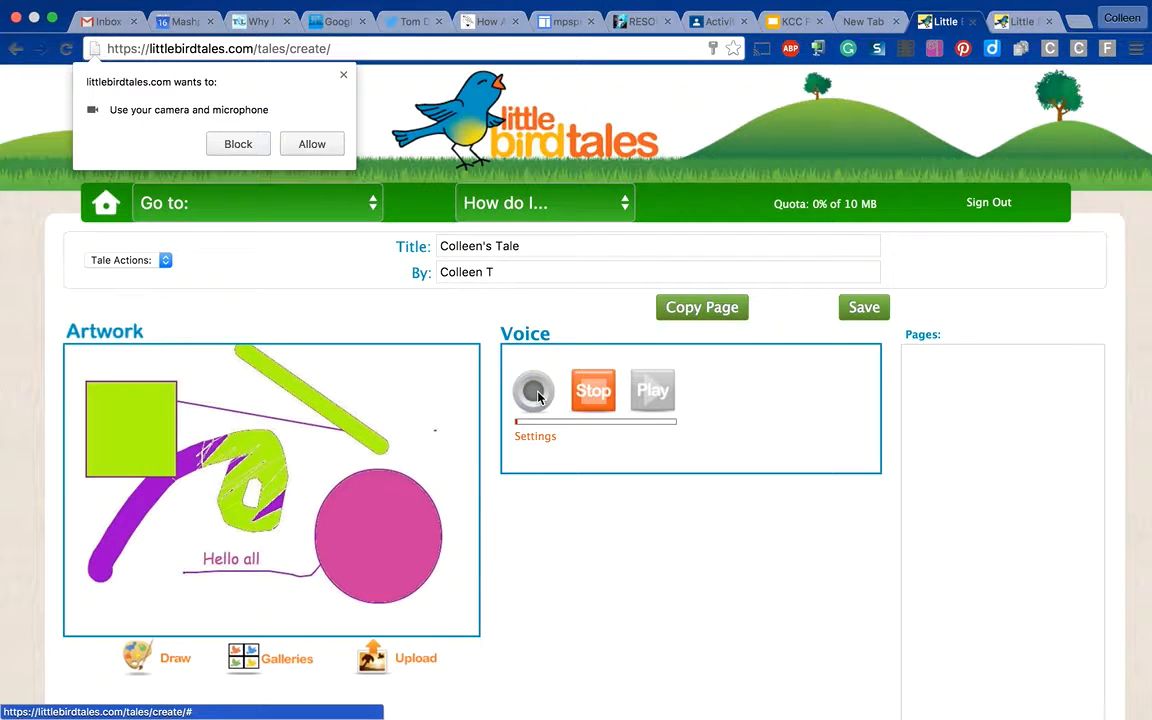
click(310, 144)
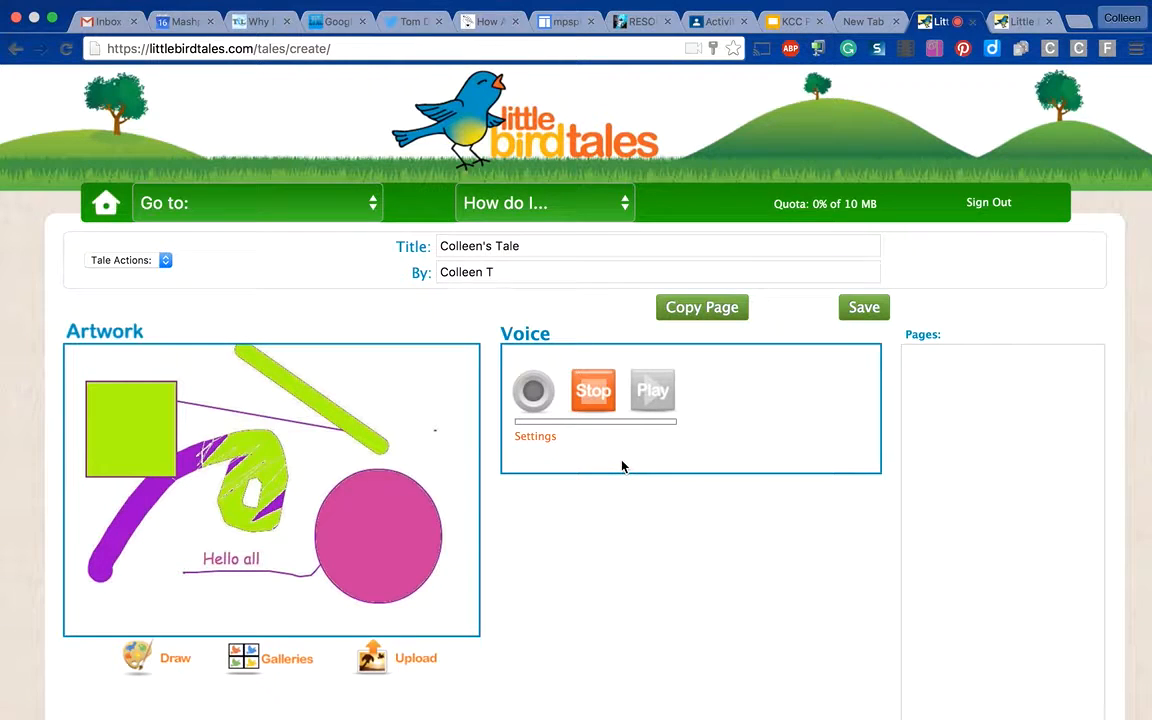
click(596, 394)
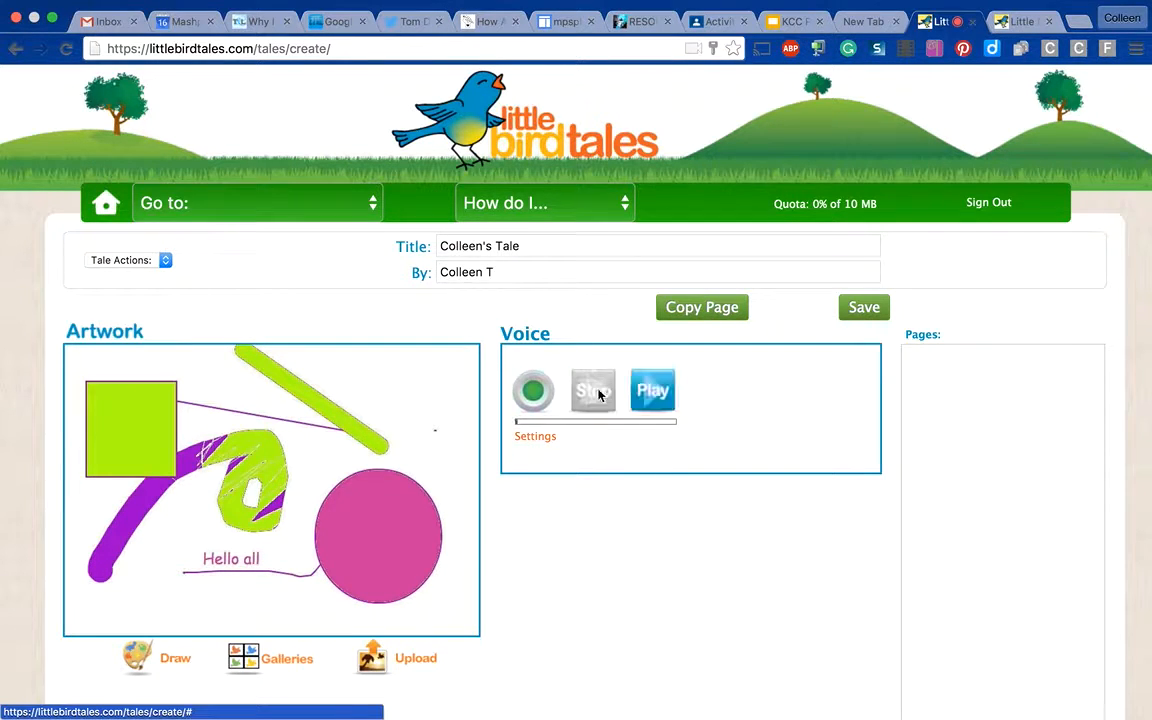
- Play back the cover's voice recording, stop it and save the cover
click(652, 393)
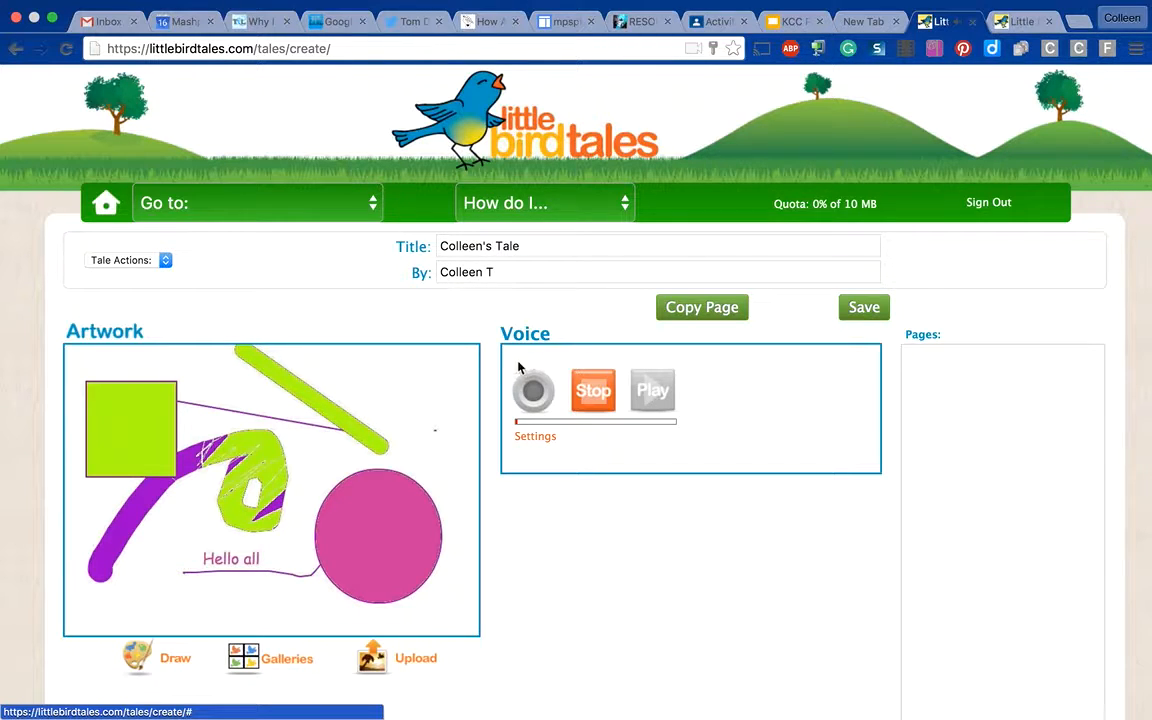
click(598, 396)
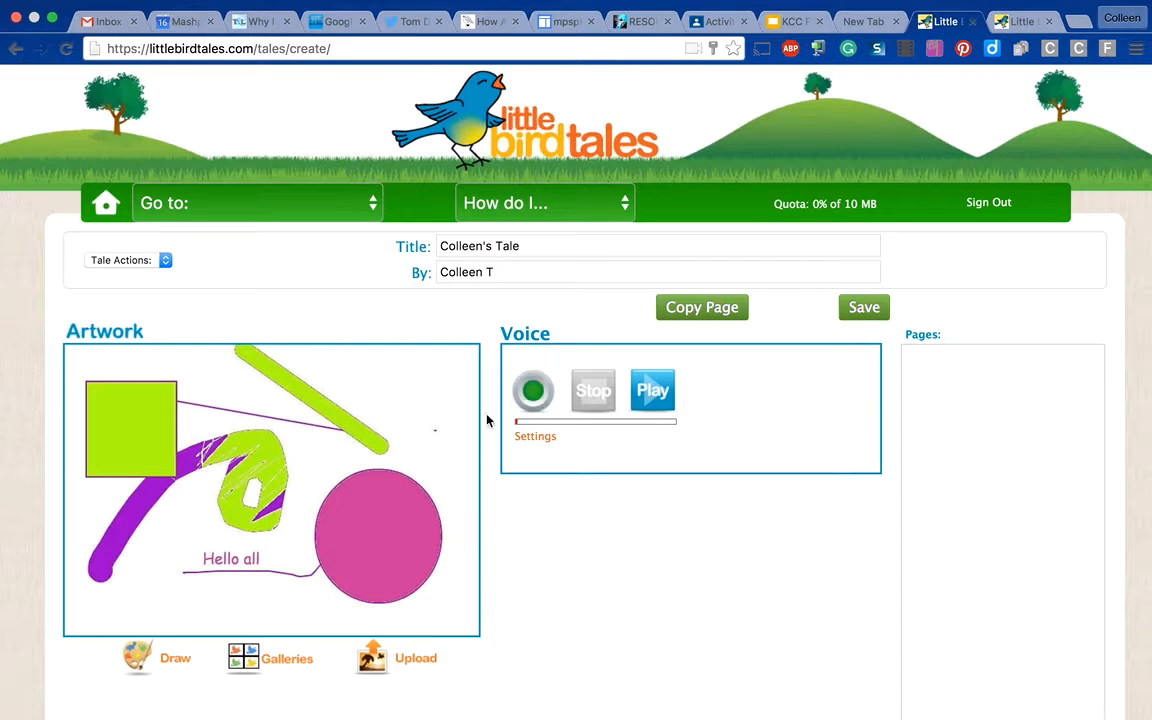
click(866, 312)
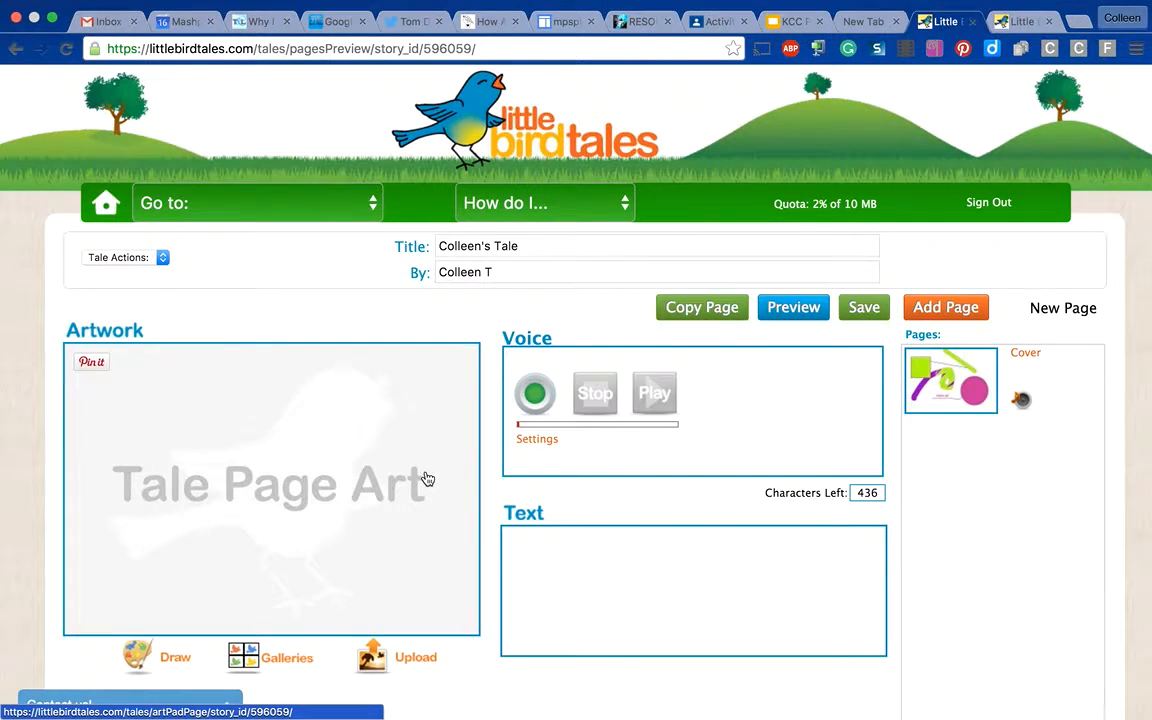
- Use the first drawing in the tale's own gallery as the new page's artwork
click(271, 665)
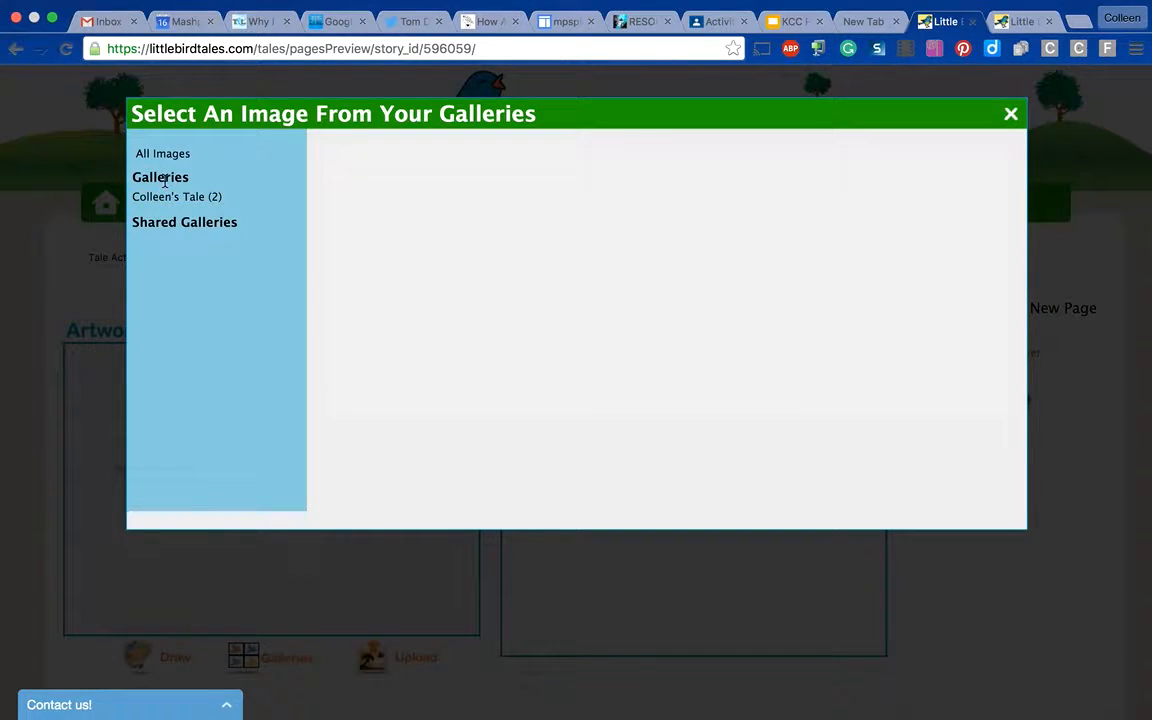
click(167, 198)
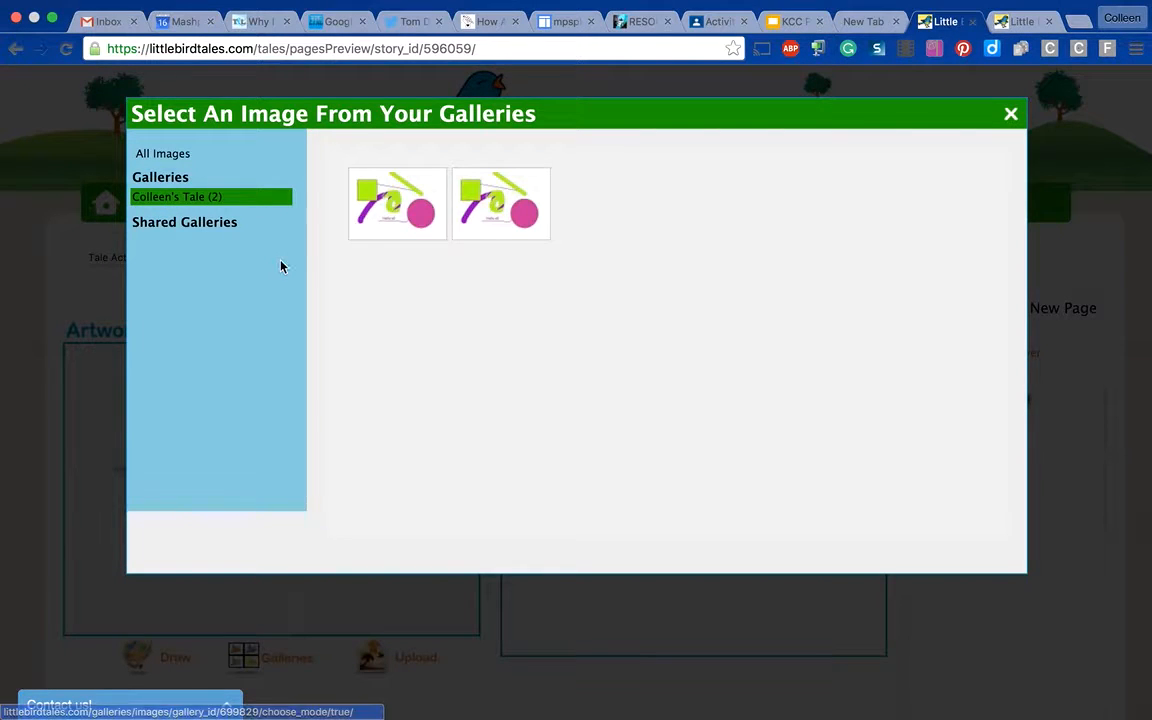
click(405, 208)
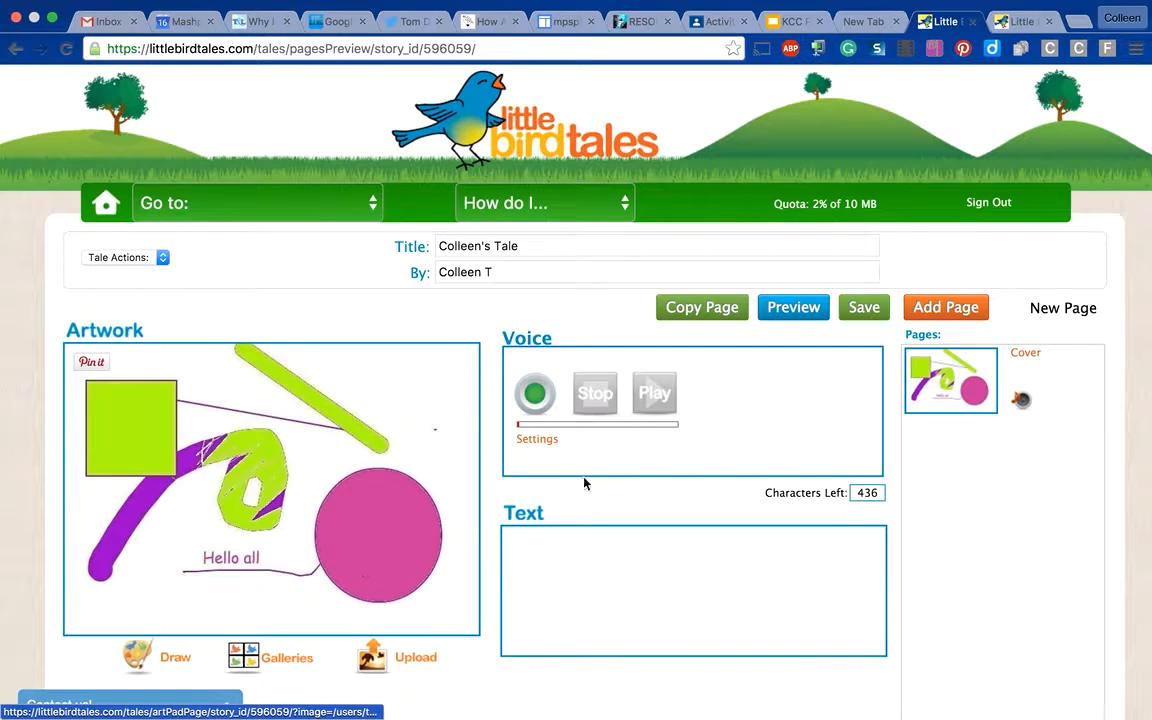
- Enter "'lsjd'flasjero" as the page text and save the page
click(573, 587)
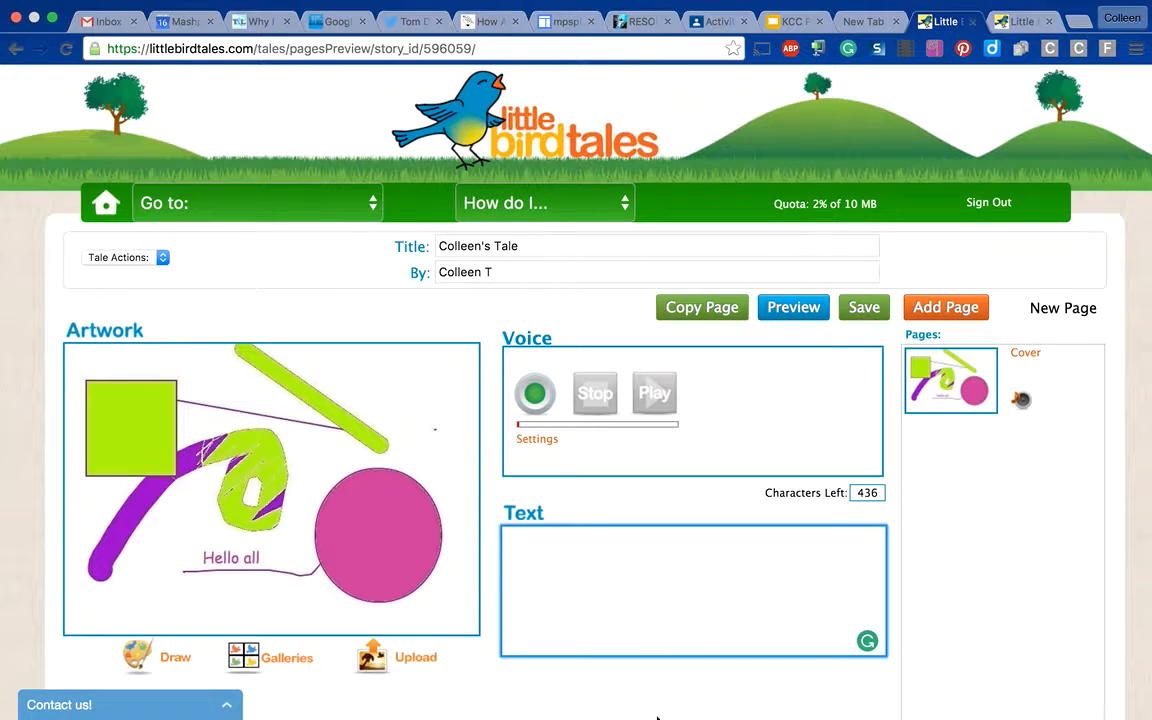
text('lsjd'flasjero)
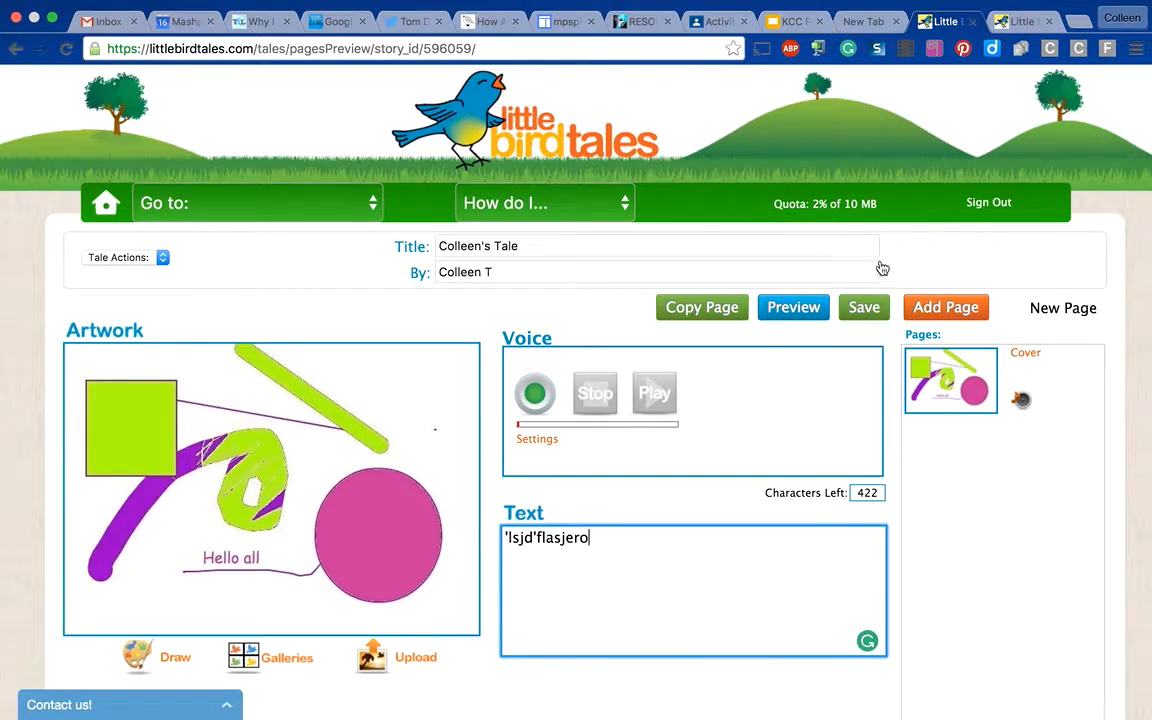
click(864, 308)
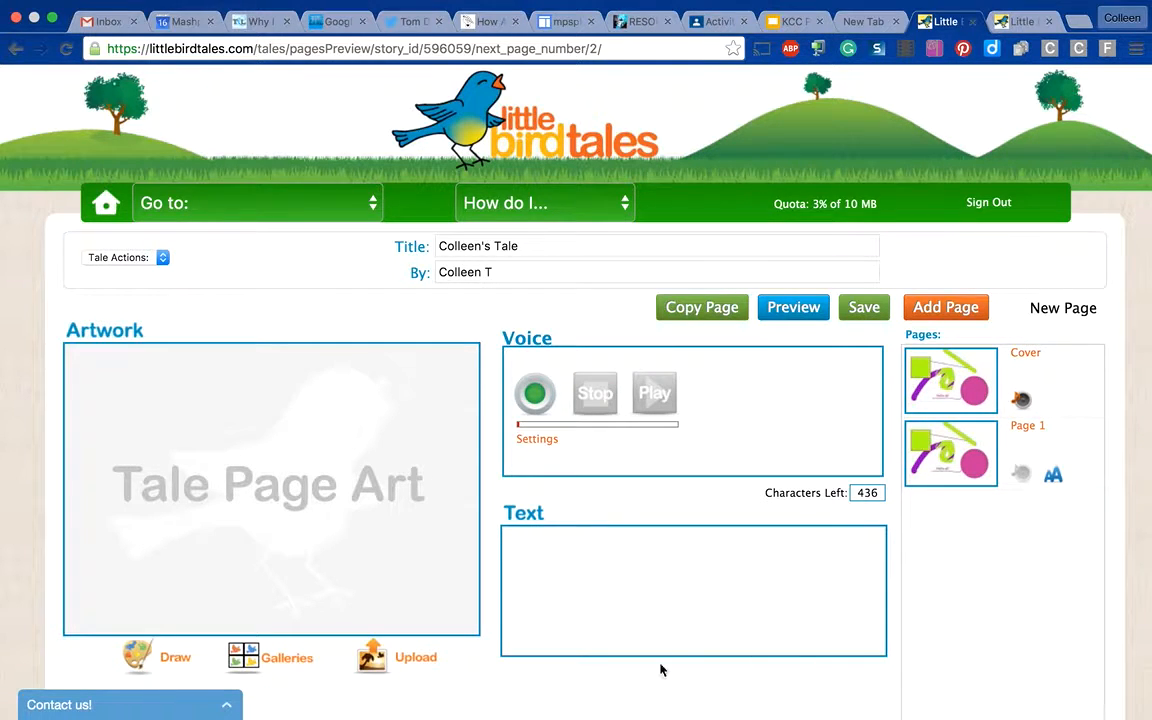
click(862, 311)
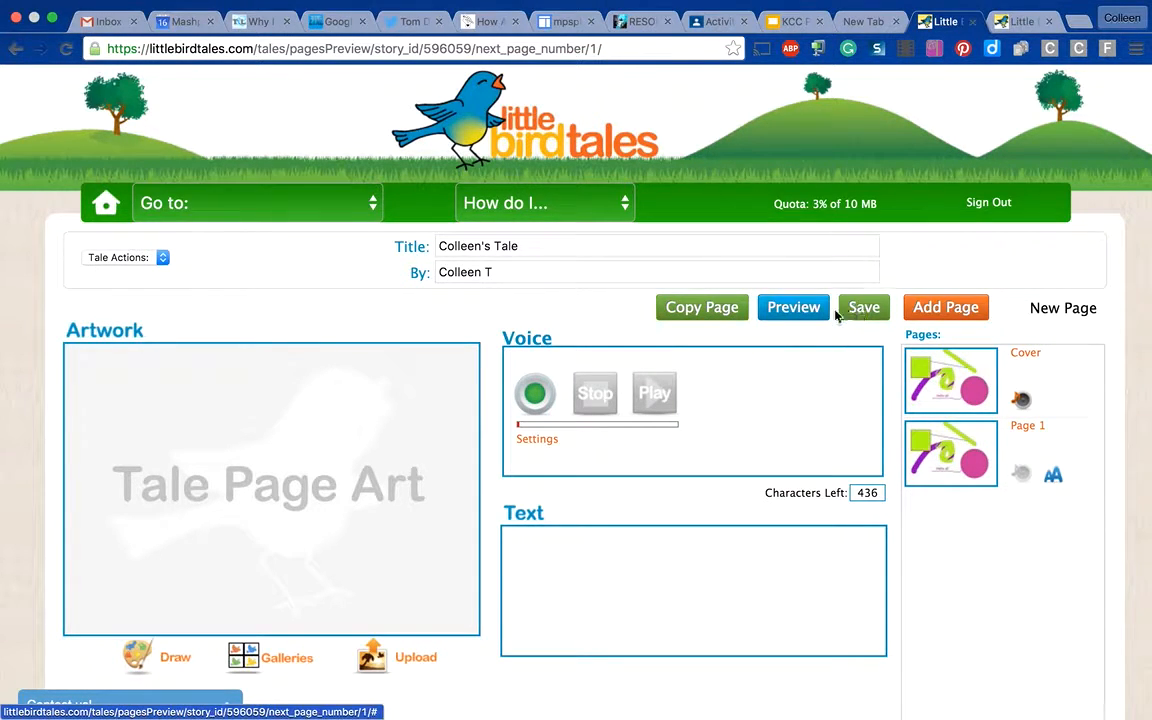
- Preview the tale's cover with its voice recording and close the preview
click(792, 312)
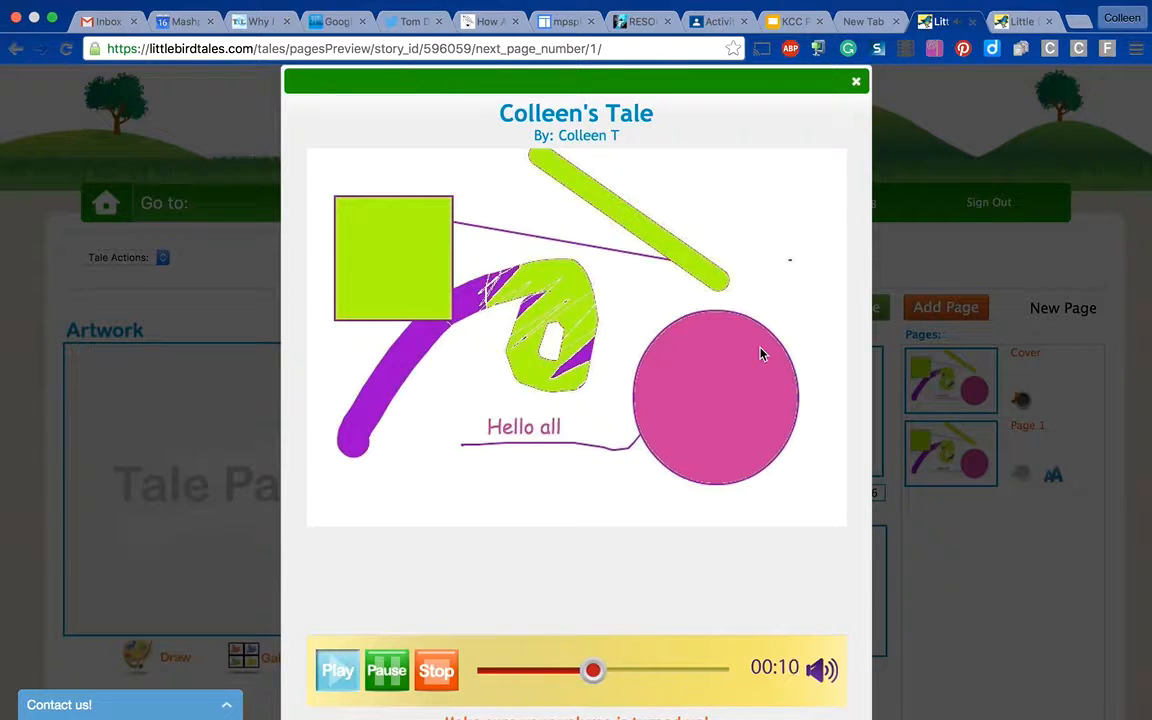
click(857, 84)
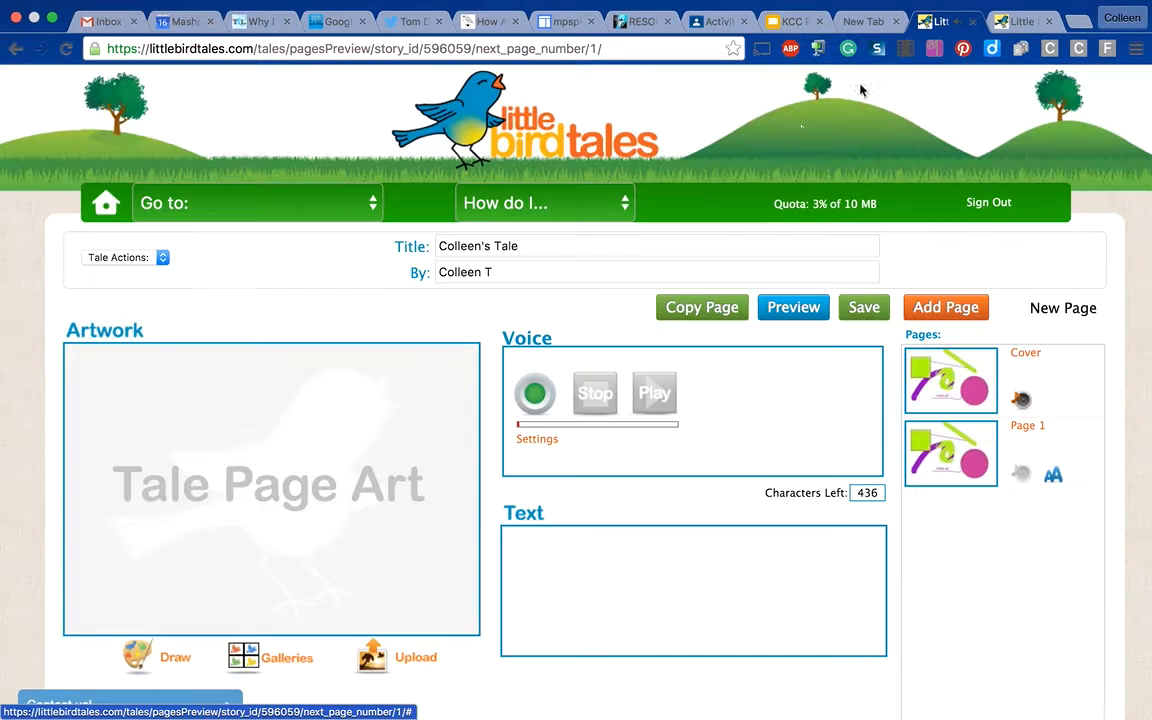
- Return to the home page and open the school selection from the school information, ready to search by zip/postal code
click(102, 211)
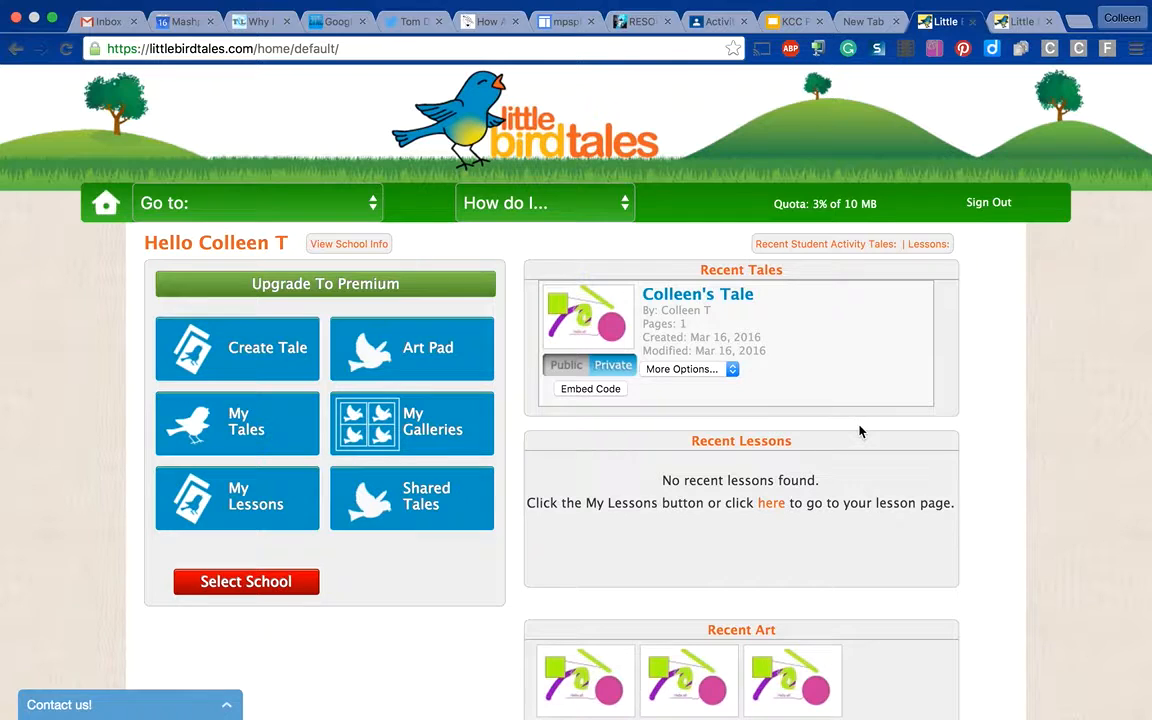
click(349, 245)
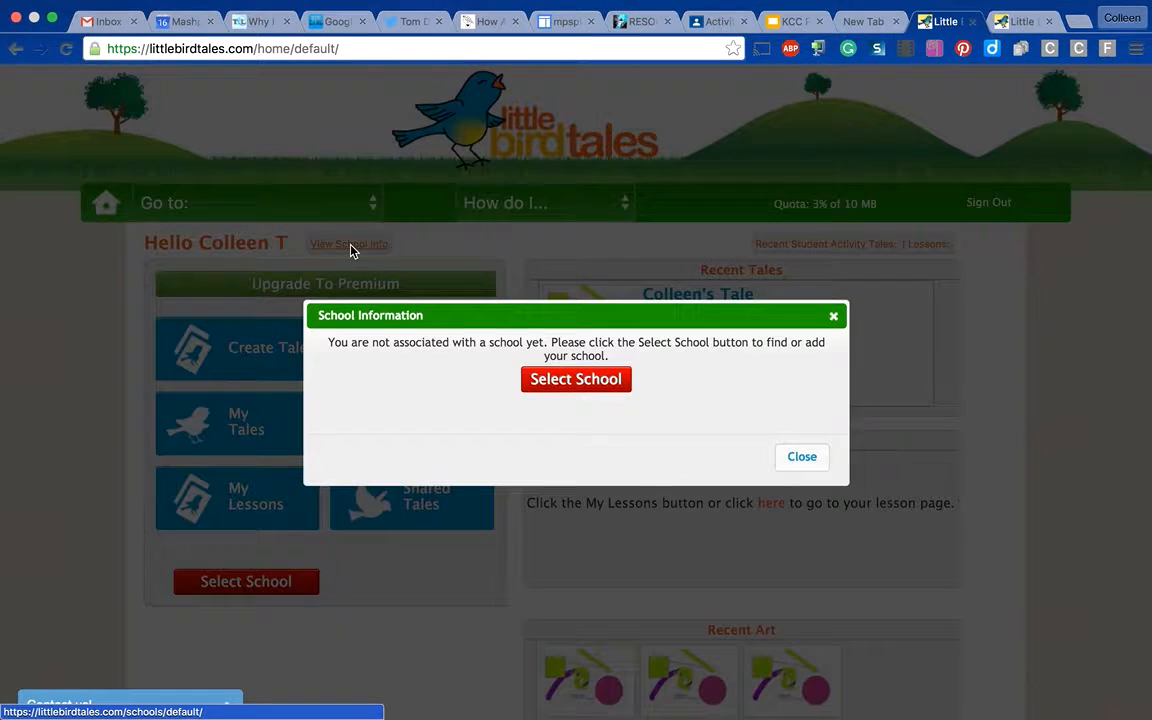
click(578, 385)
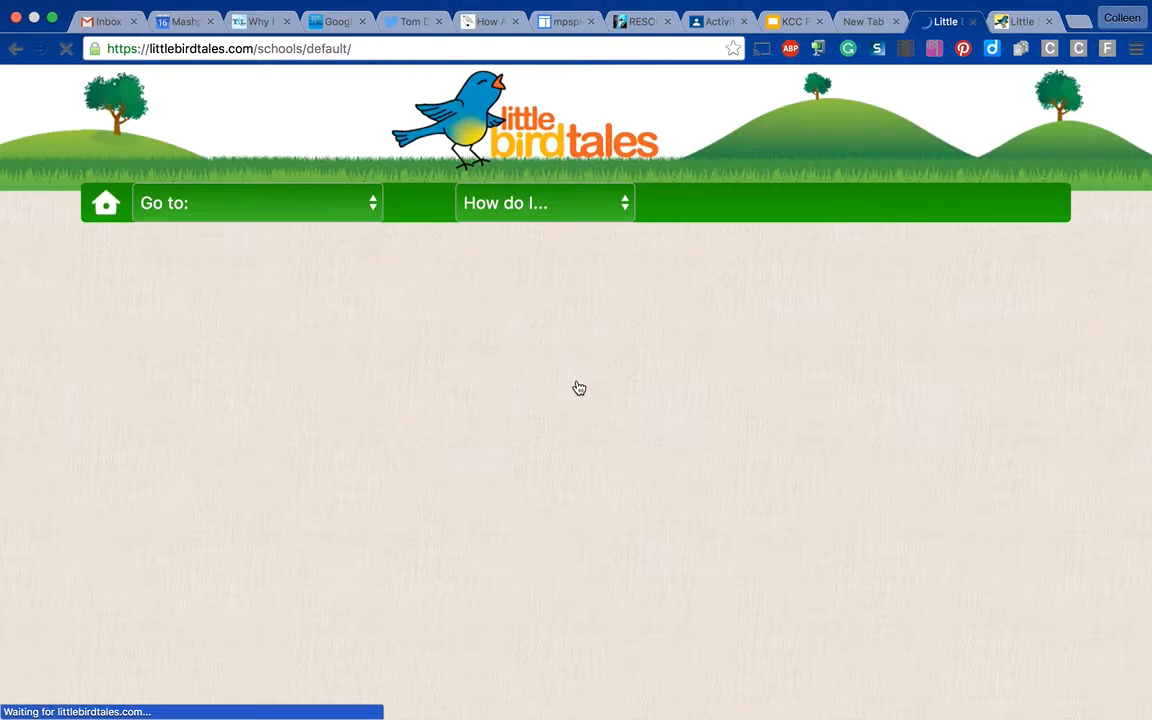
click(447, 338)
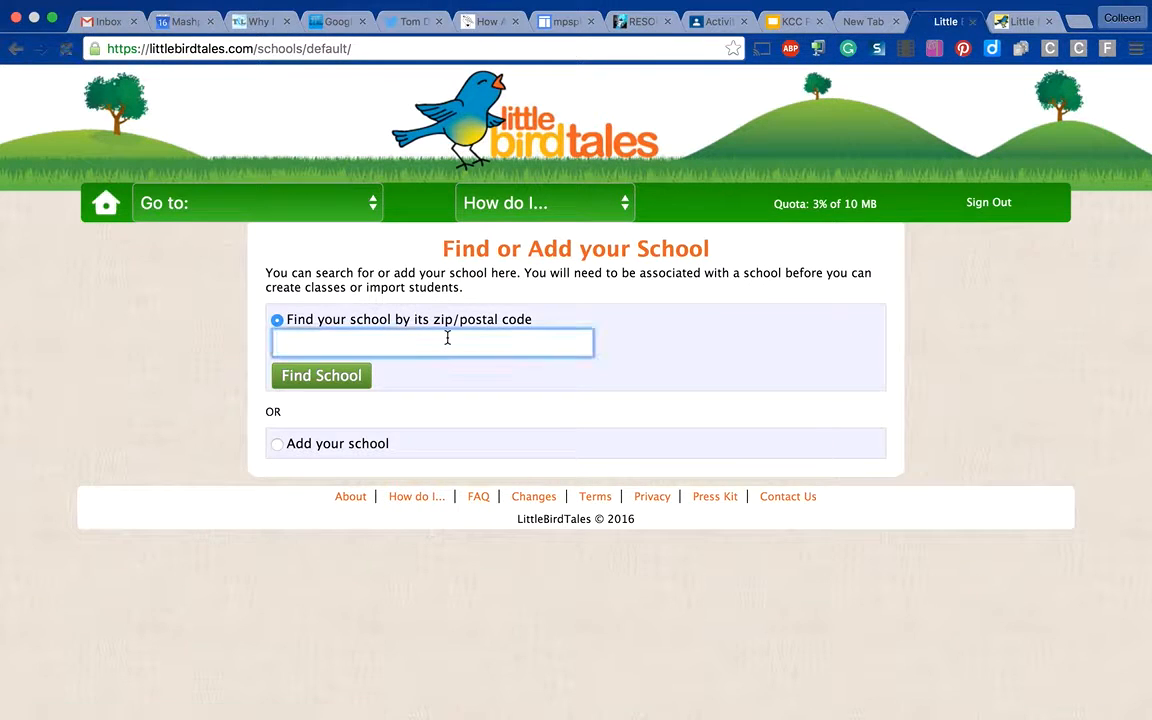
text(Quashne)
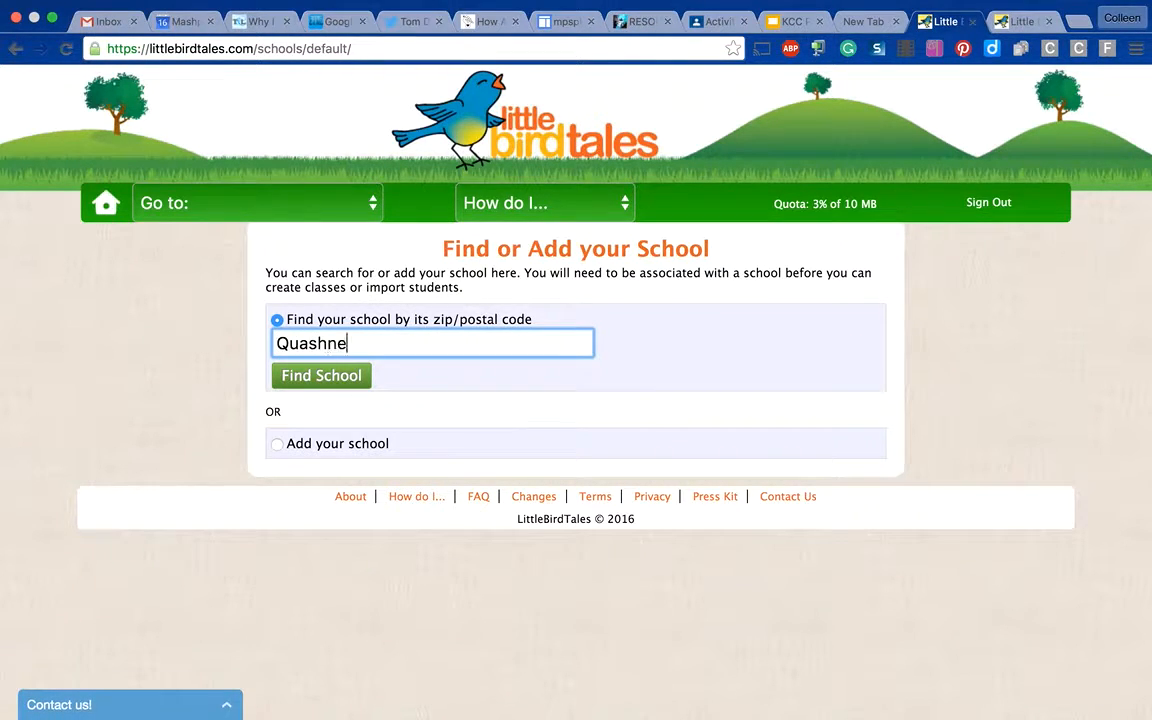
text(t School)
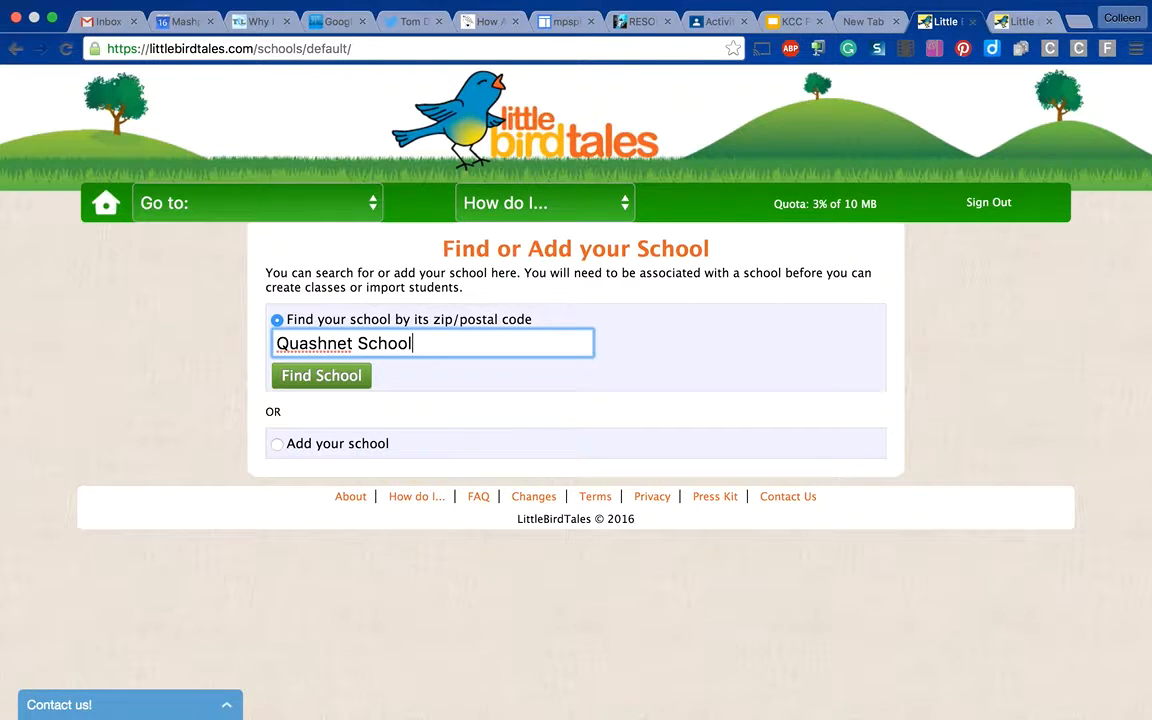
key(BackSpace)
key(BackSpace)
key(BackSpace)
key(BackSpace)
key(BackSpace)
key(BackSpace)
key(BackSpace)
key(BackSpace)
key(BackSpace)
key(BackSpace)
key(BackSpace)
key(BackSpace)
key(BackSpace)
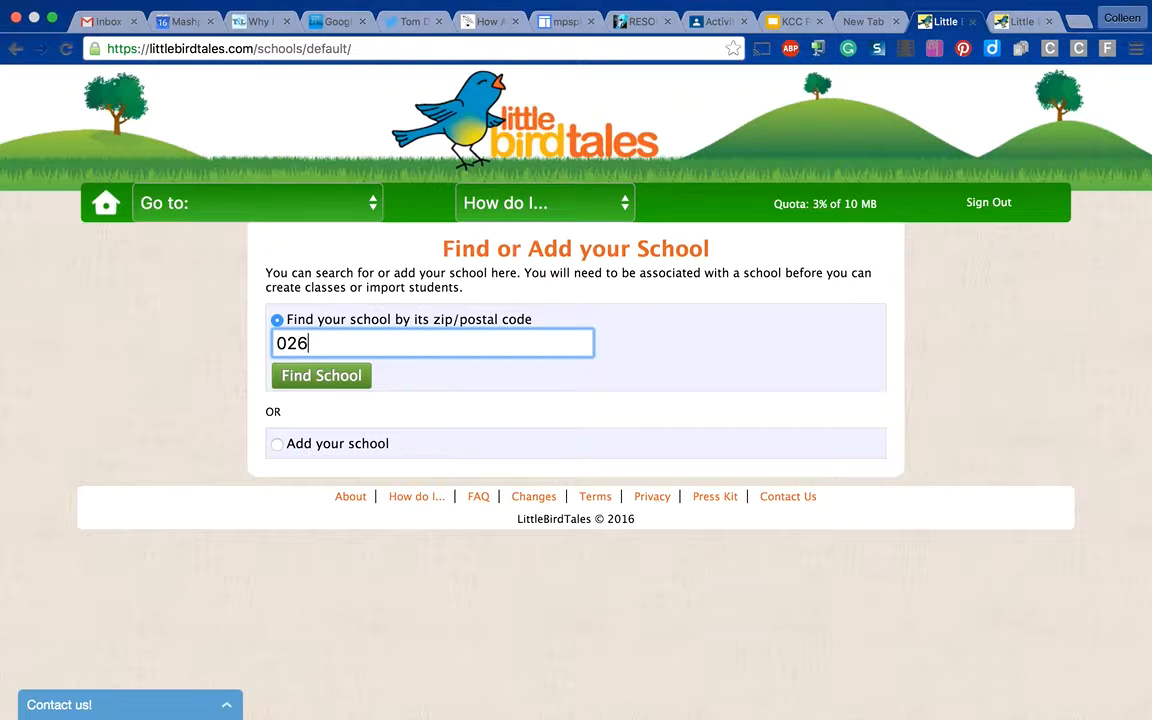
- Search for schools by the school's zip code and select Quashnet School as the account's school
text(02649)
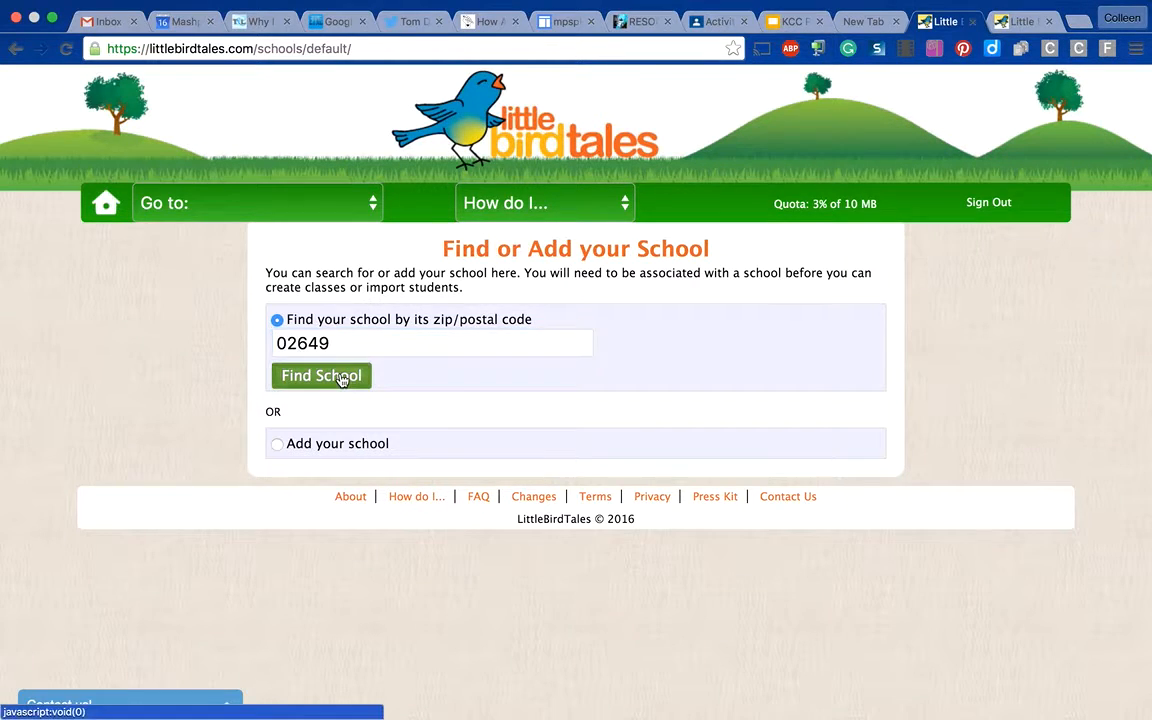
click(342, 378)
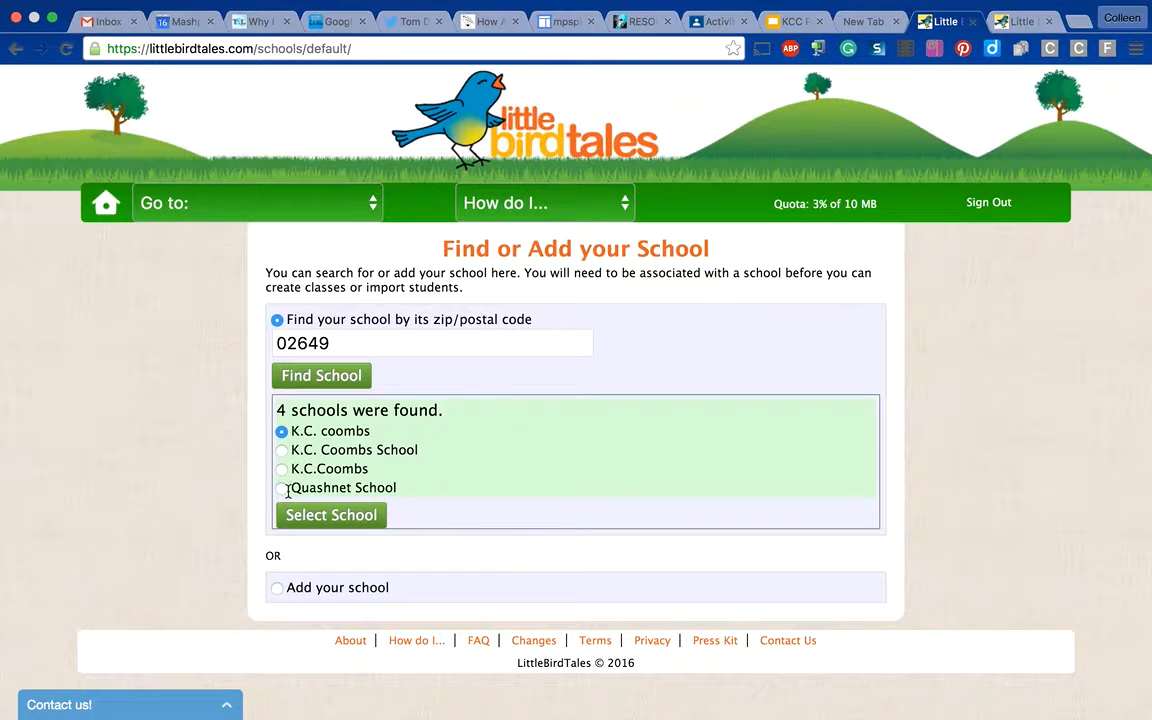
click(282, 489)
click(303, 523)
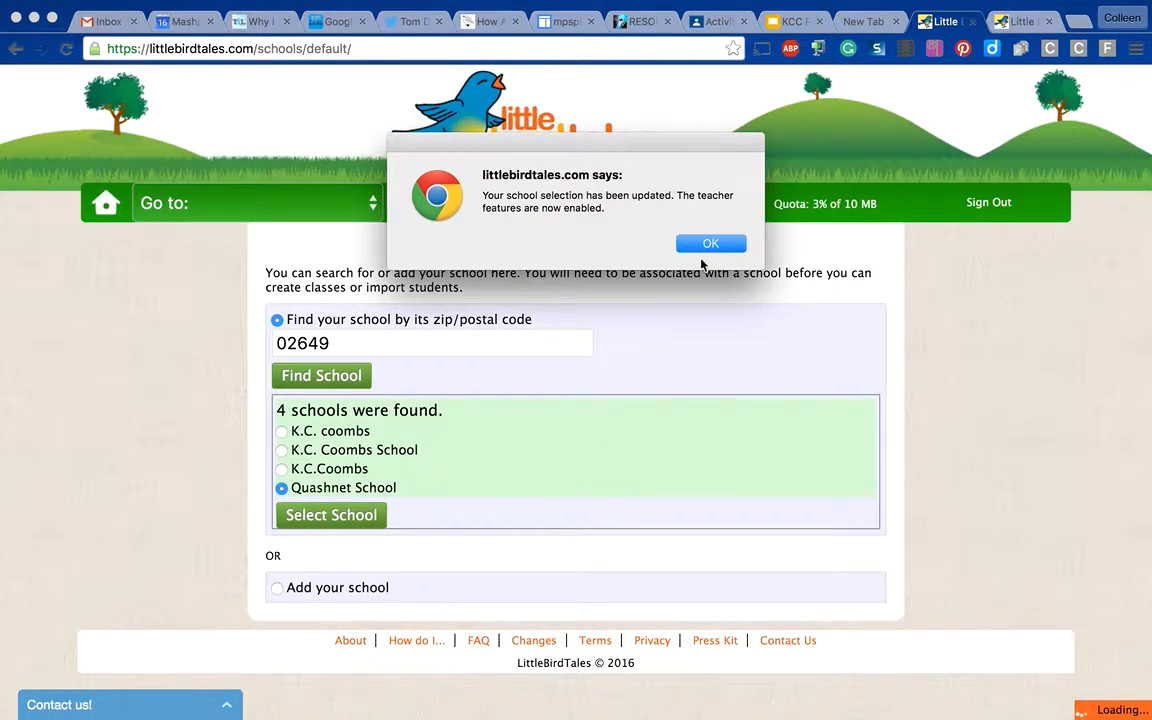
click(710, 245)
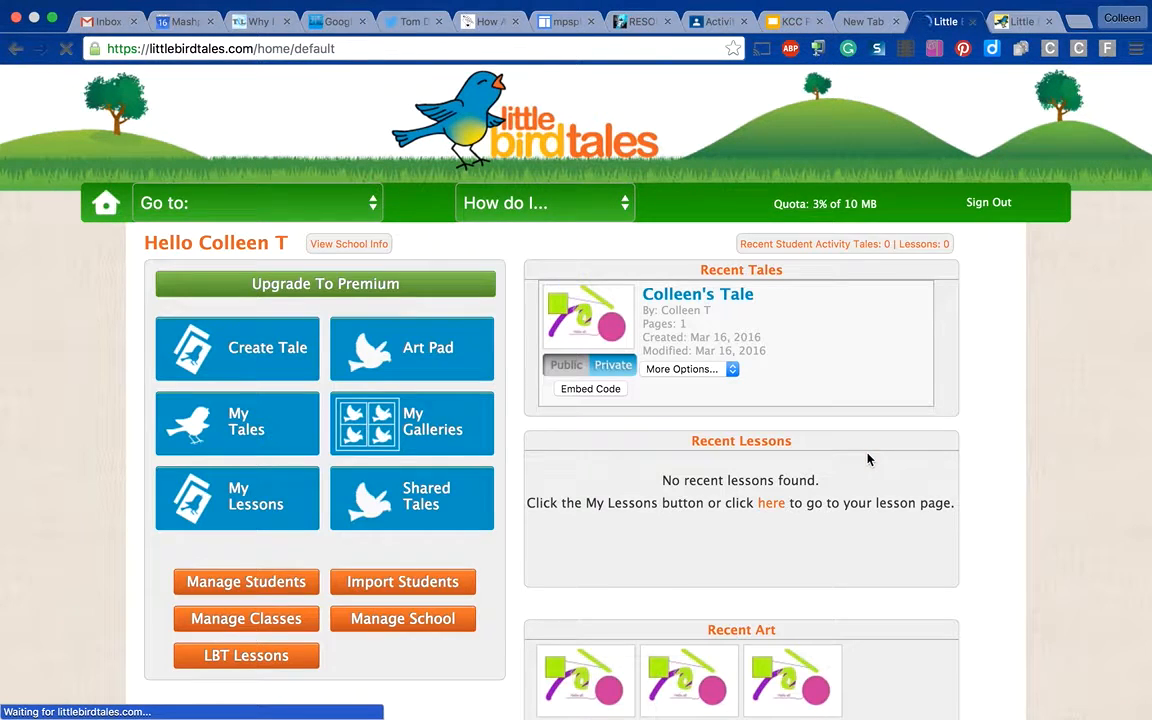
- Create a class named ELA in the class manager and save it
scroll(967, 535, down, 2)
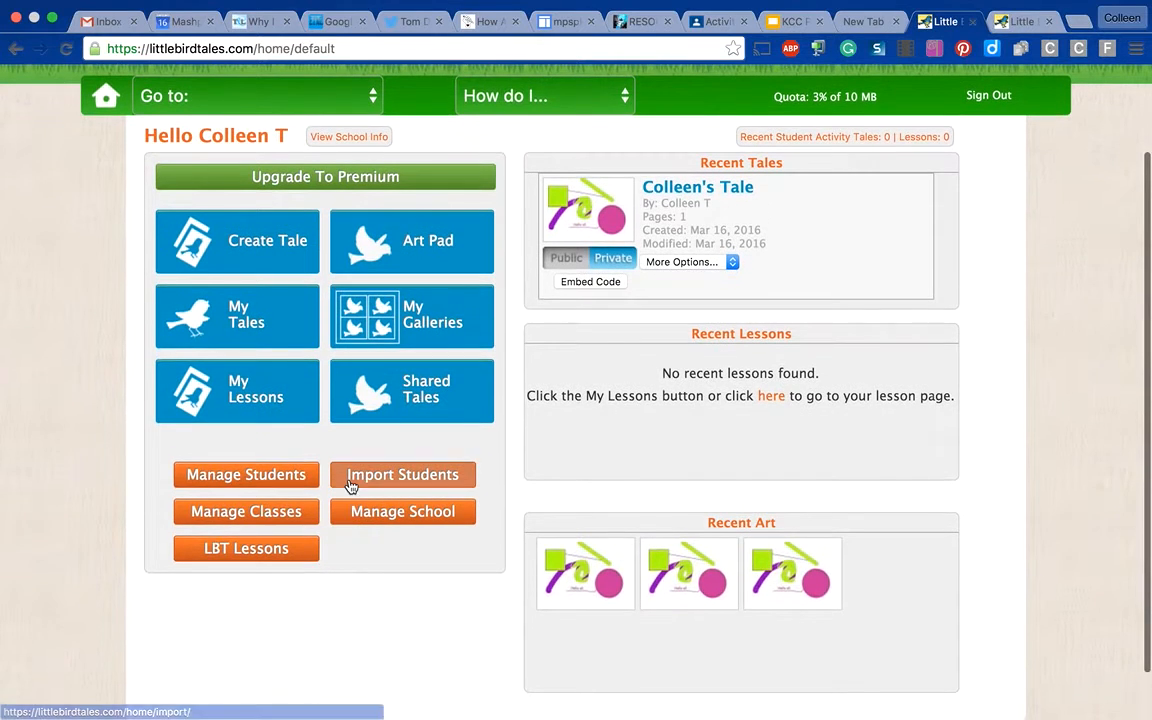
click(257, 515)
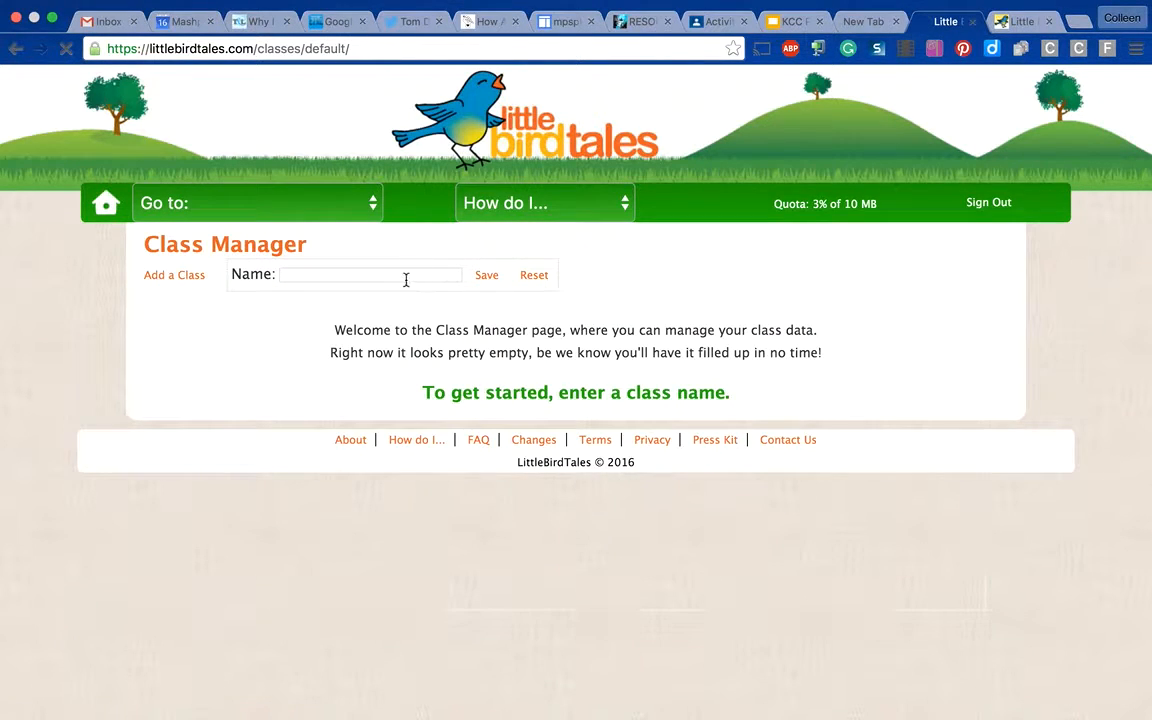
click(399, 275)
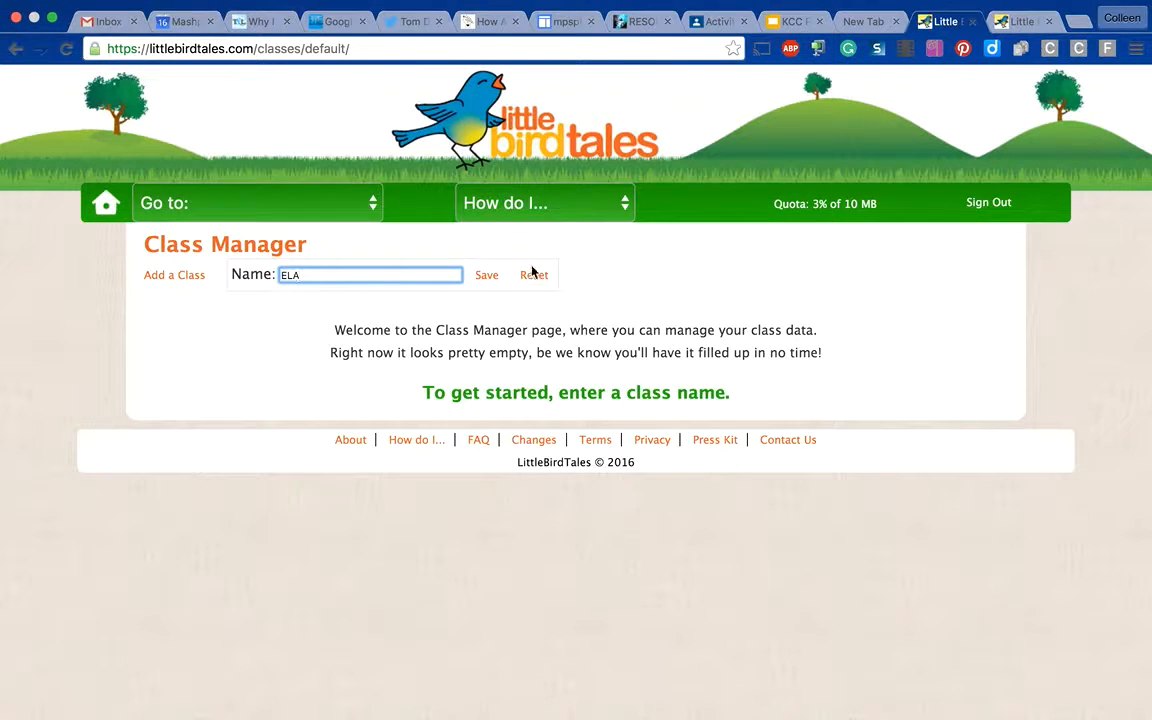
click(487, 276)
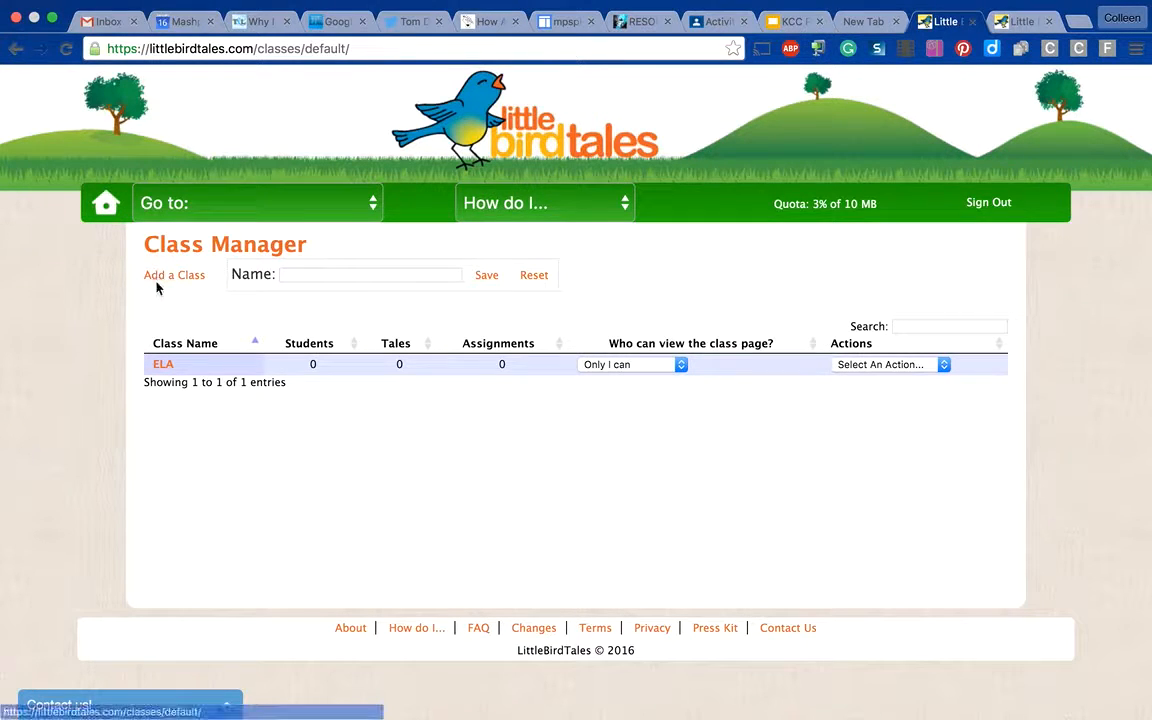
- Add a first student to the ELA class with the student's name and their first name as username, keeping the default password
click(163, 366)
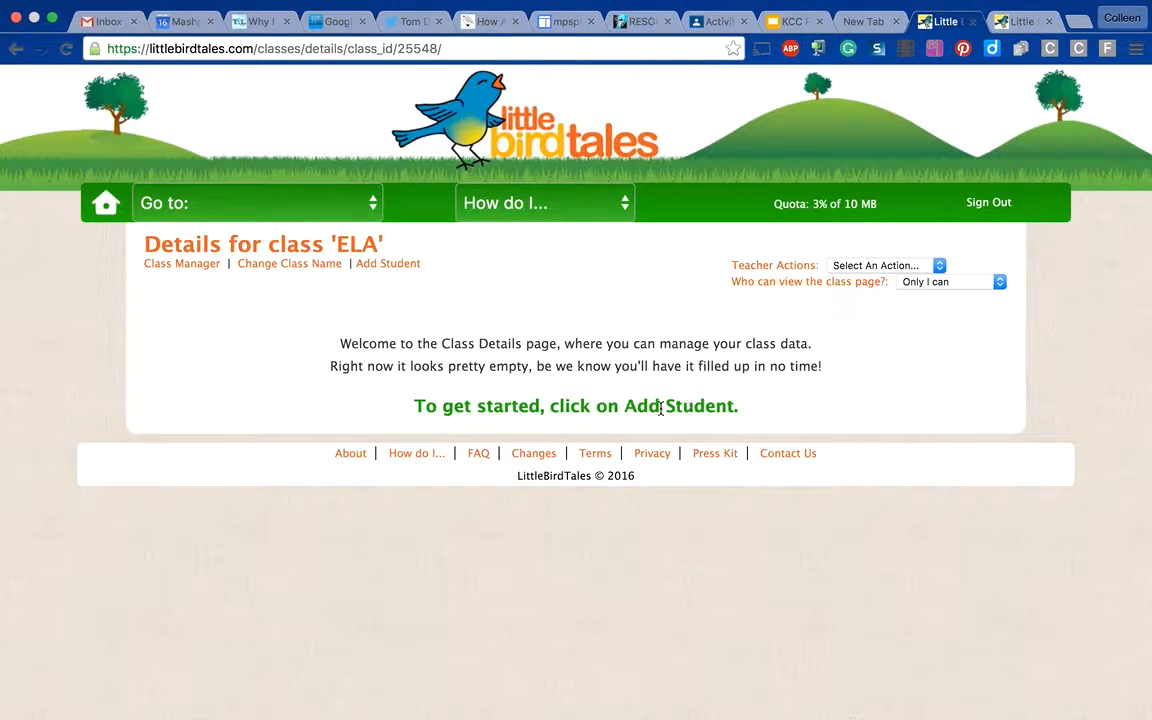
click(410, 264)
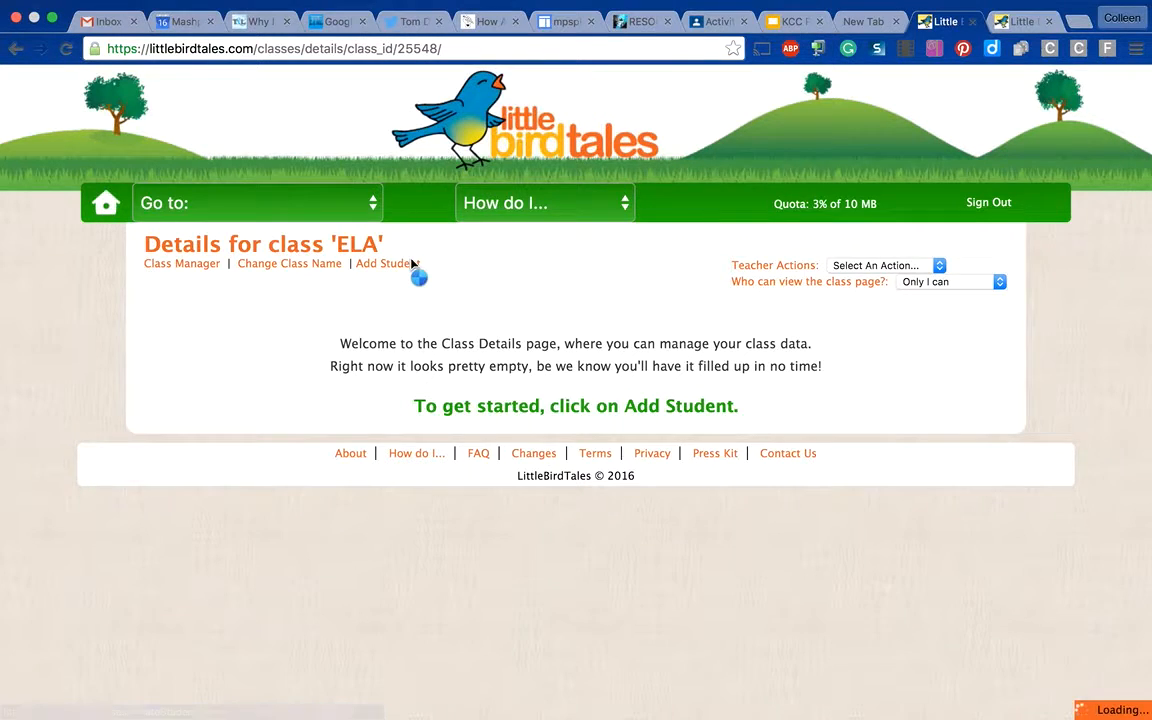
click(431, 168)
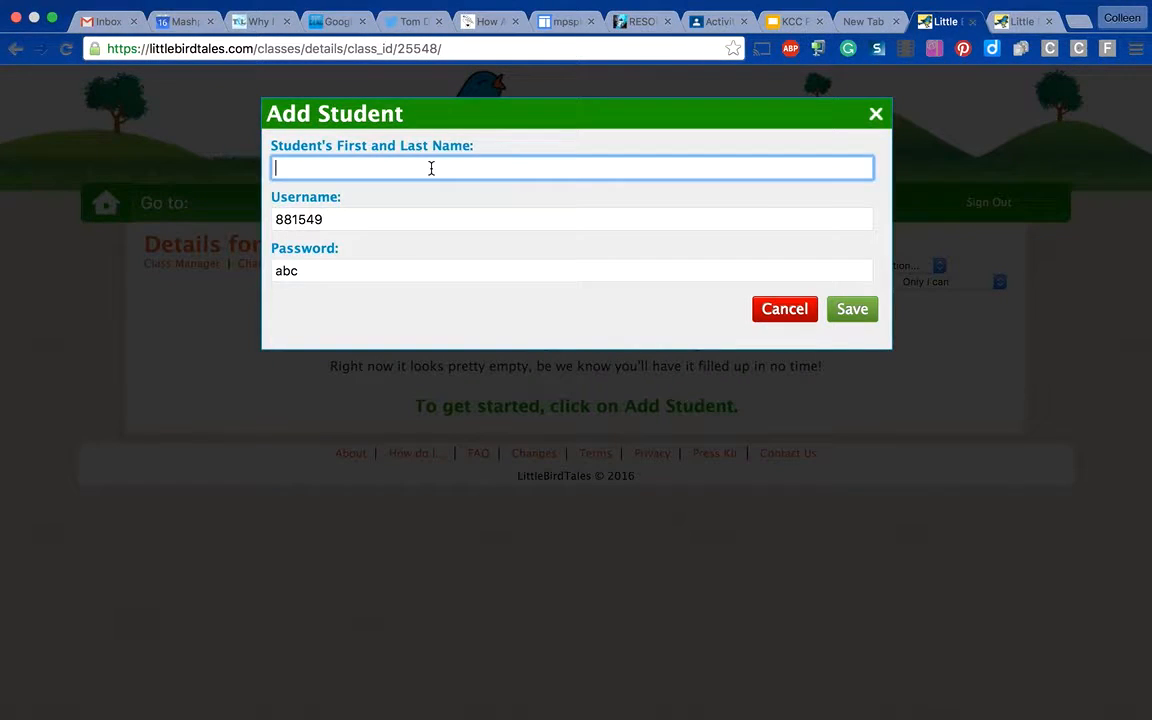
text(en)
click(402, 219)
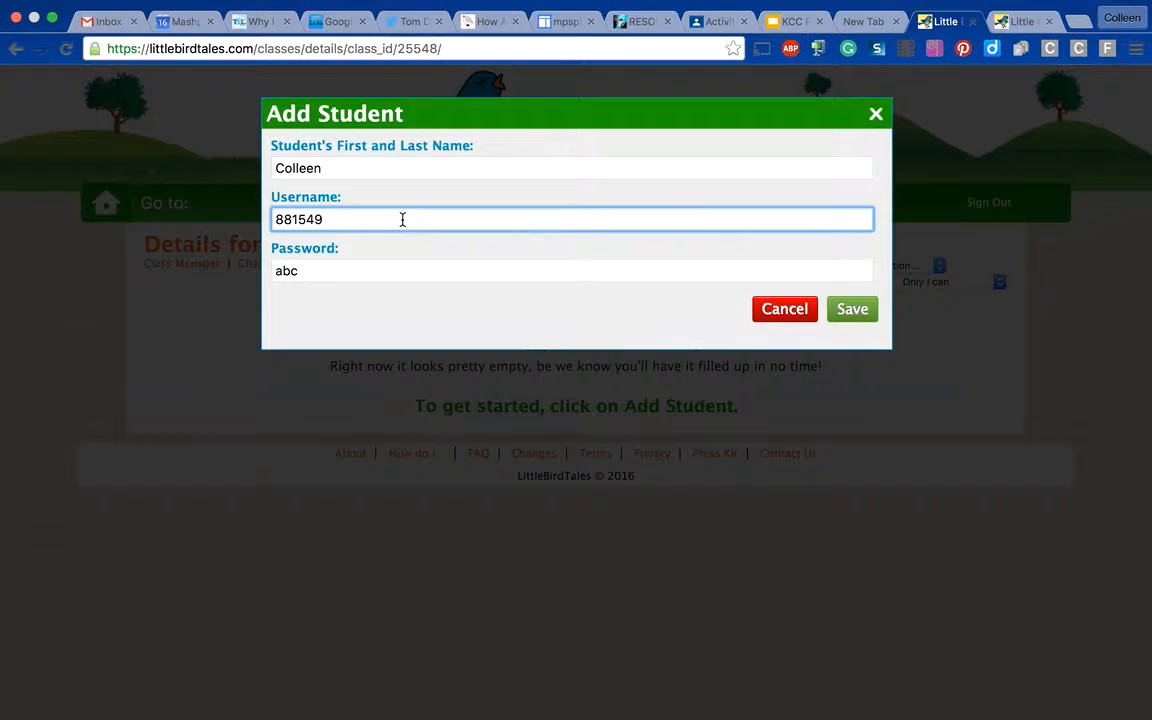
key(BackSpace)
key(BackSpace)
key(BackSpace)
key(BackSpace)
key(BackSpace)
key(BackSpace)
click(409, 165)
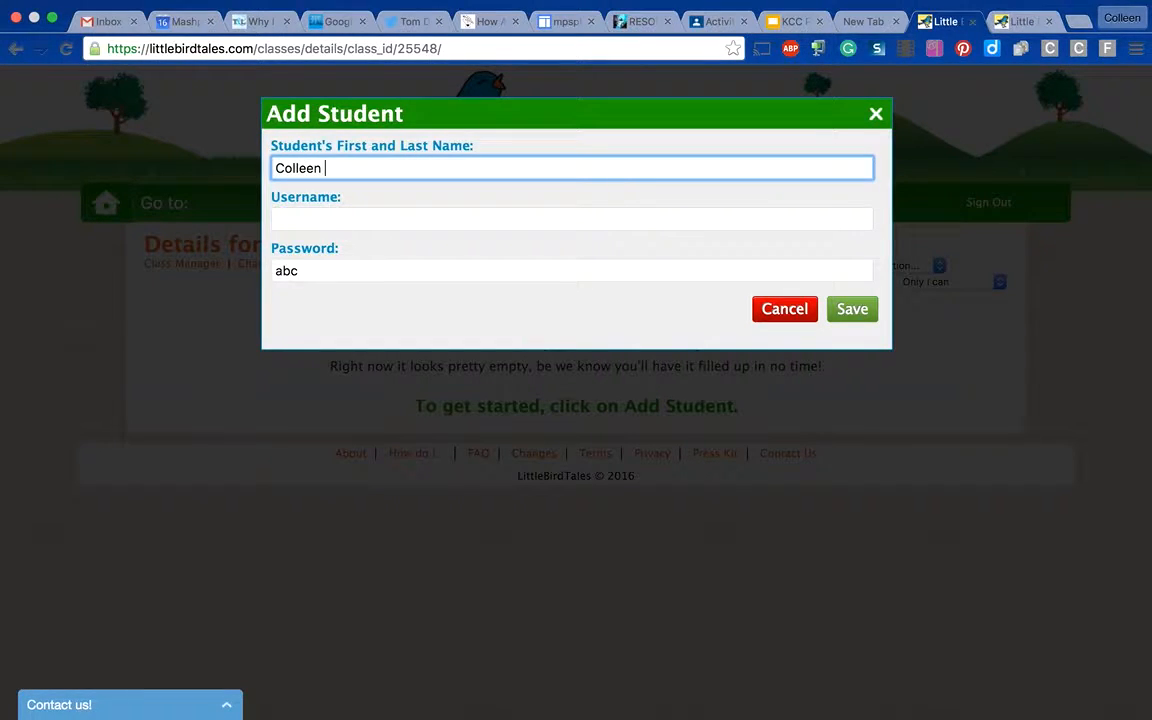
click(396, 216)
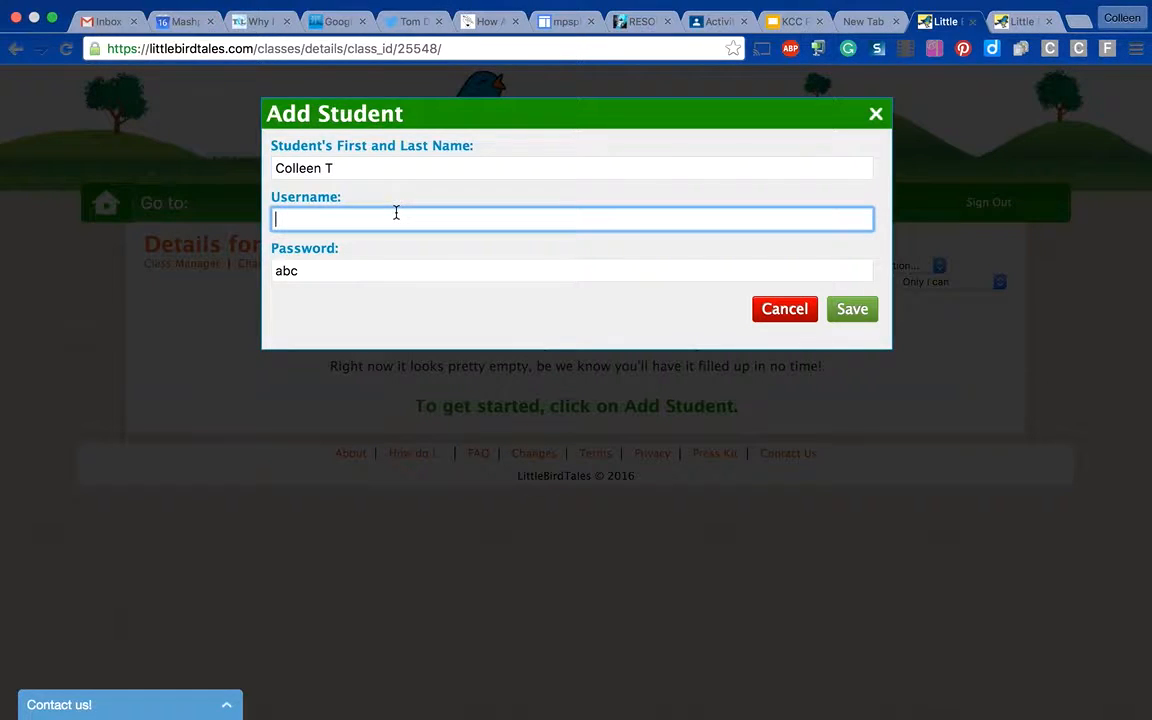
text(Colleen)
click(864, 312)
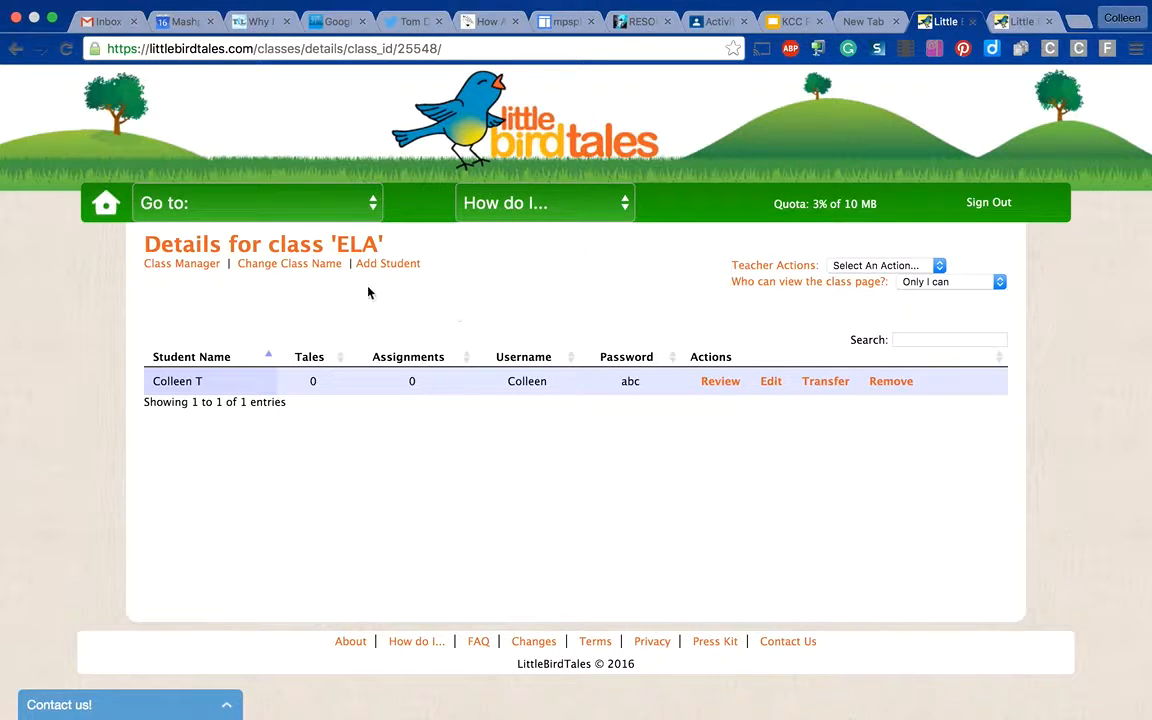
- Fill in a second new student for the ELA class with the student's name and their first name as username
click(386, 264)
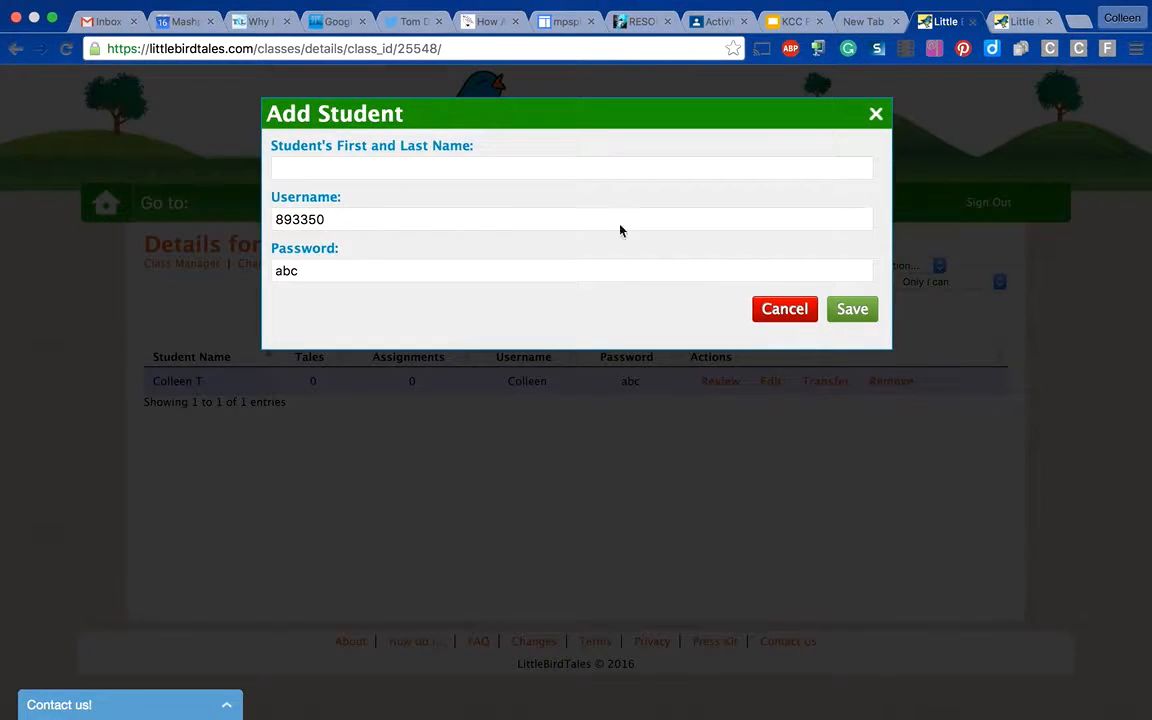
click(443, 168)
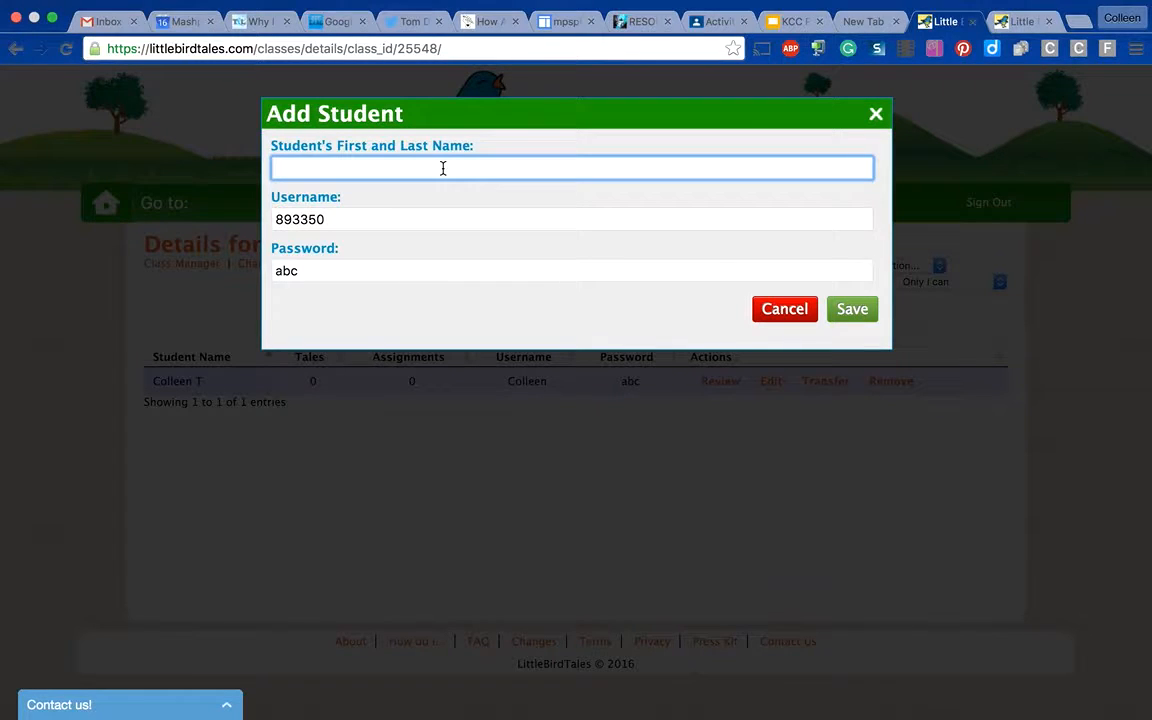
text(riley T)
click(441, 224)
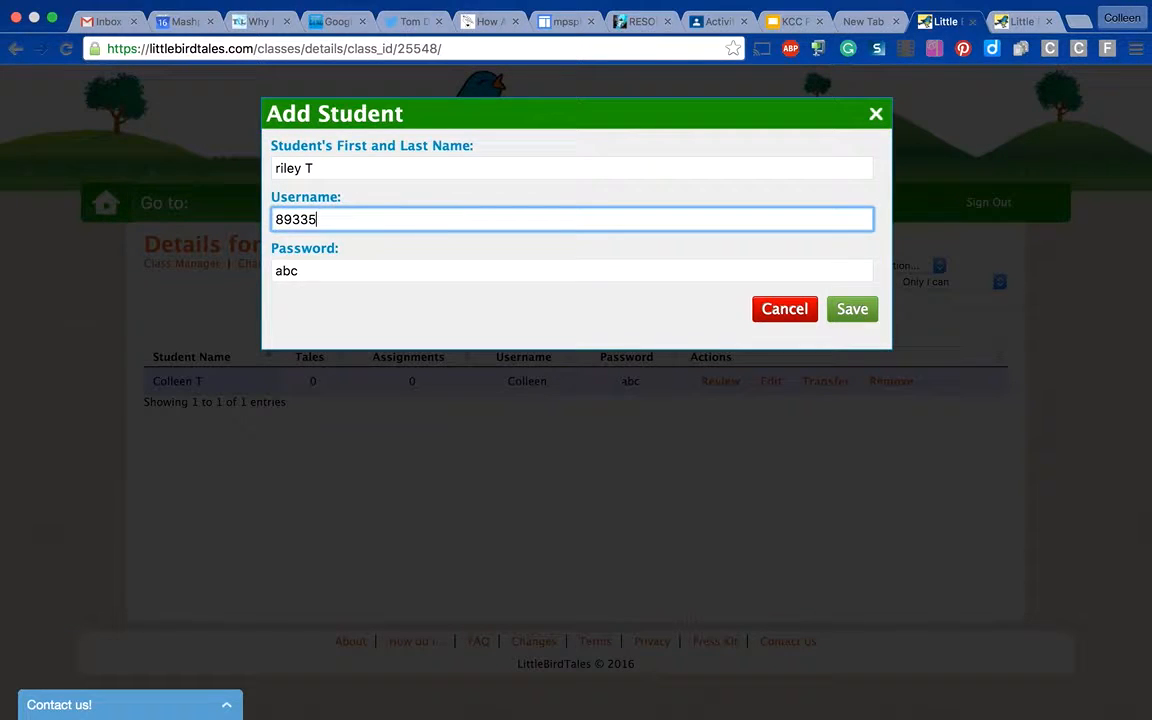
key(BackSpace)
key(BackSpace)
key(BackSpace)
key(BackSpace)
key(BackSpace)
text(Rile)
- Capitalize the second student's first name and save the student to the class
click(283, 168)
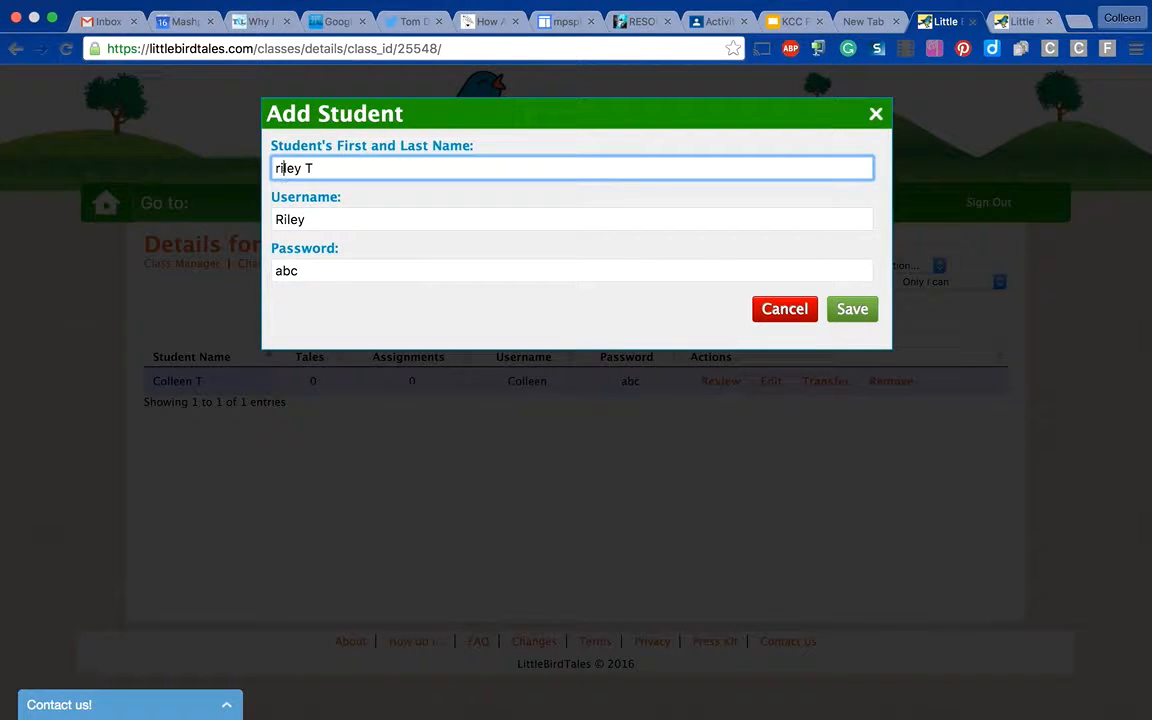
key(BackSpace)
key(BackSpace)
text(Ri)
click(855, 310)
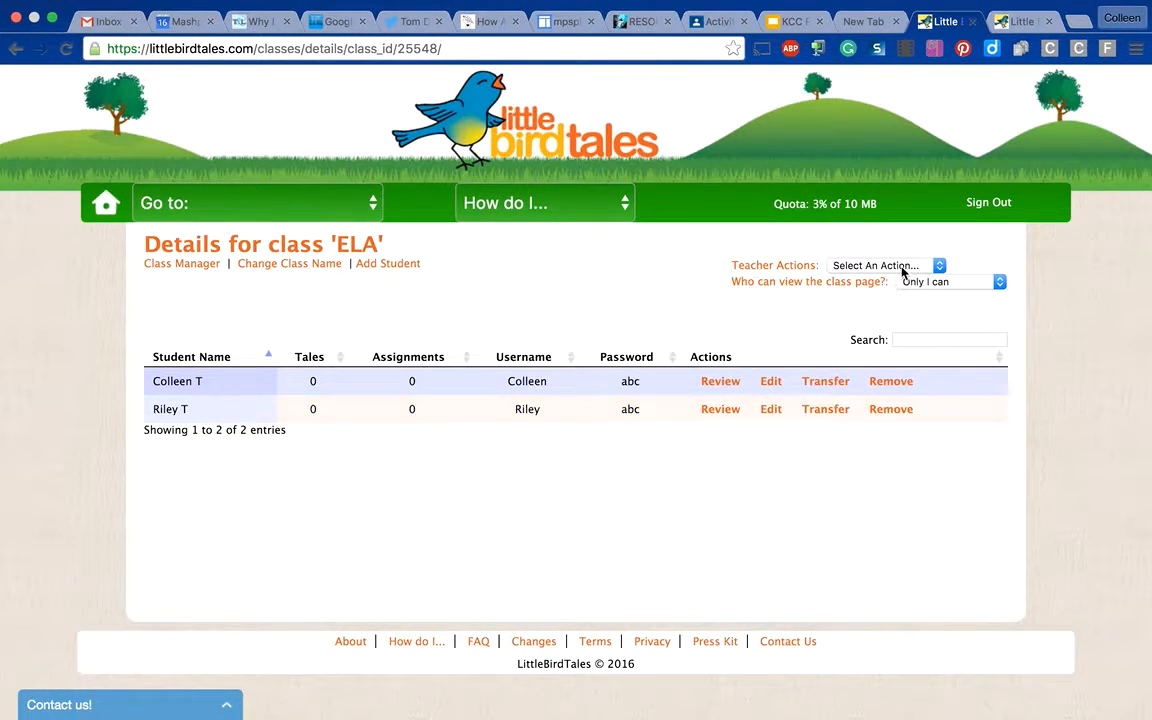
- Reopen the ELA class through the Class Manager, review the first student's tales and return to the class details
click(192, 270)
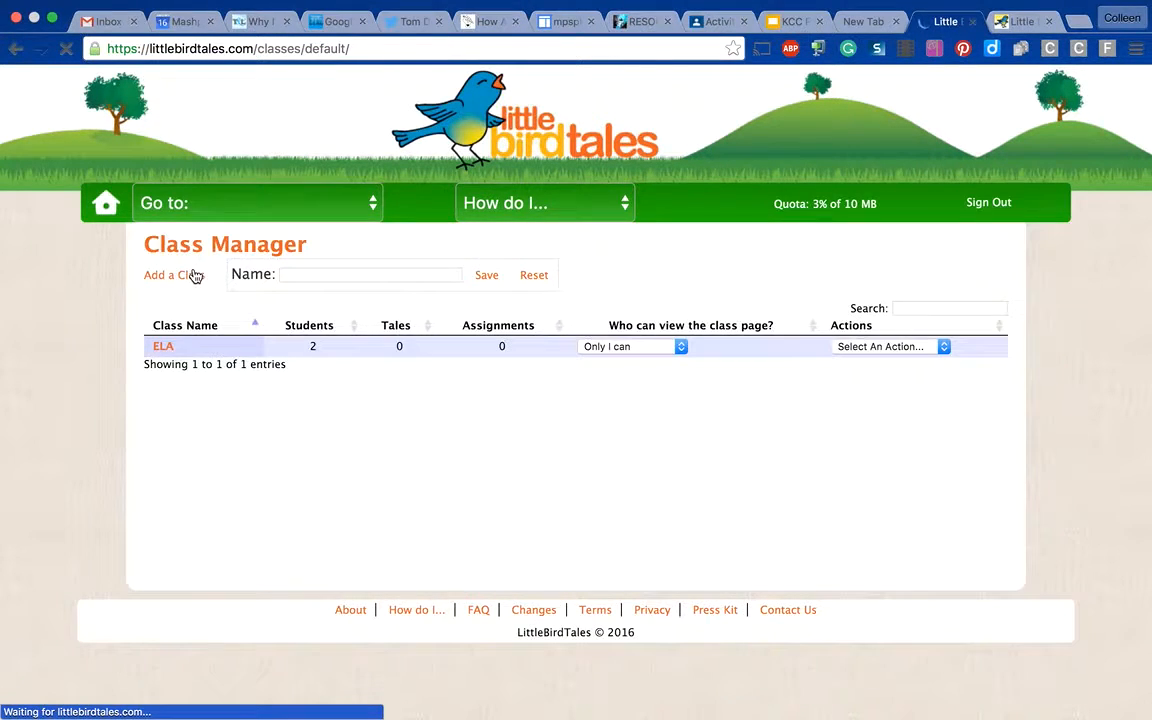
click(163, 346)
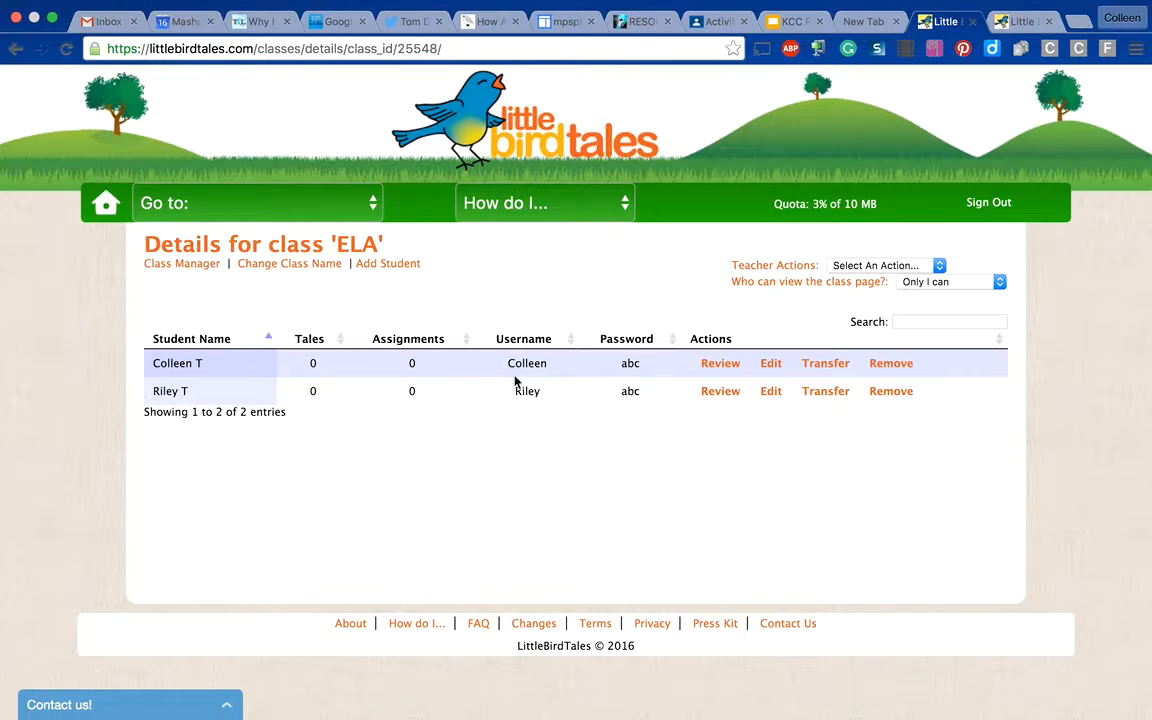
click(722, 365)
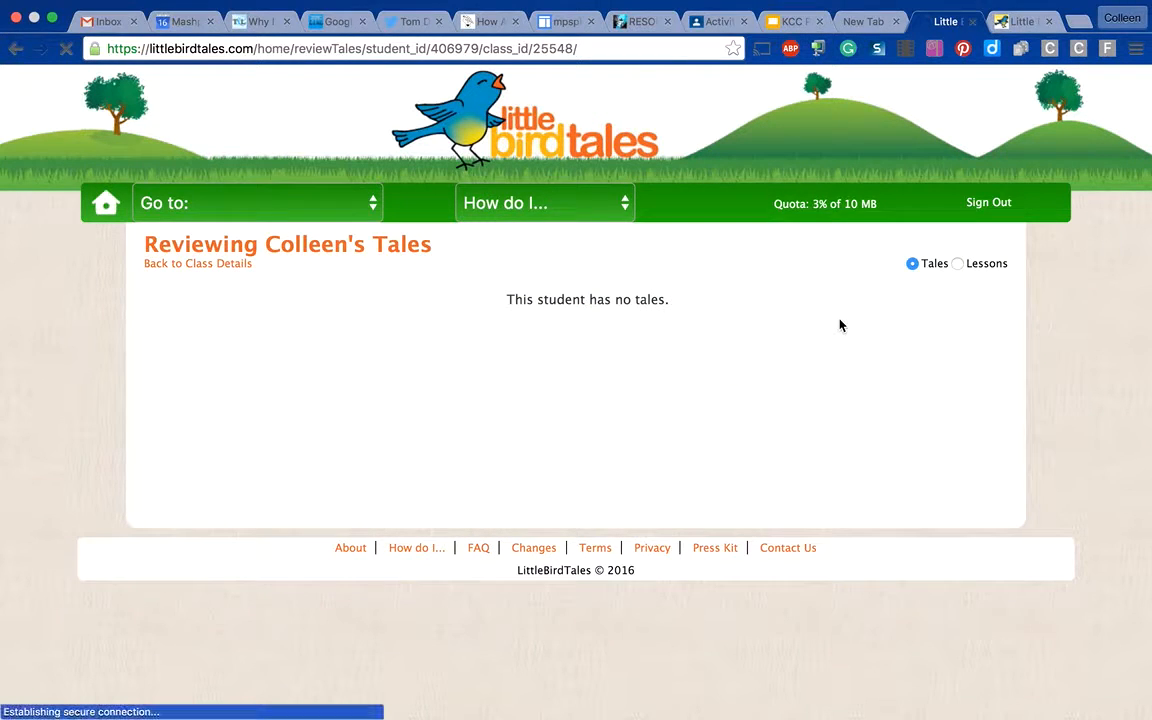
click(188, 266)
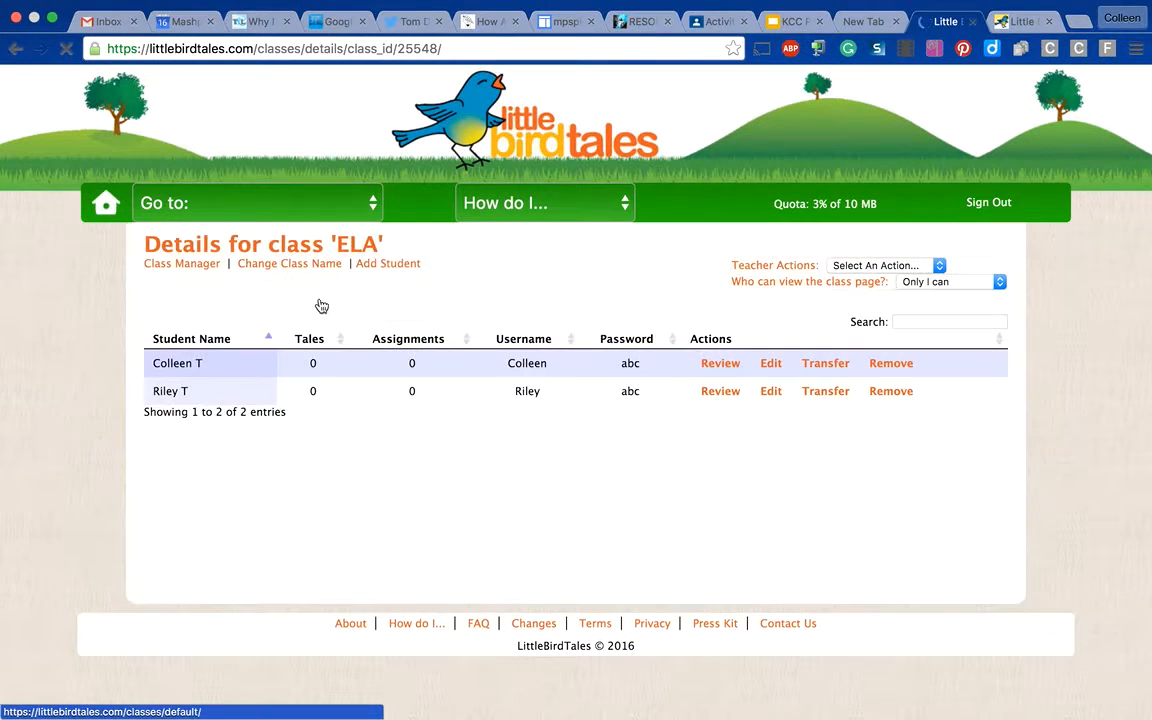
- Examine the teacher actions and the class page viewing options for the ELA class without choosing any
click(900, 266)
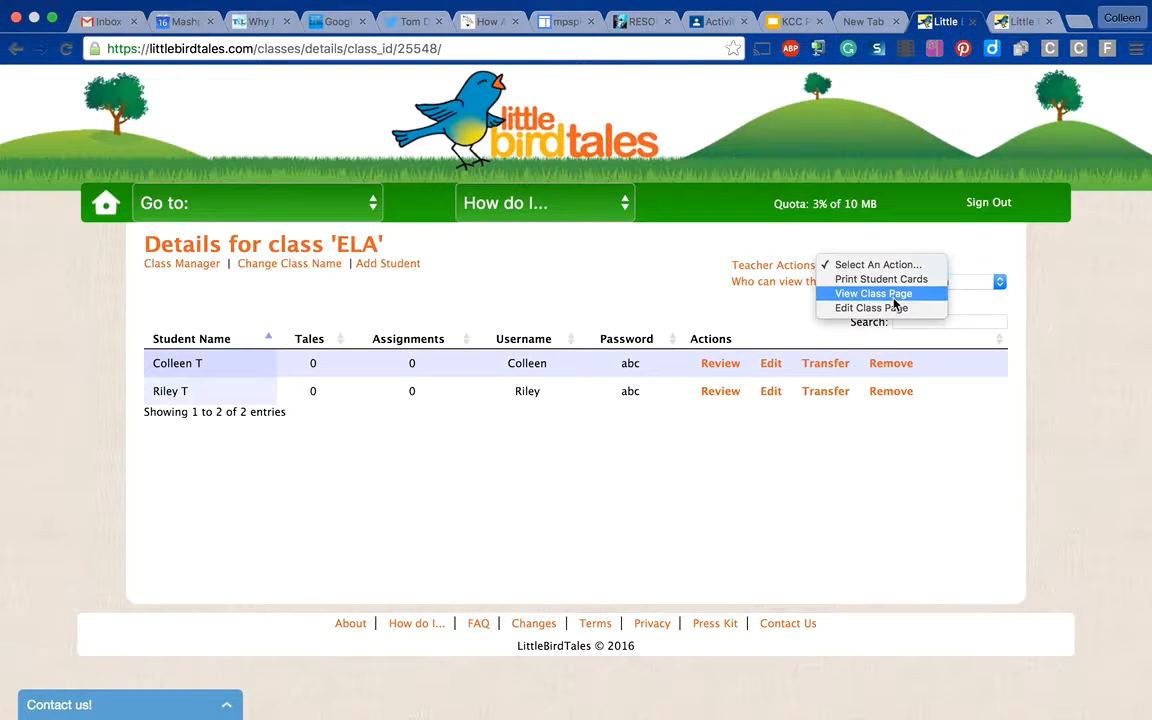
click(748, 324)
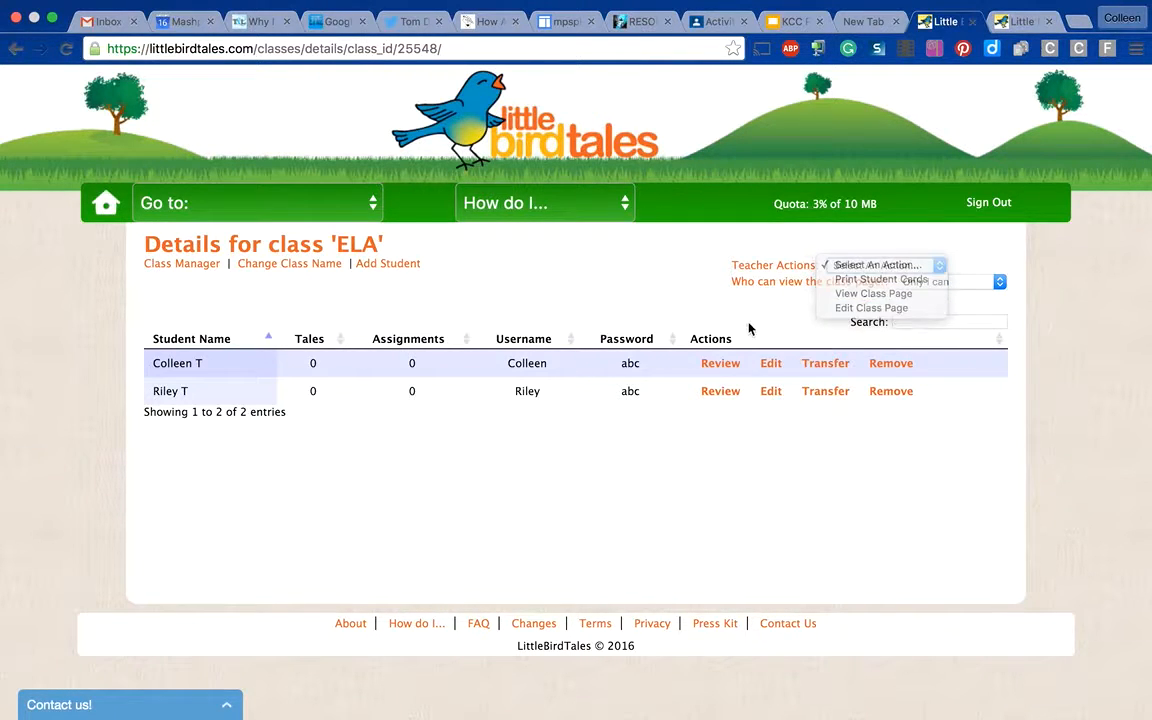
click(941, 282)
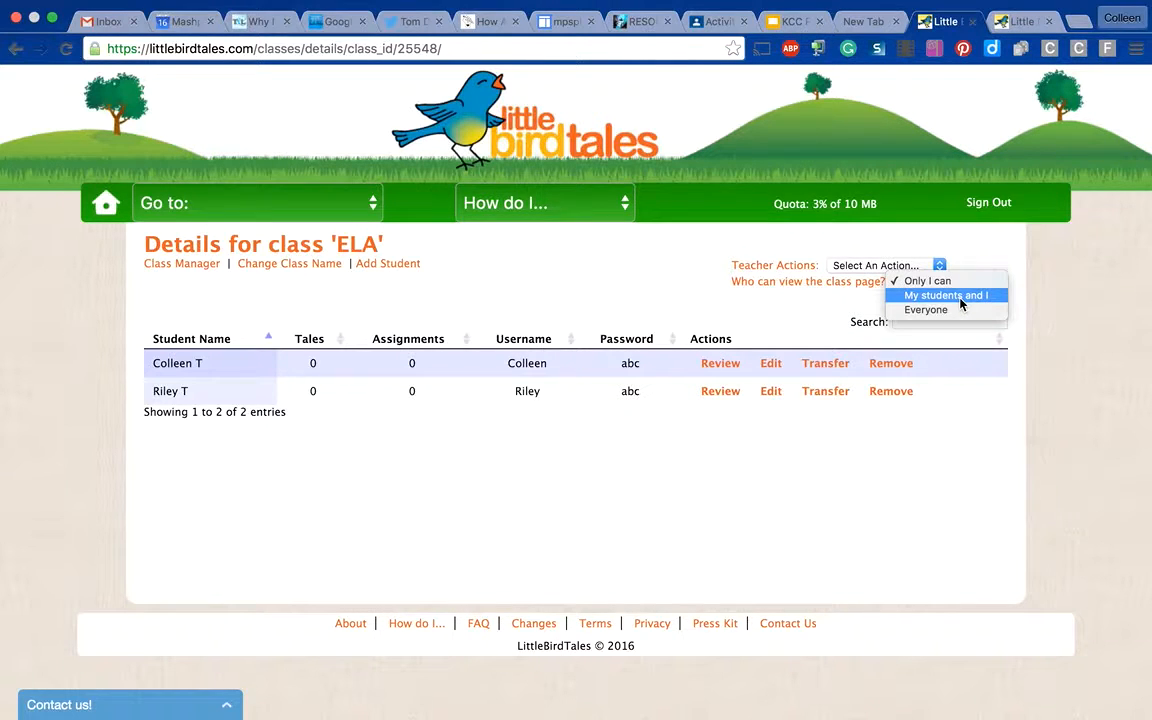
click(823, 329)
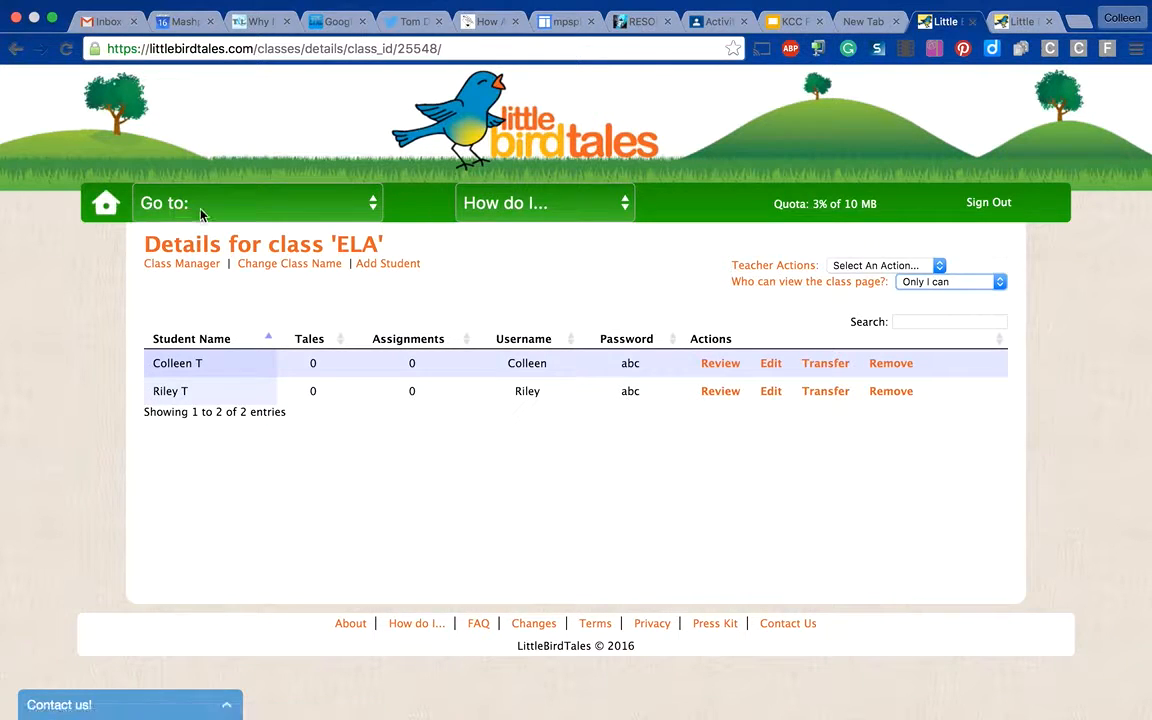
- Open the page for creating a lesson and look at the Art Pad for its cover art, closing it without drawing
click(169, 210)
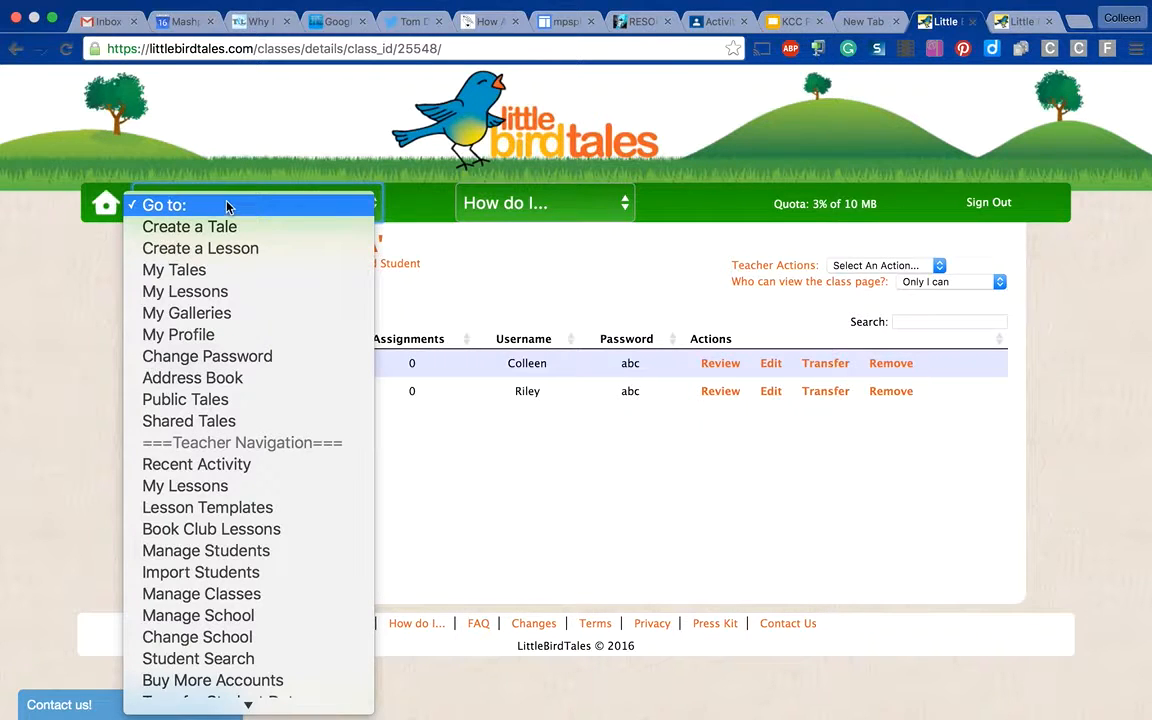
click(222, 250)
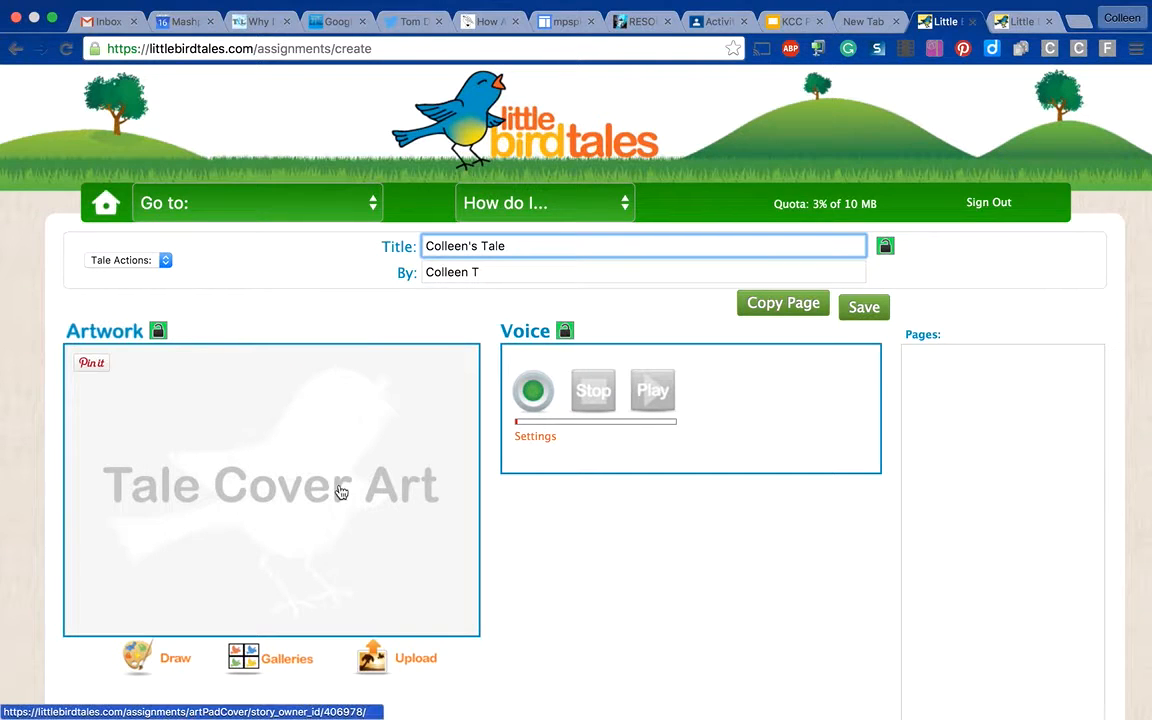
click(176, 203)
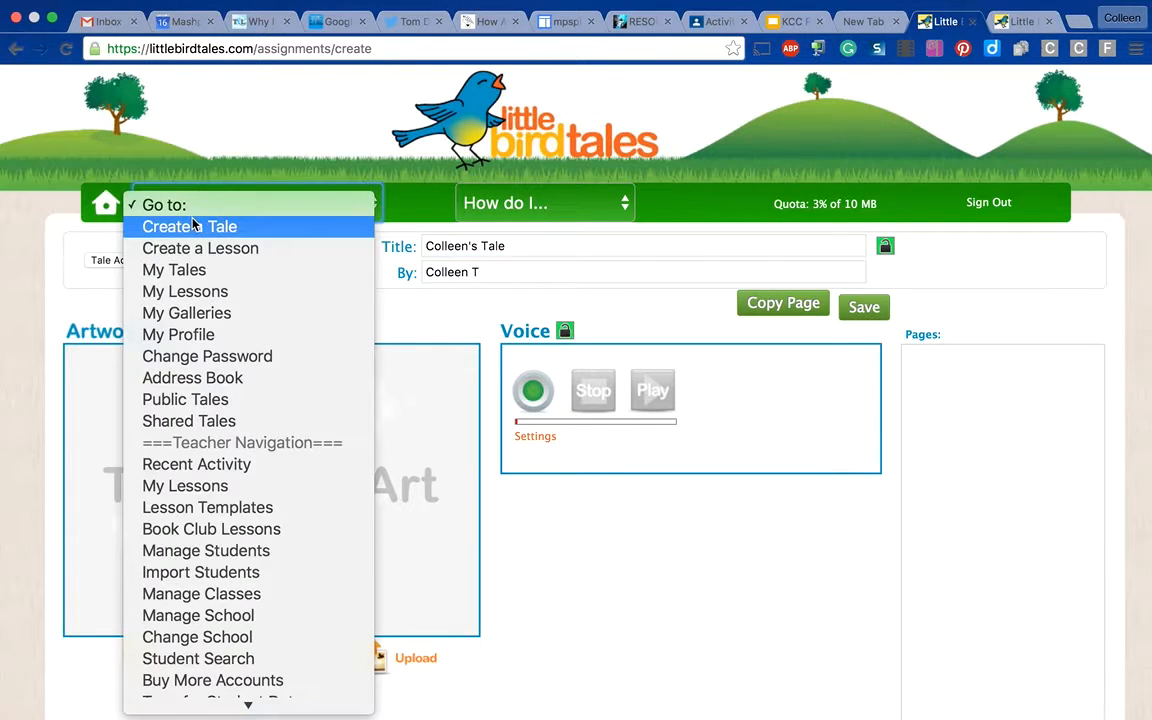
click(190, 248)
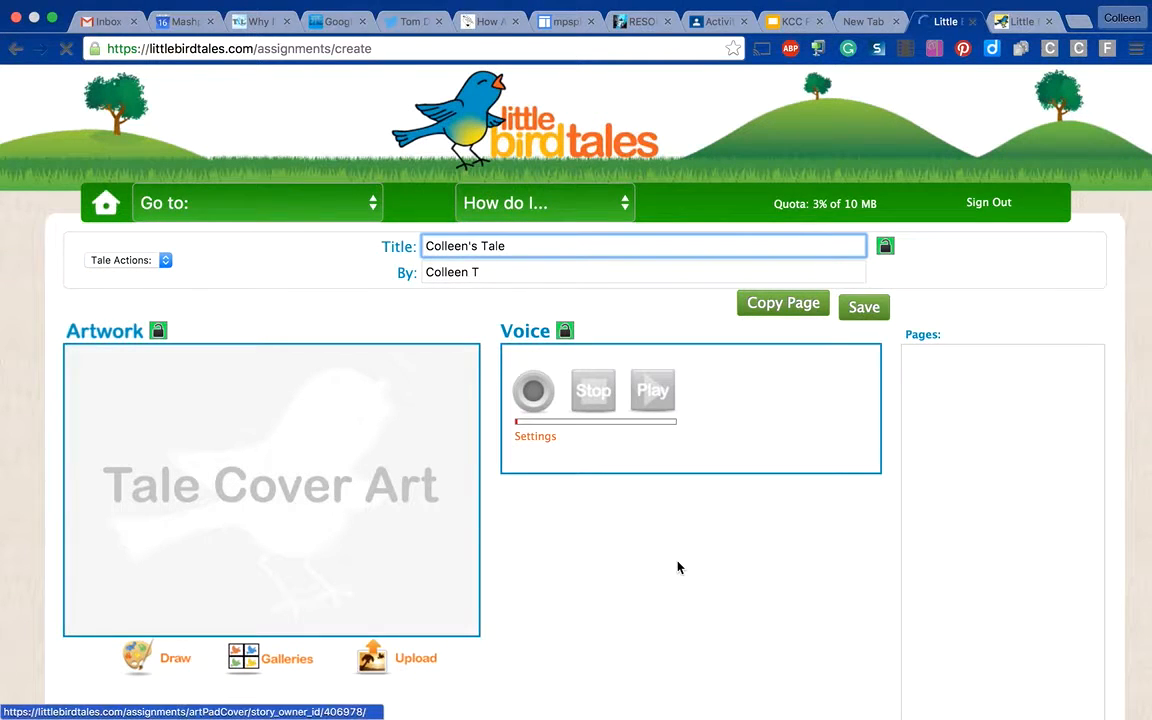
click(312, 478)
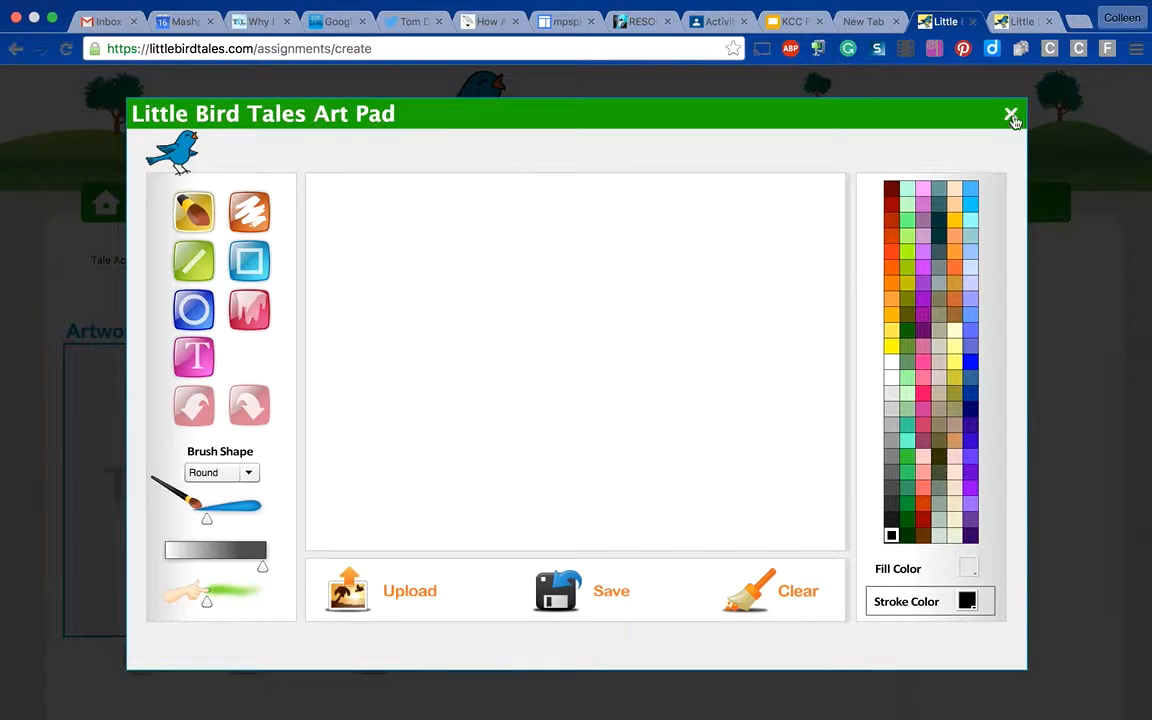
click(1011, 115)
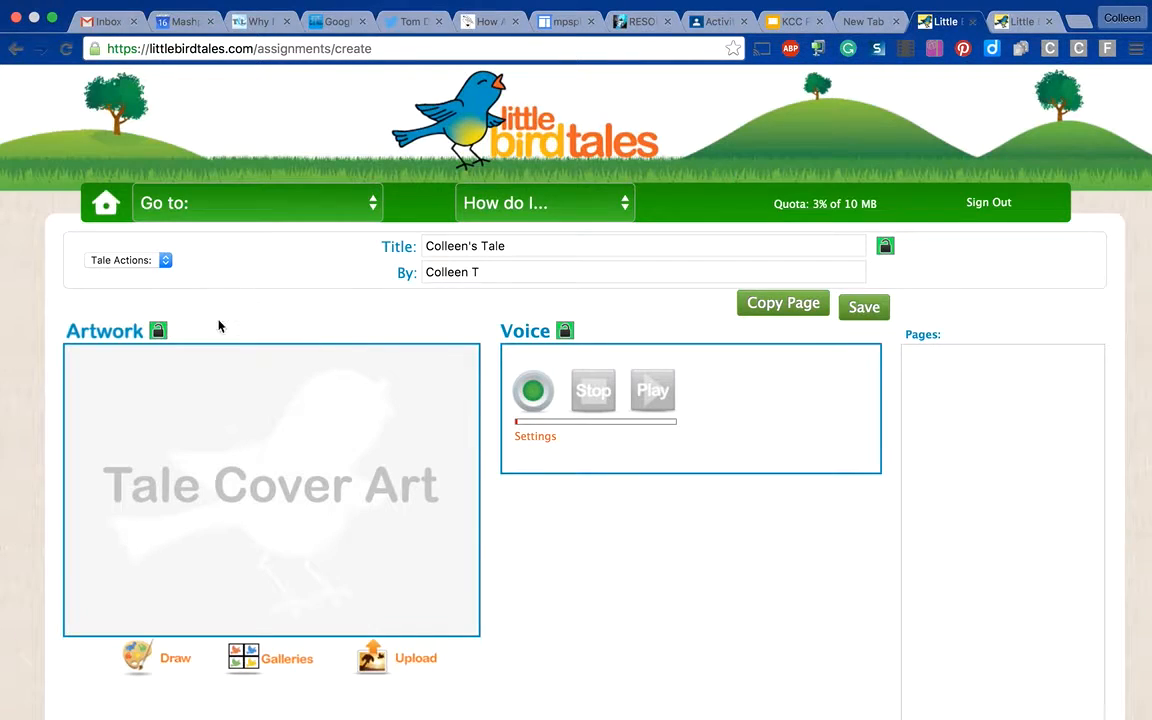
- Read the "Assign a lesson" help instructions through to the end and close them
click(543, 205)
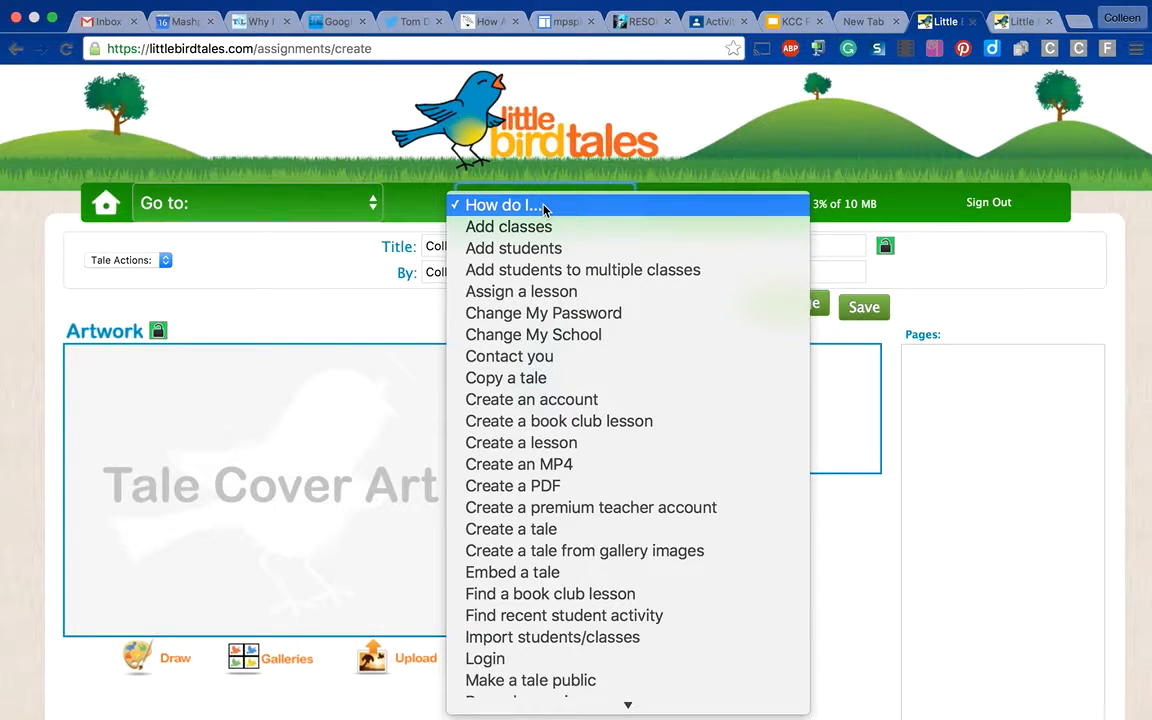
click(549, 297)
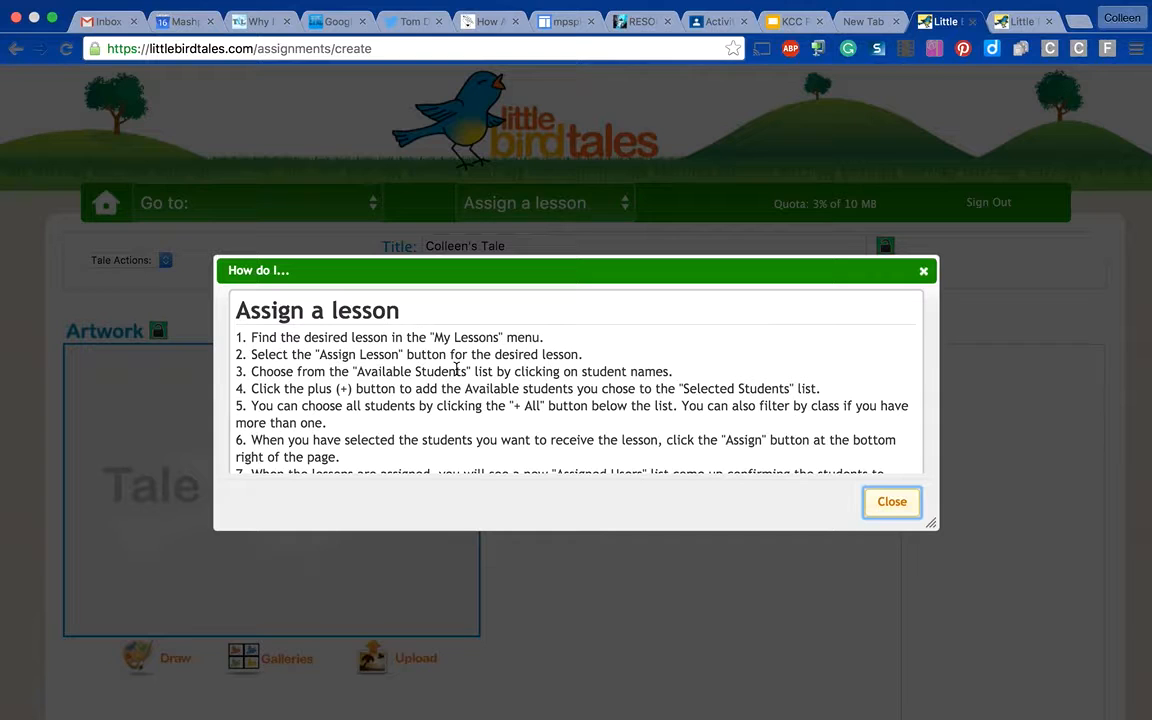
scroll(543, 401, down, 3)
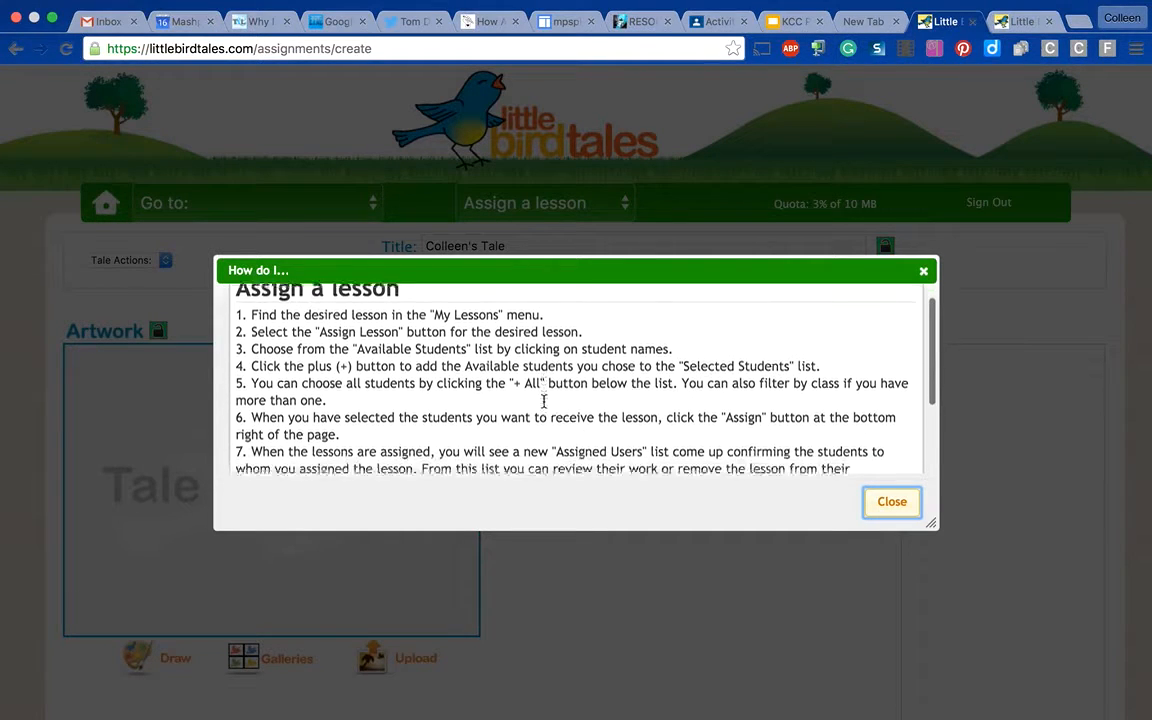
scroll(543, 401, down, 5)
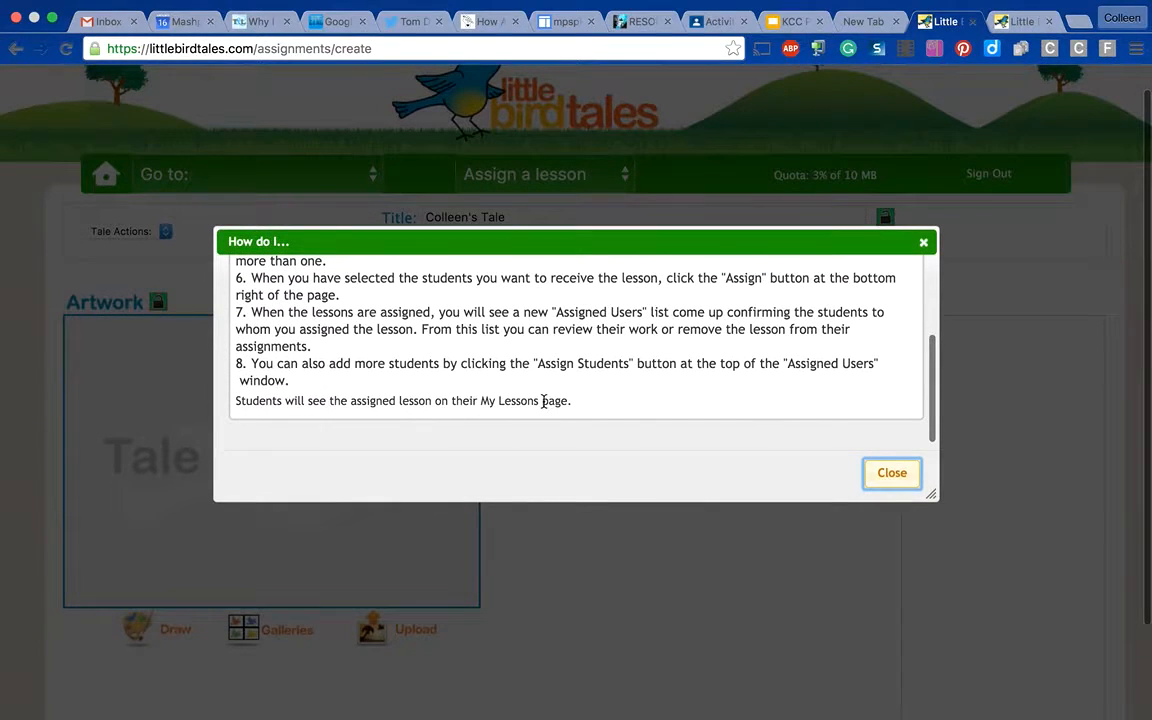
click(905, 474)
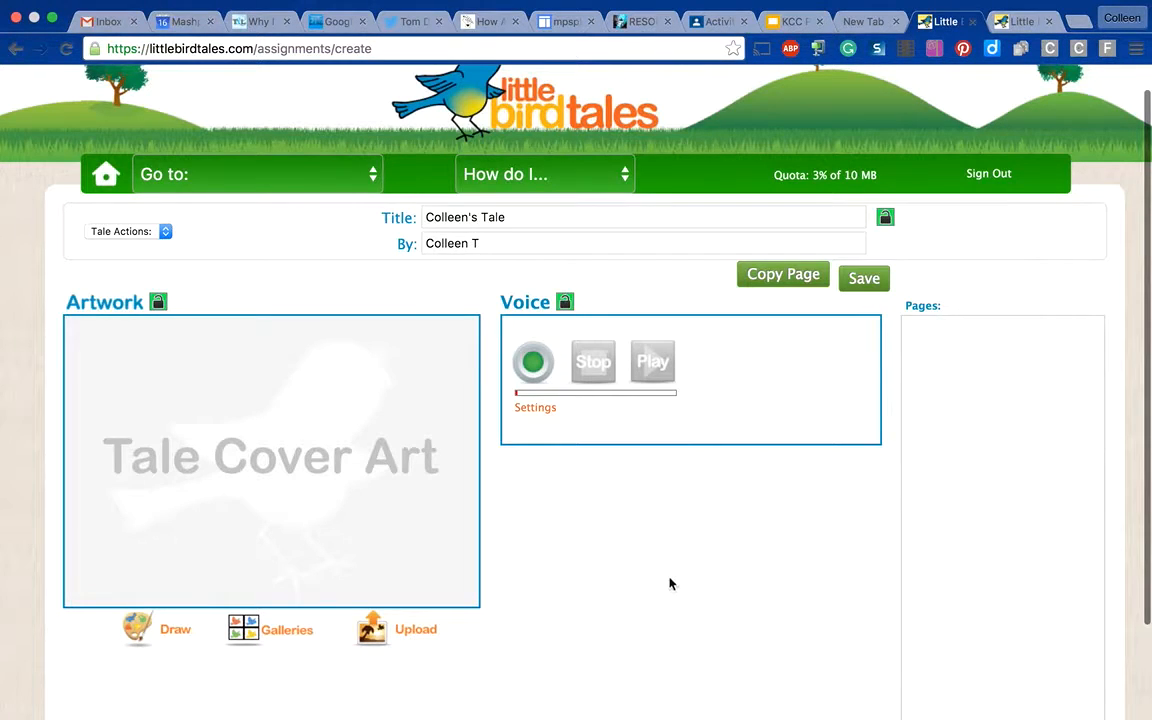
- Return to the home page, open My Lessons and start creating a new lesson
click(105, 176)
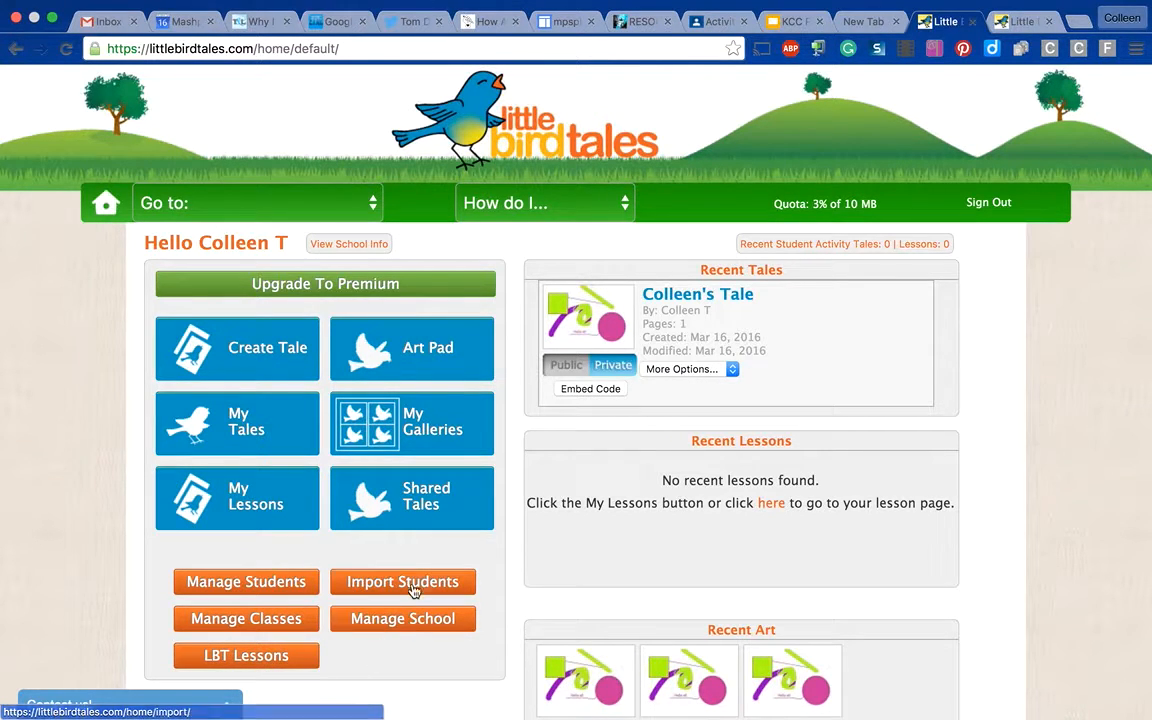
click(256, 498)
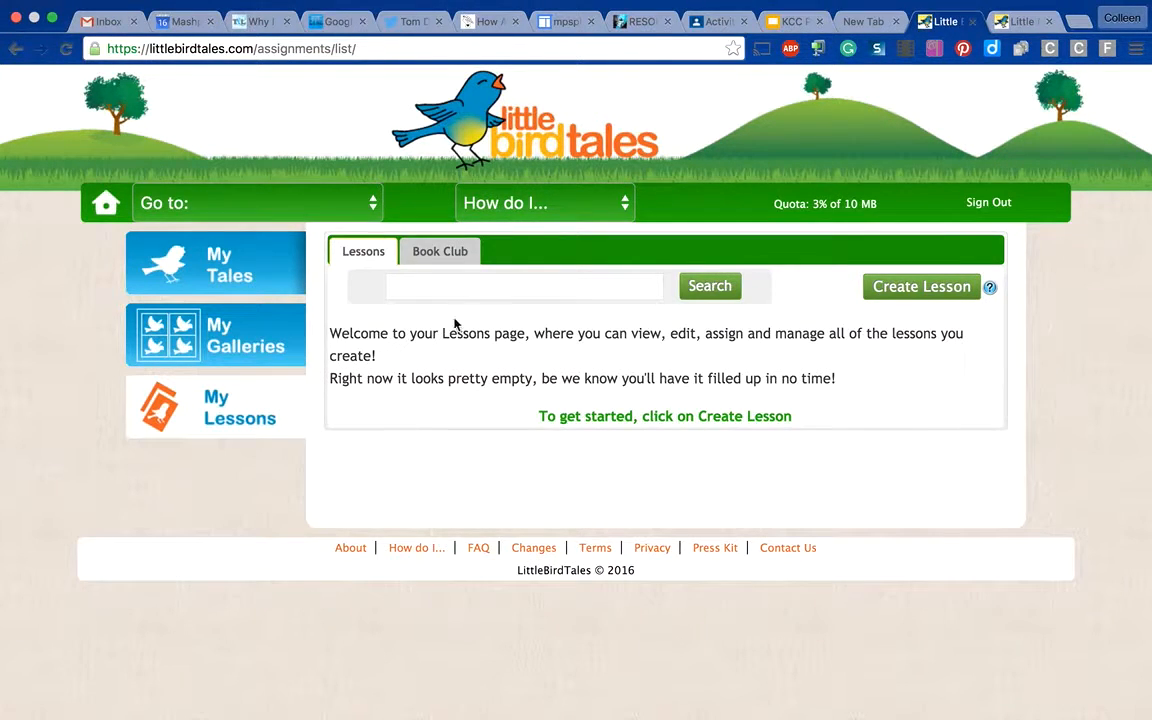
click(451, 278)
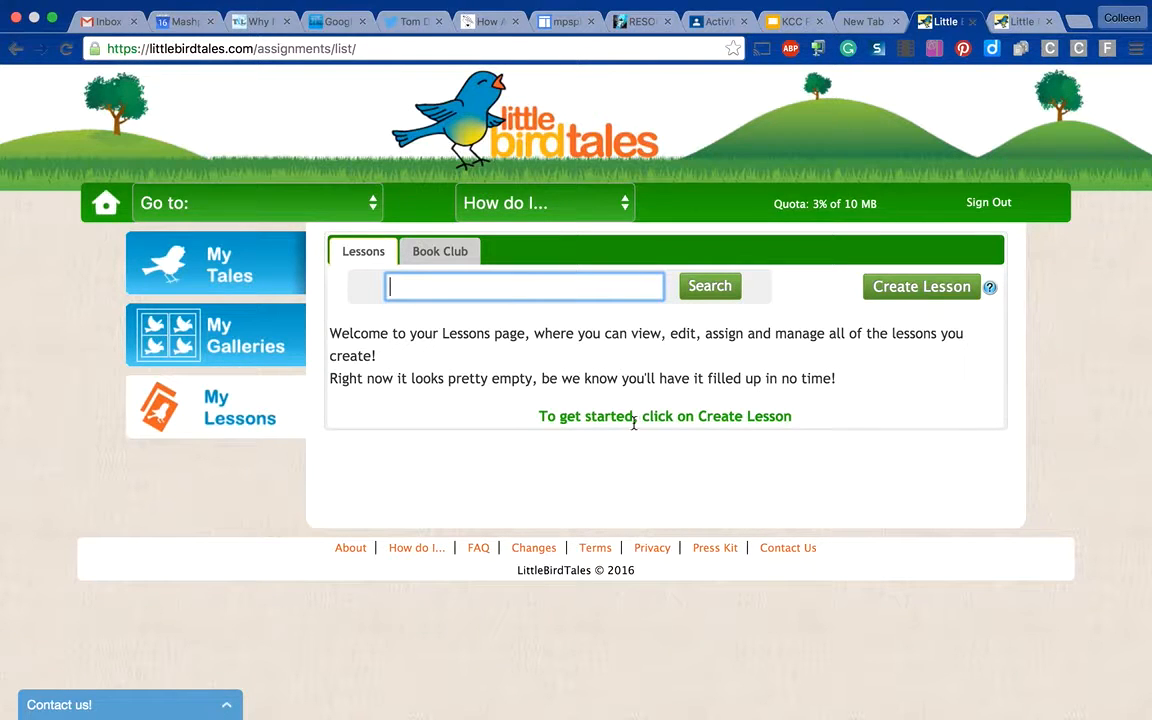
click(890, 290)
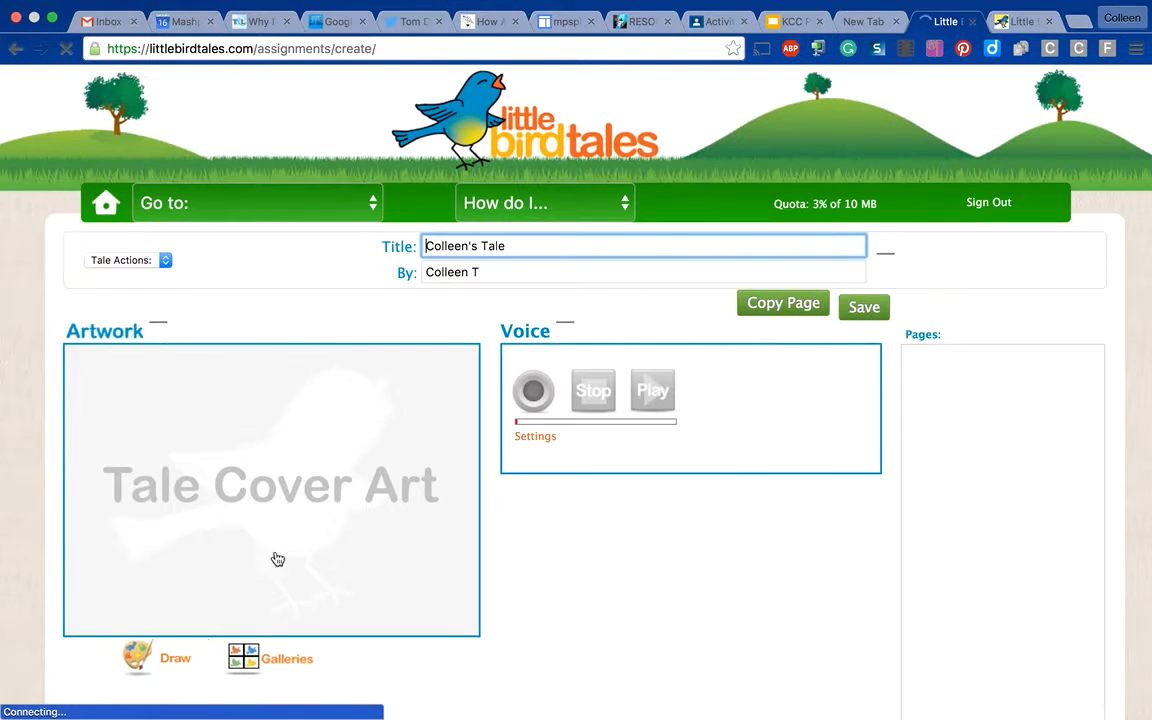
- Title the new lesson "Create your own Tale" and look at the Art Pad for its cover art, closing it without drawing
click(548, 246)
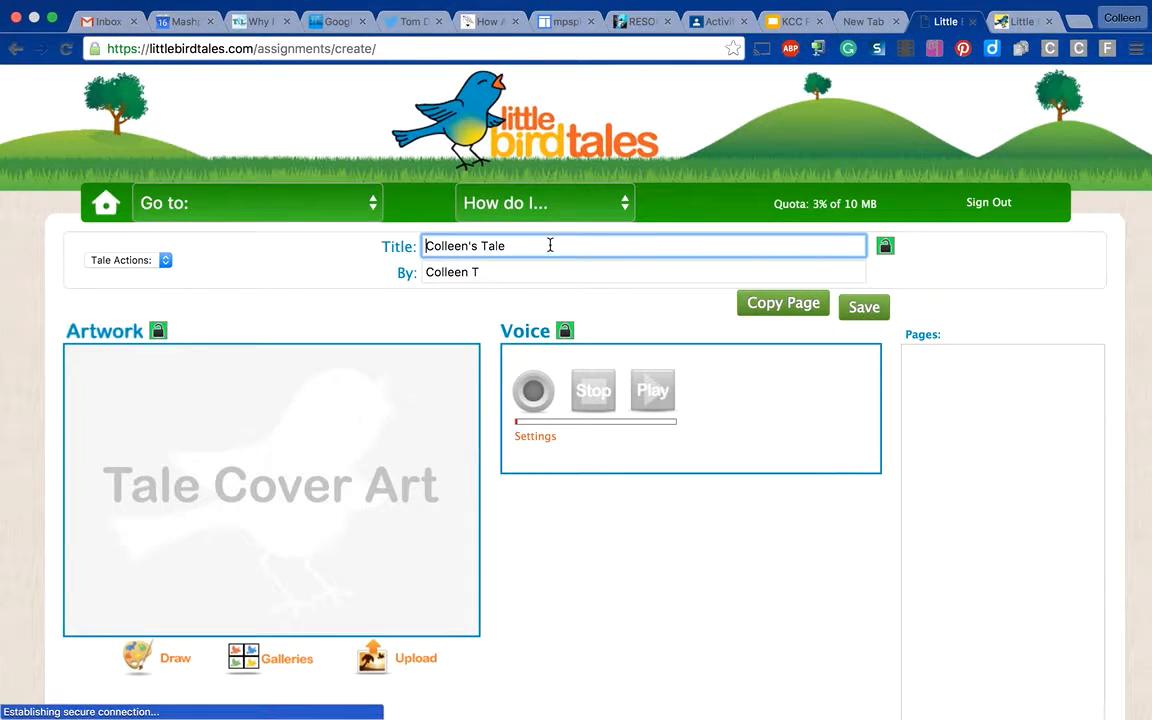
key(BackSpace)
key(BackSpace)
key(BackSpace)
key(BackSpace)
key(BackSpace)
key(BackSpace)
key(BackSpace)
key(BackSpace)
key(BackSpace)
key(BackSpace)
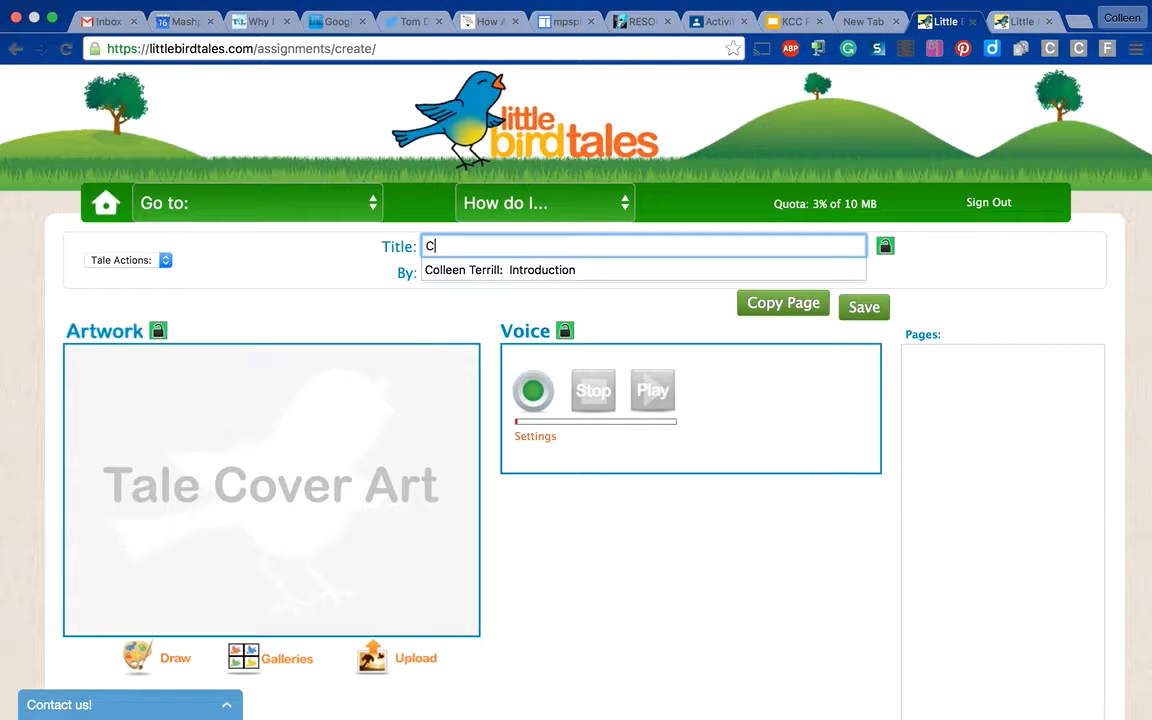
text(te your own)
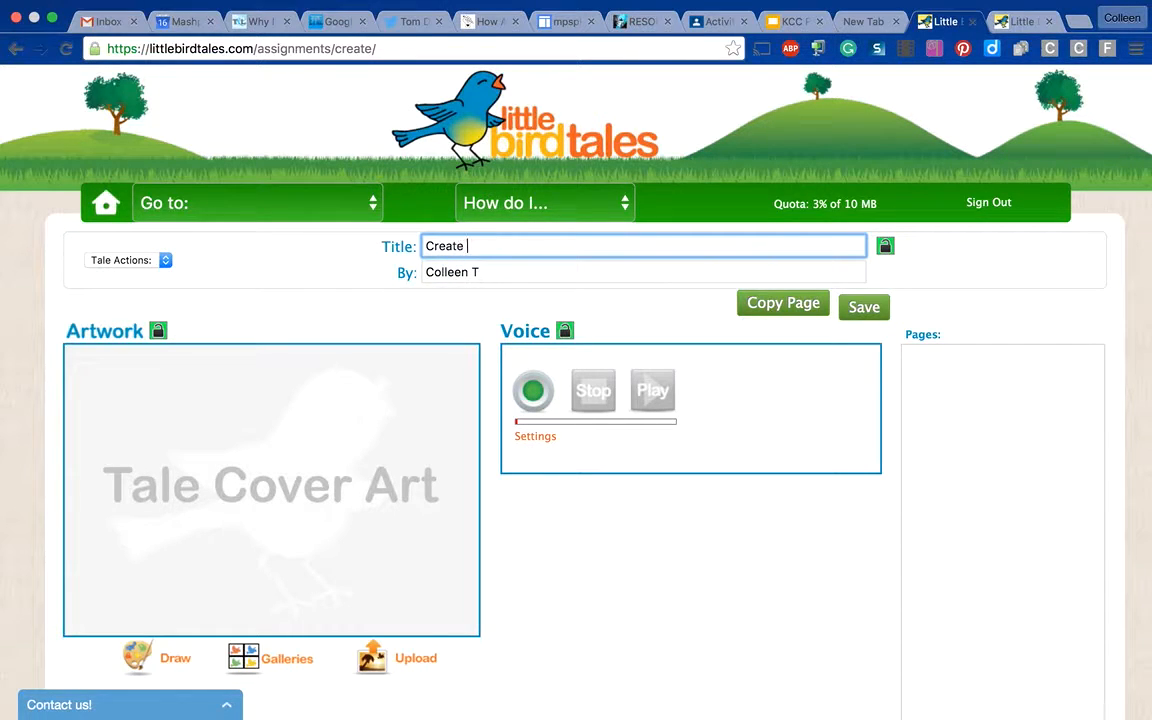
text( Tale)
click(314, 412)
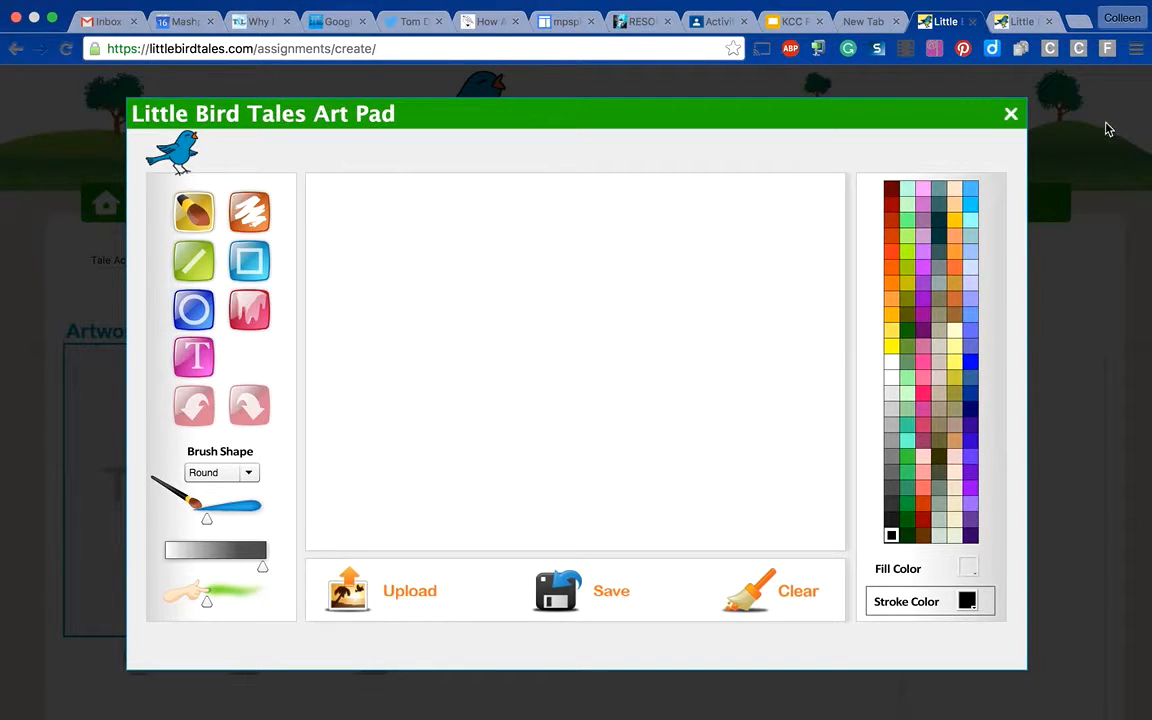
click(1010, 116)
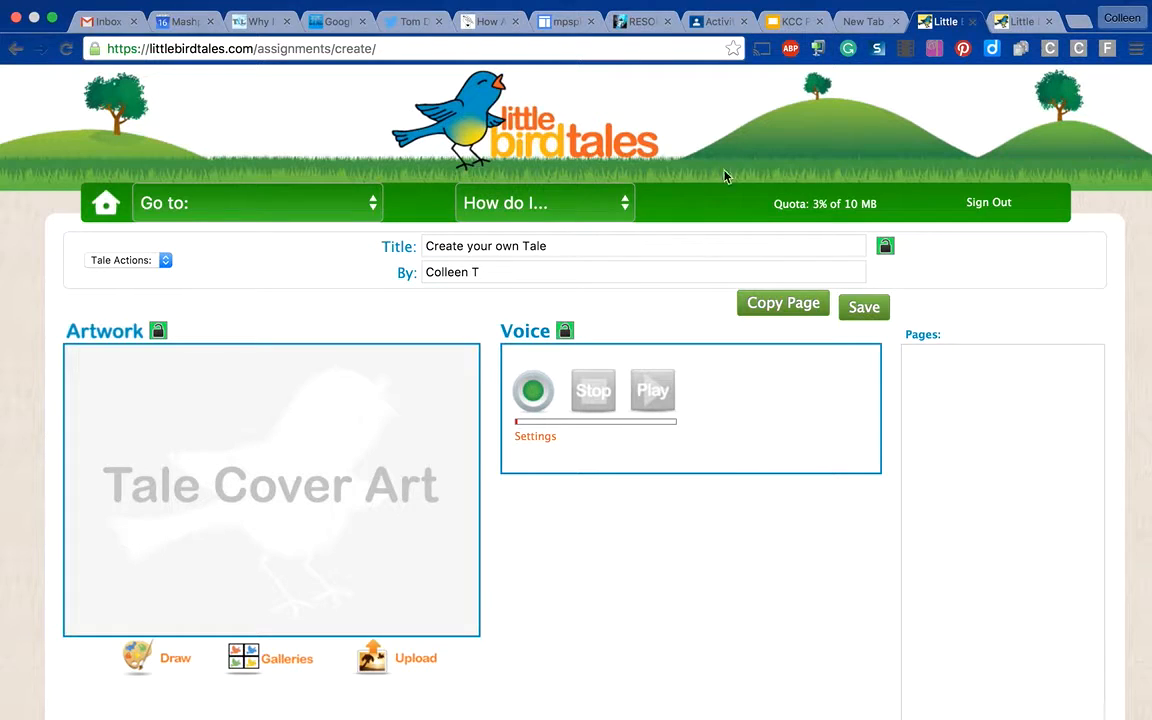
- Go to the Public Tales library and open the tale "10 Black Dots"
click(185, 212)
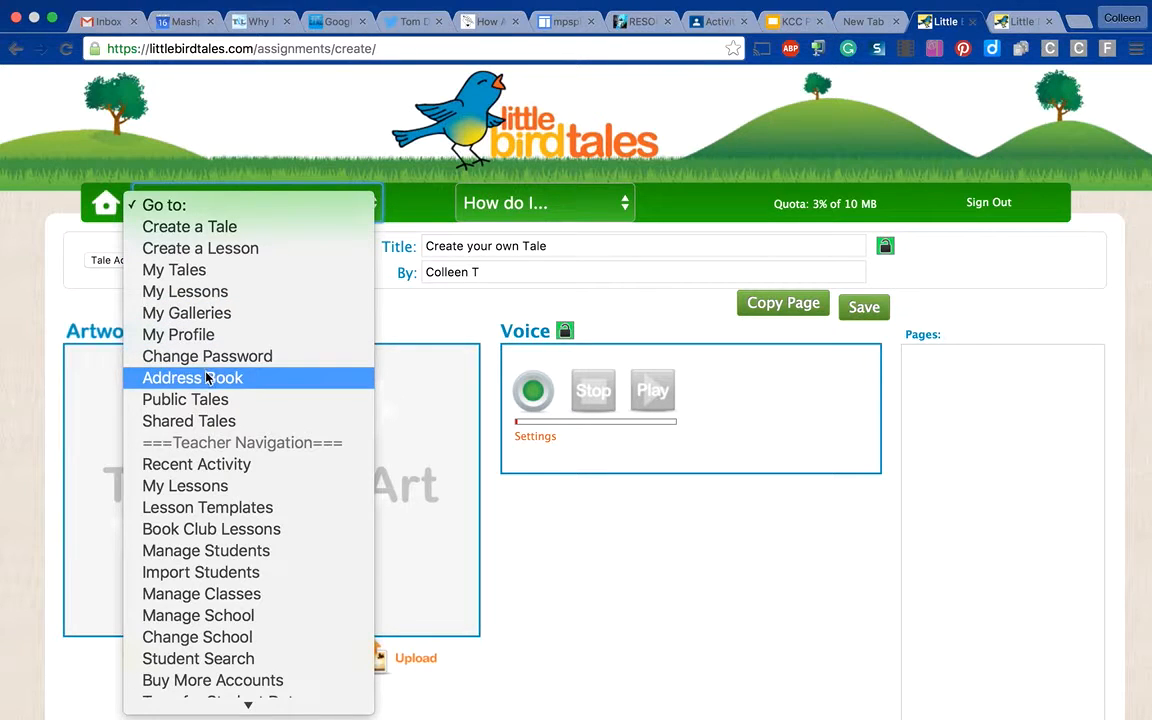
click(185, 399)
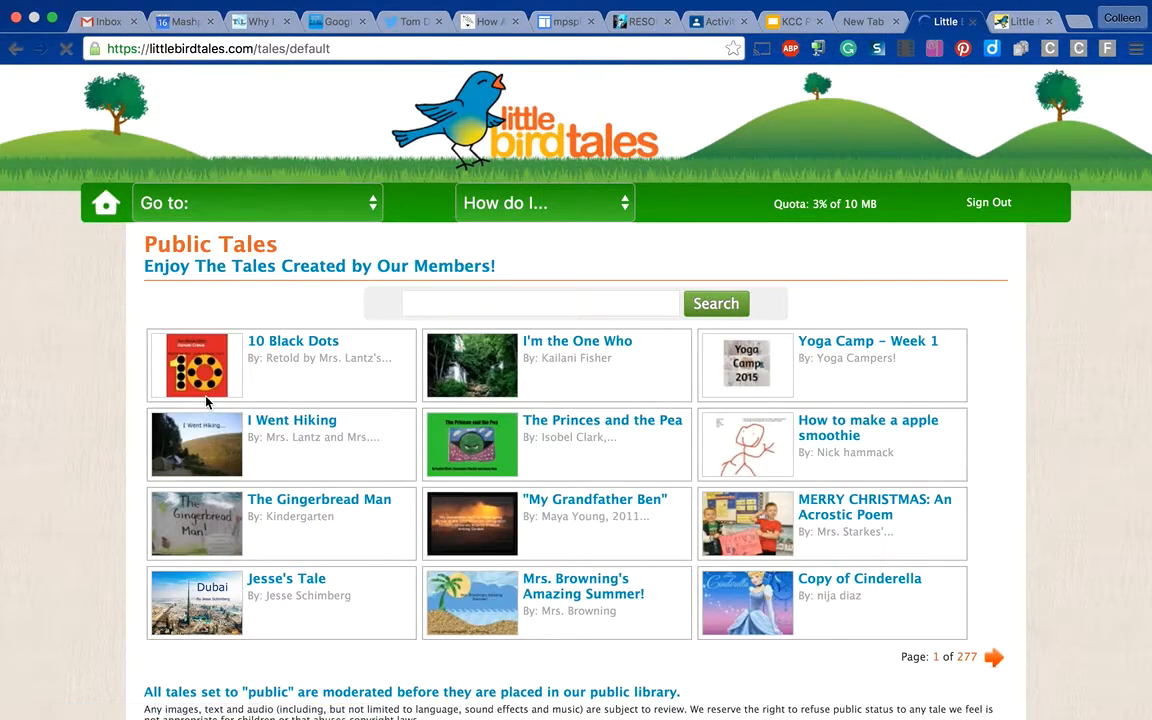
click(212, 362)
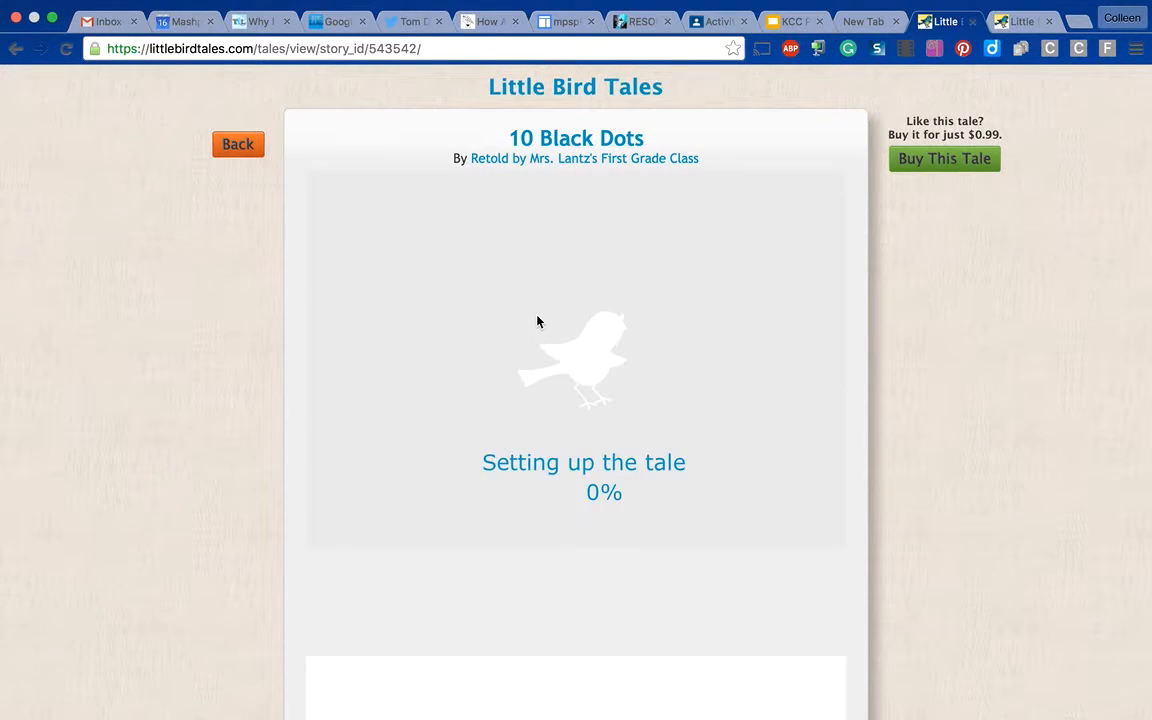
- Watch the first pages of the tale with the sound volume raised, and stop the playback
scroll(672, 285, down, 3)
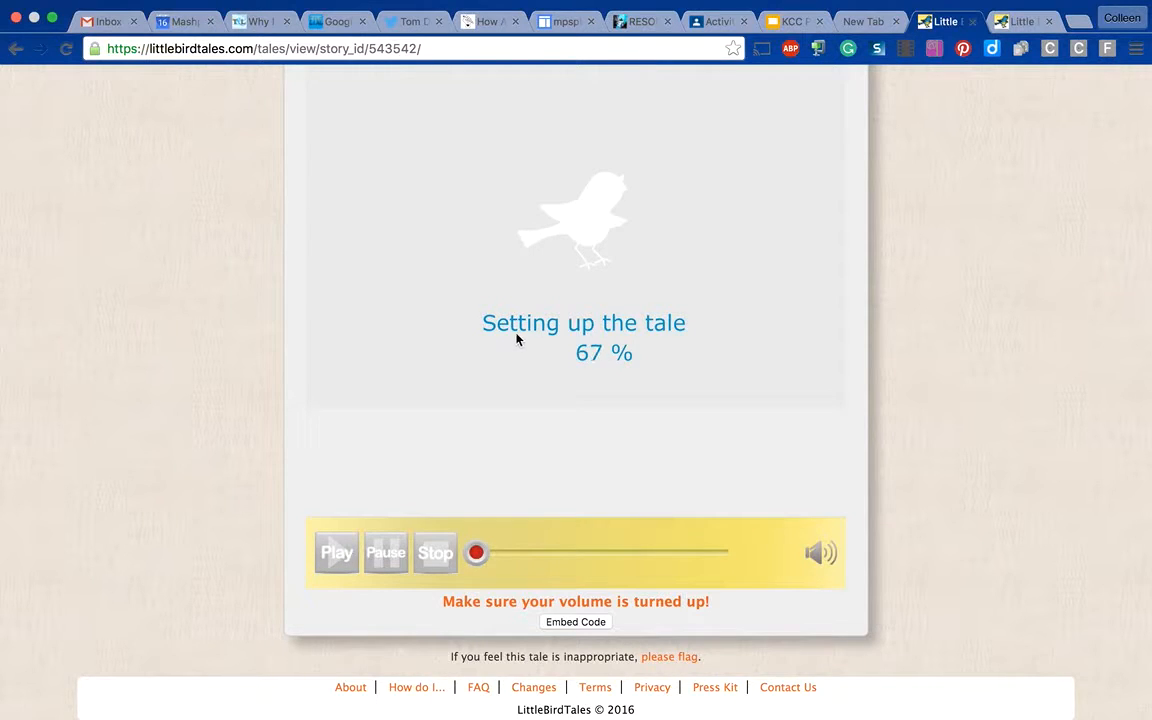
scroll(520, 337, up, 3)
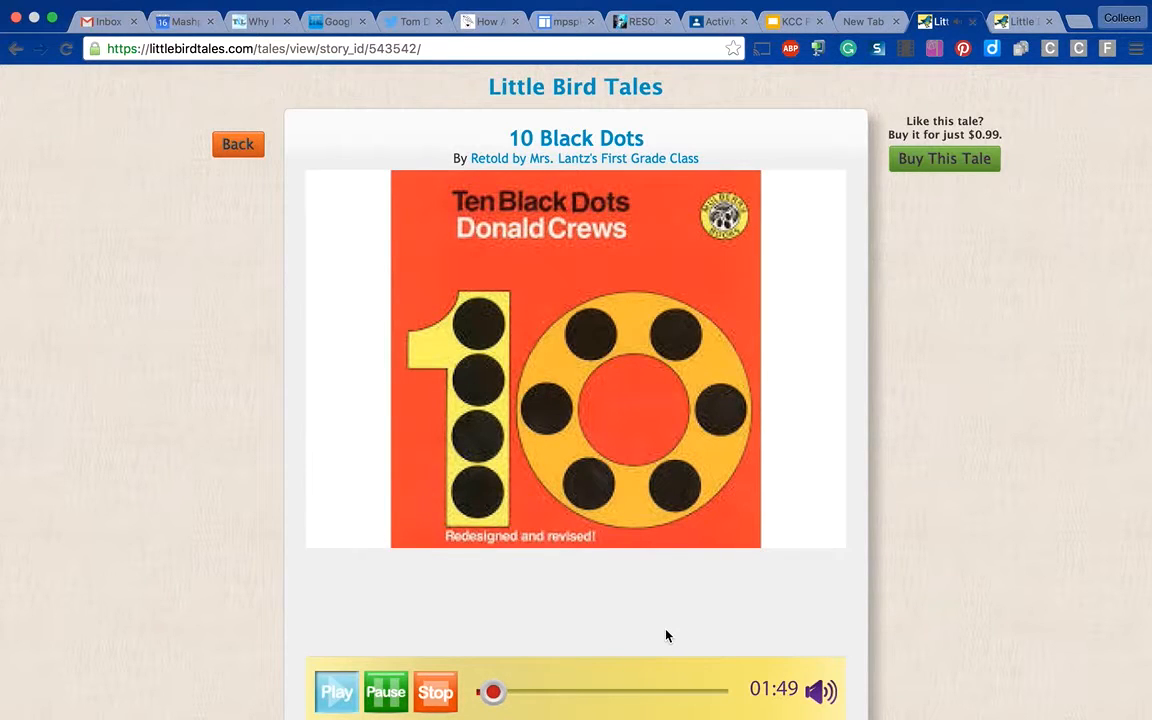
key(XF86AudioRaiseVolume)
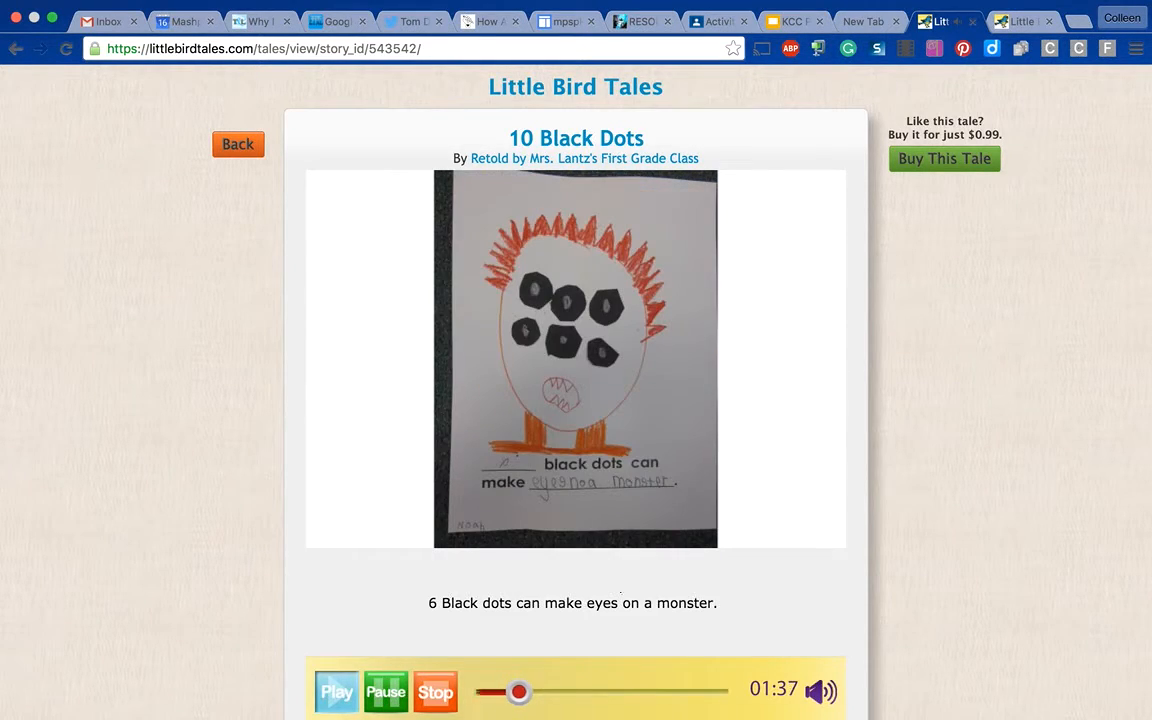
mouse_move(440, 700)
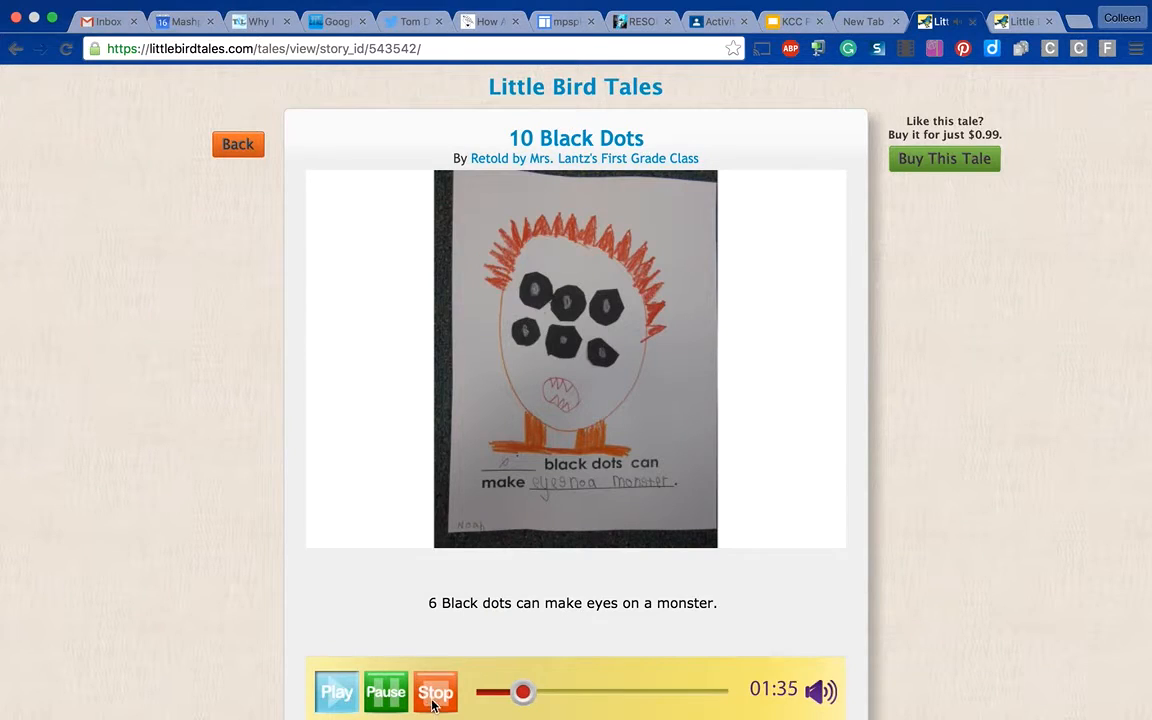
click(433, 703)
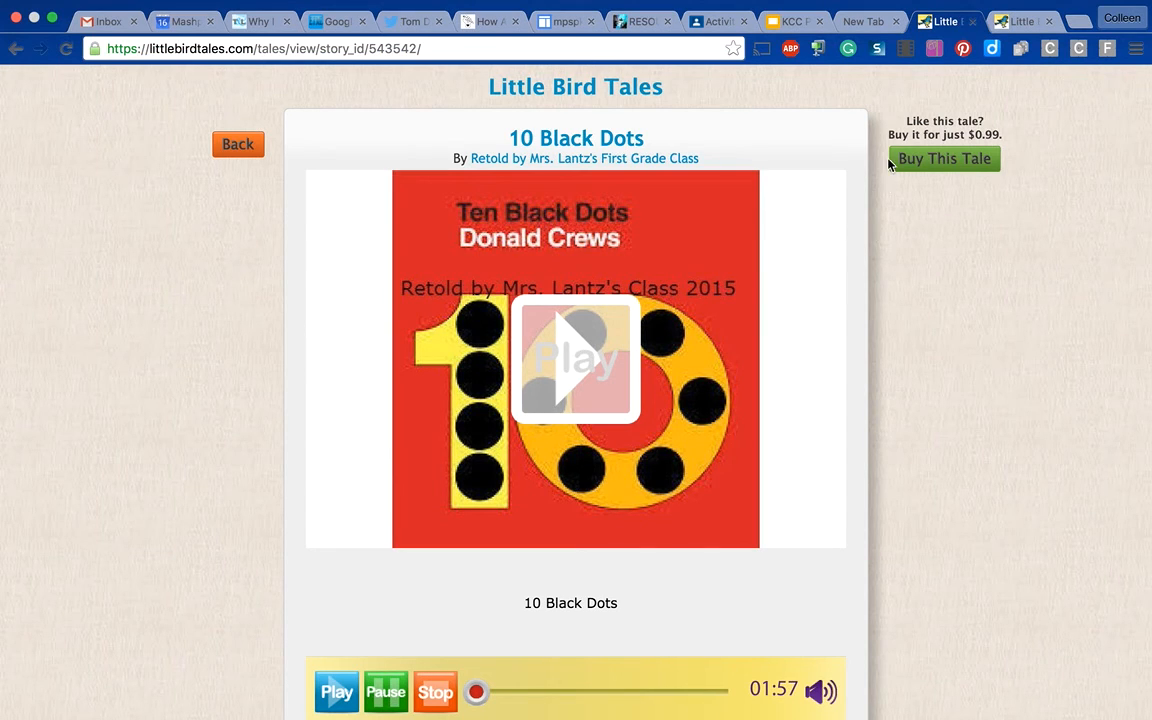
mouse_move(787, 13)
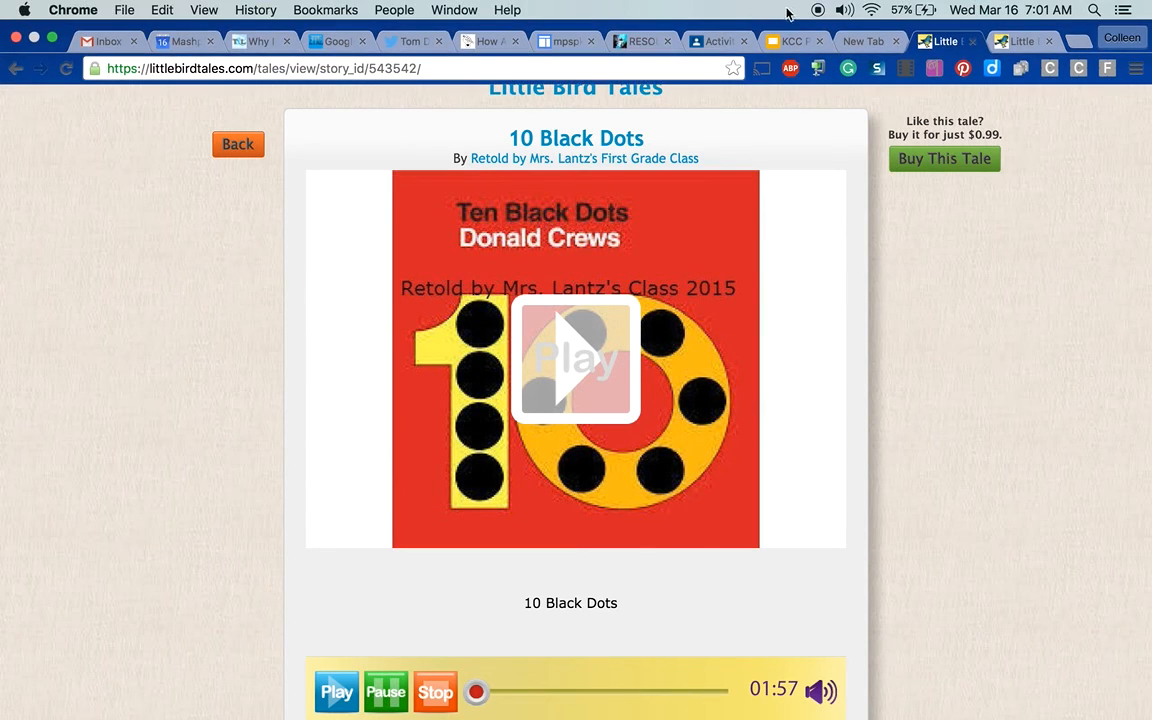